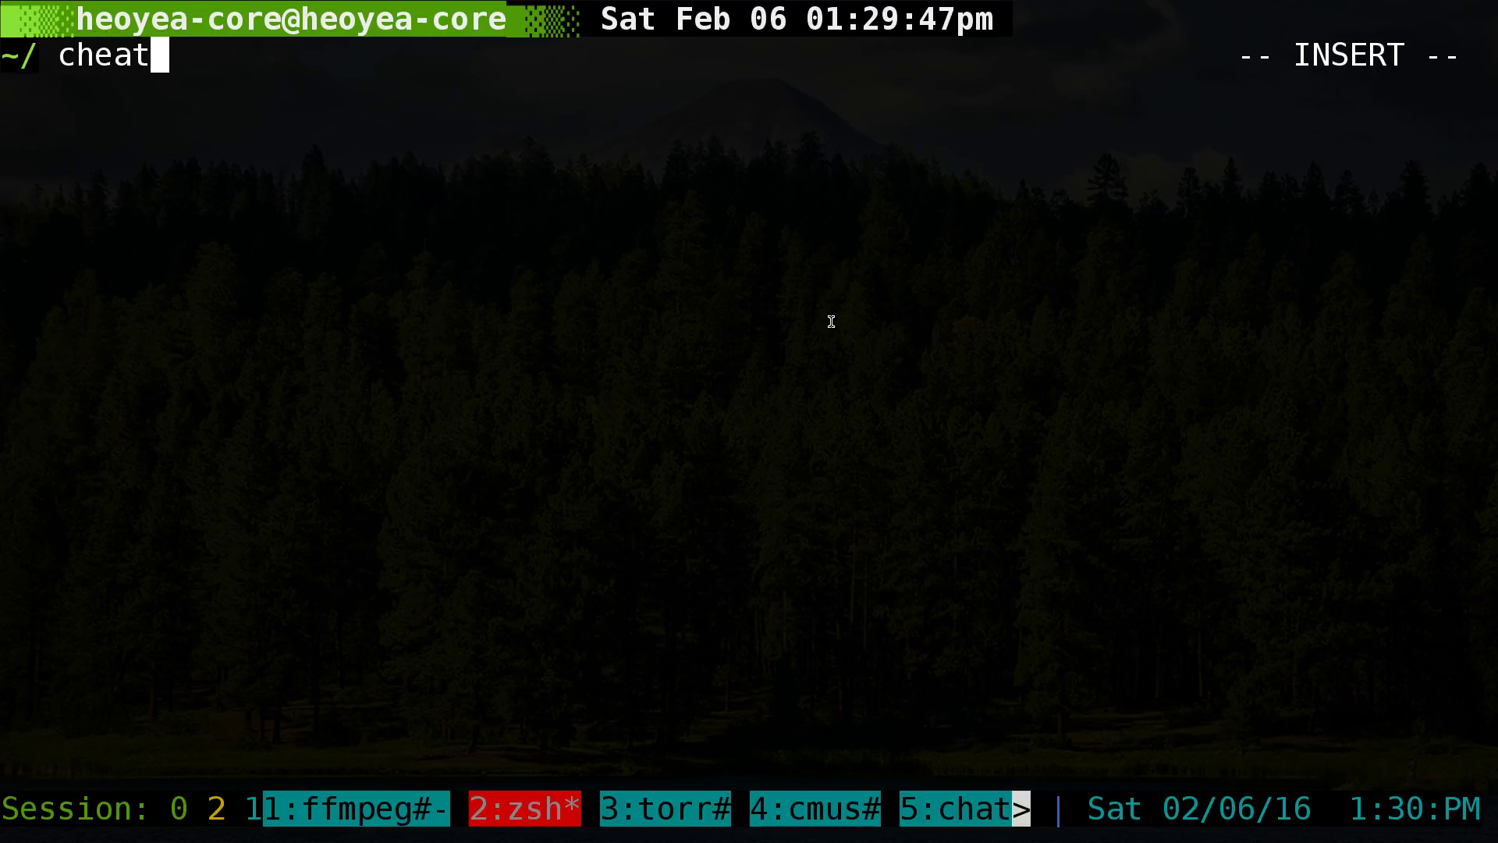
Step: Run cheat -h and highlight the -d, -e, -l and -s option lines in the usage help
key(Return)
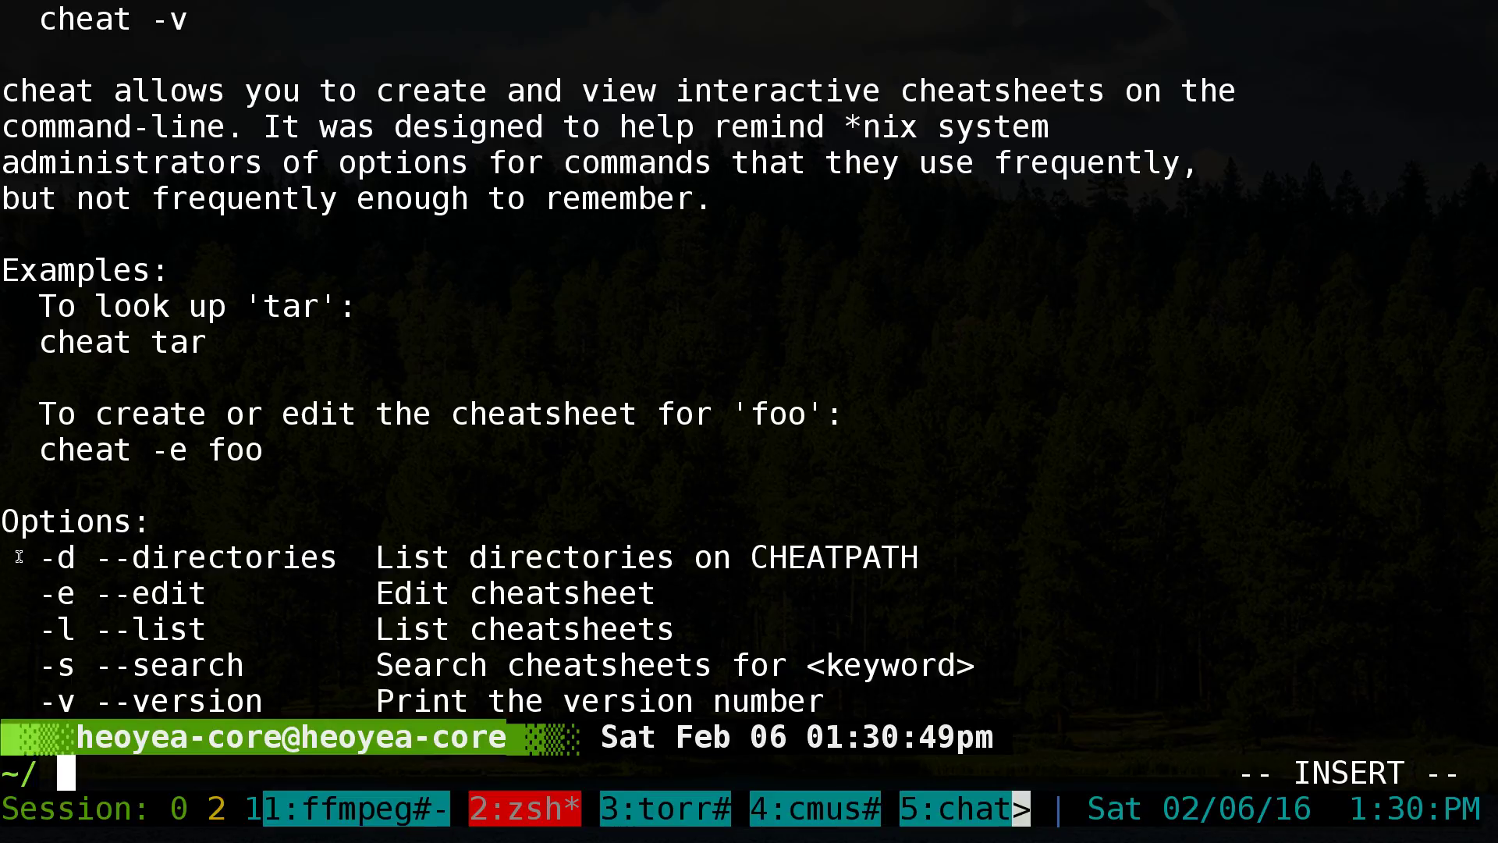
drag(31, 559, 339, 568)
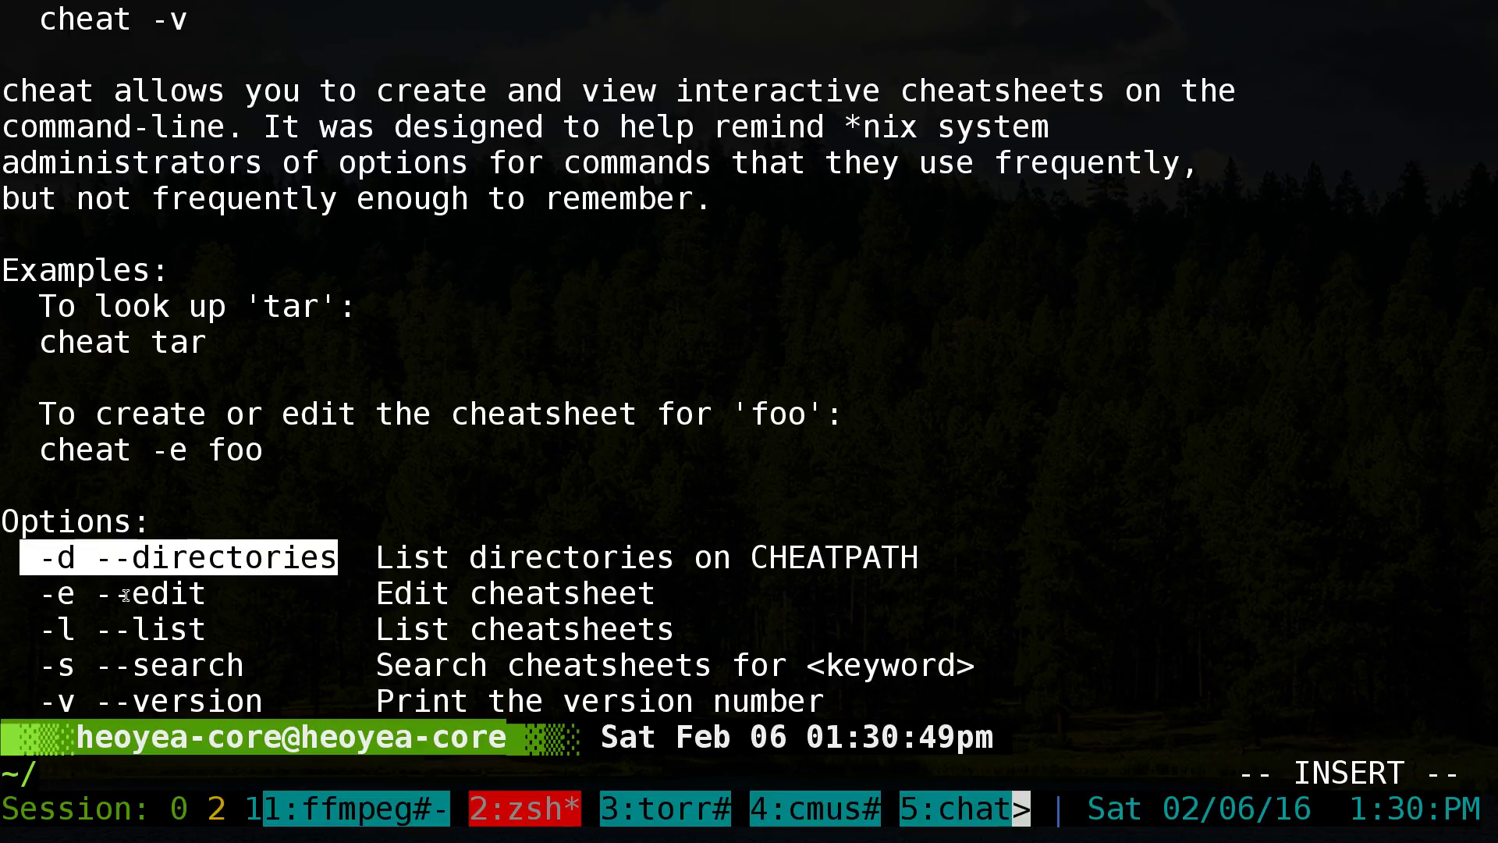
drag(45, 598, 558, 601)
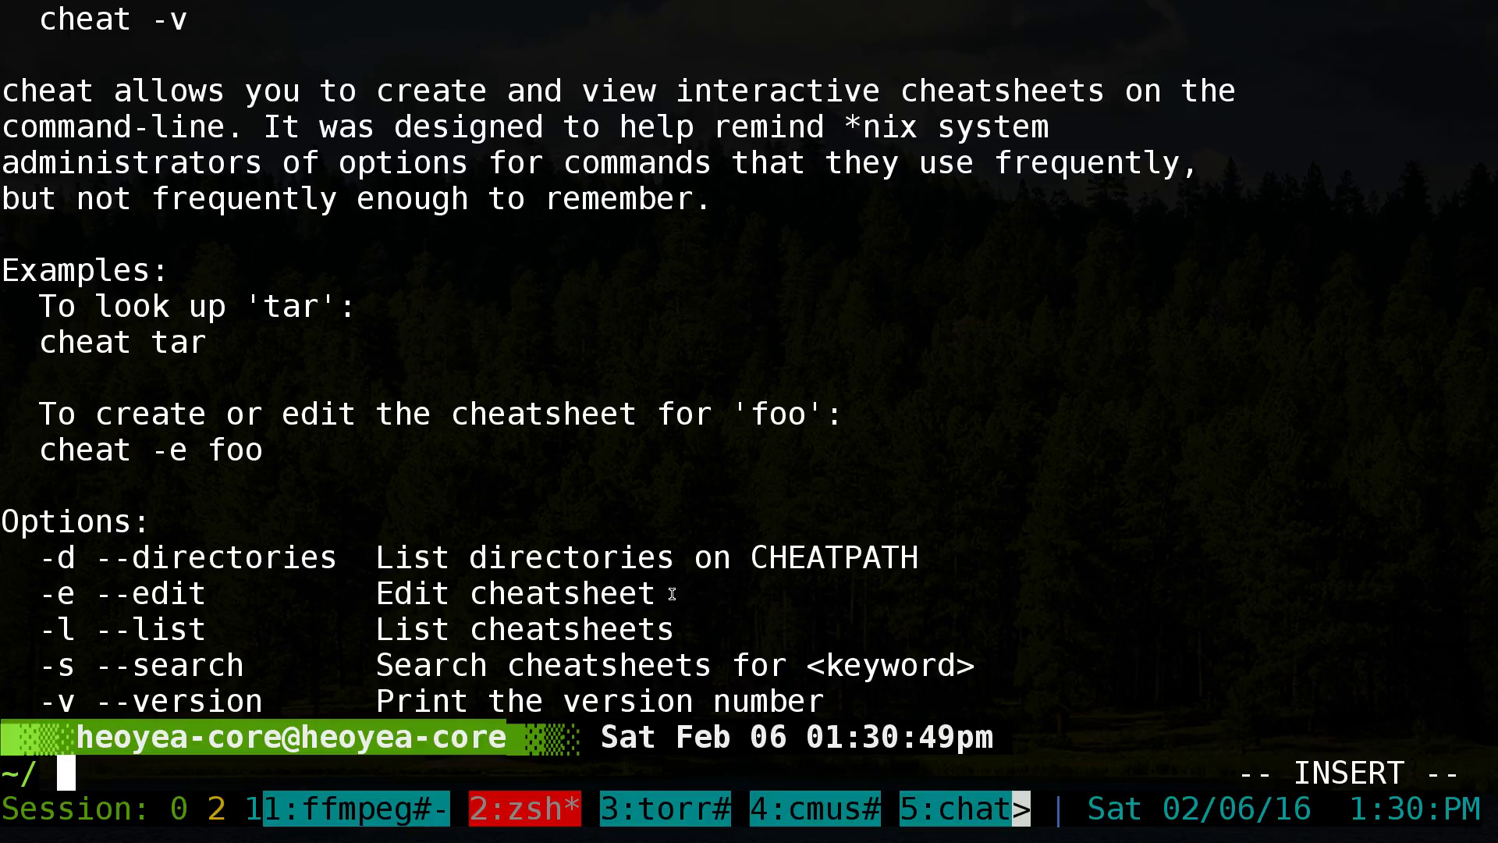
drag(39, 596, 94, 594)
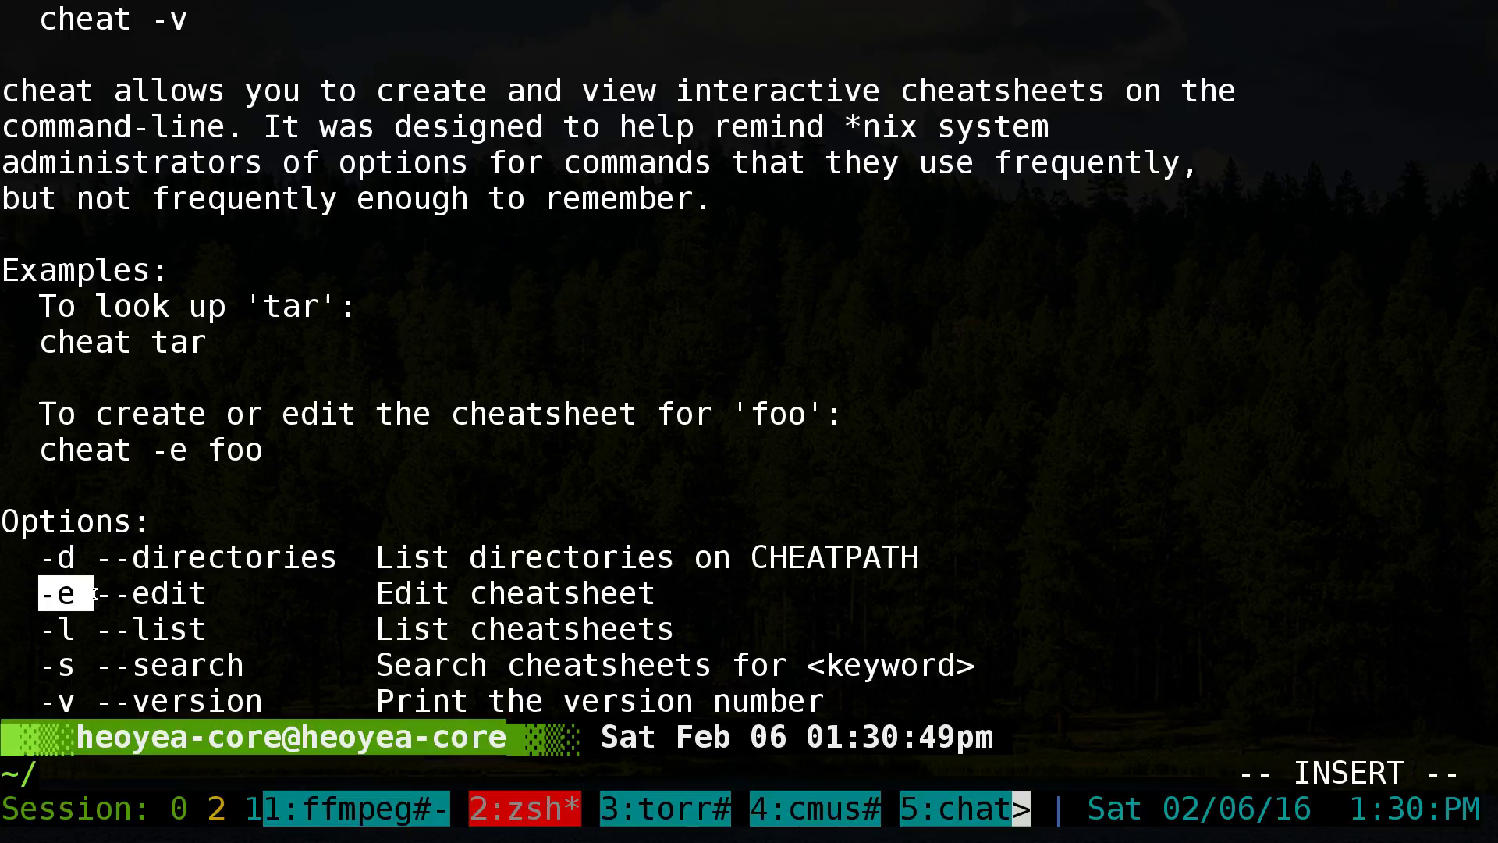
click(135, 590)
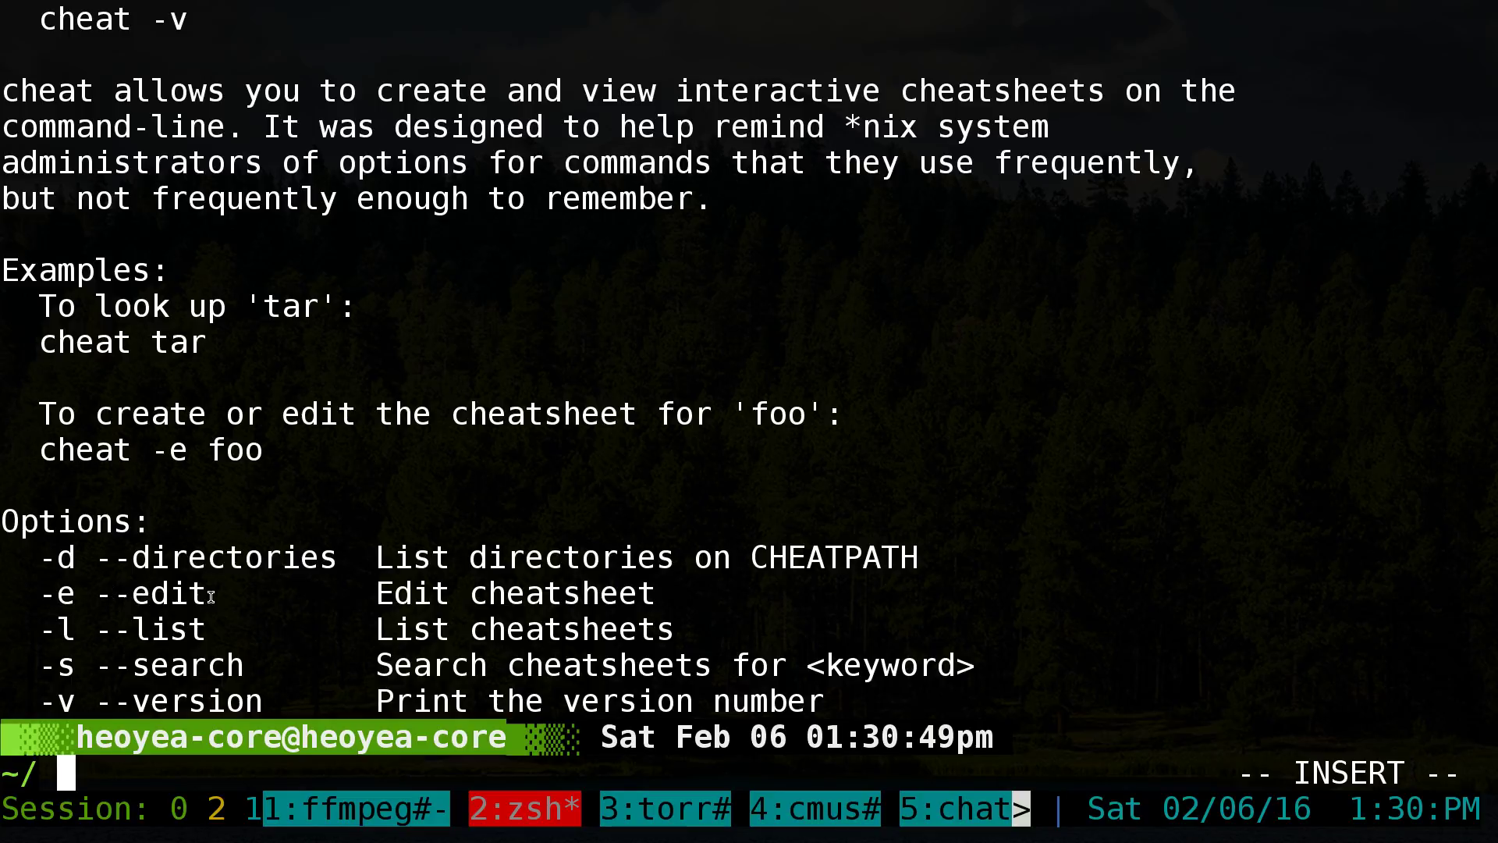
drag(36, 631, 678, 638)
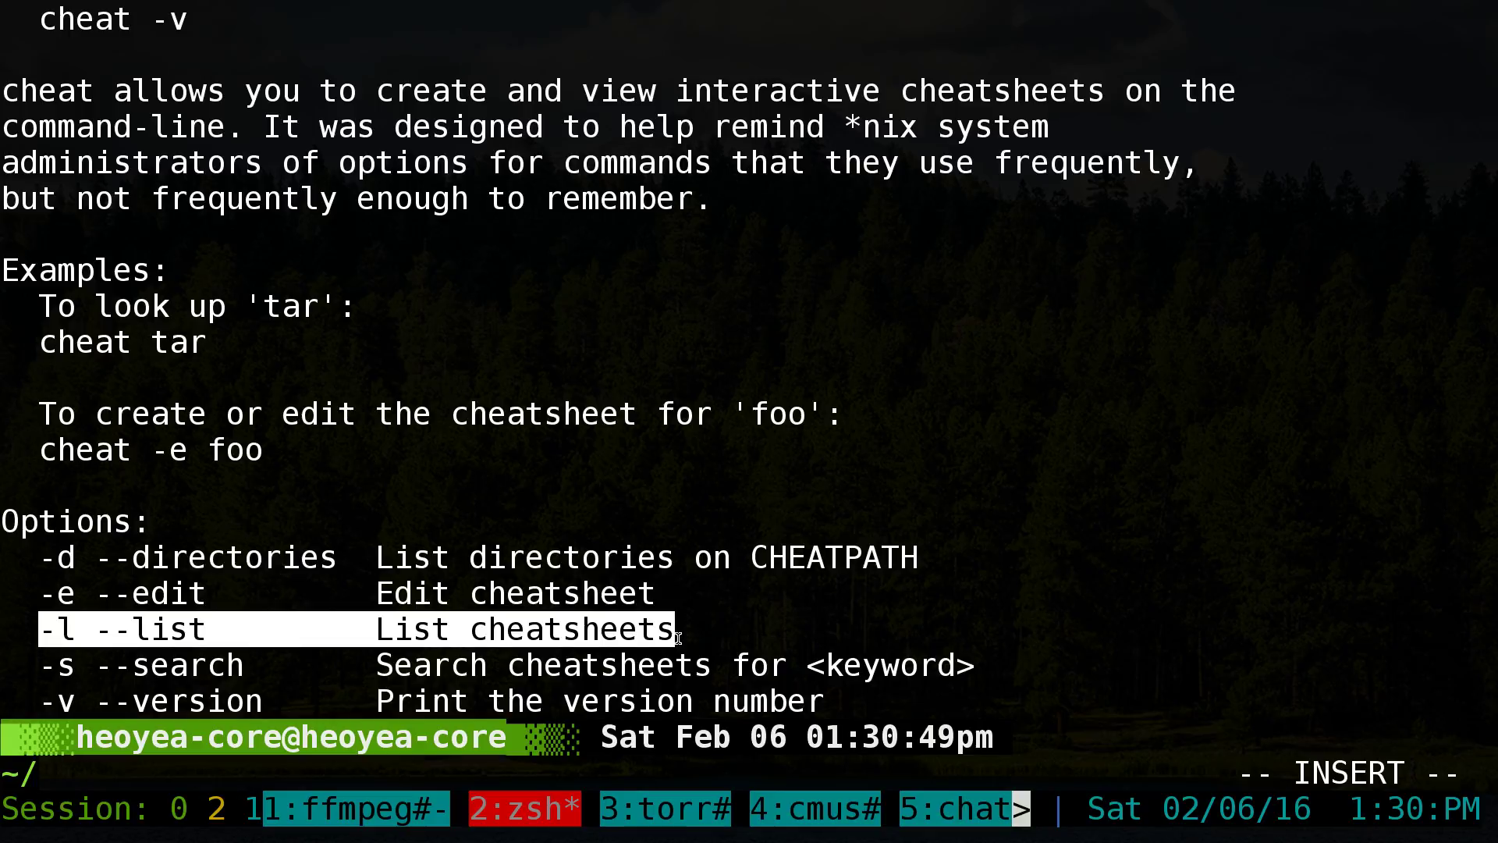
drag(38, 664, 558, 652)
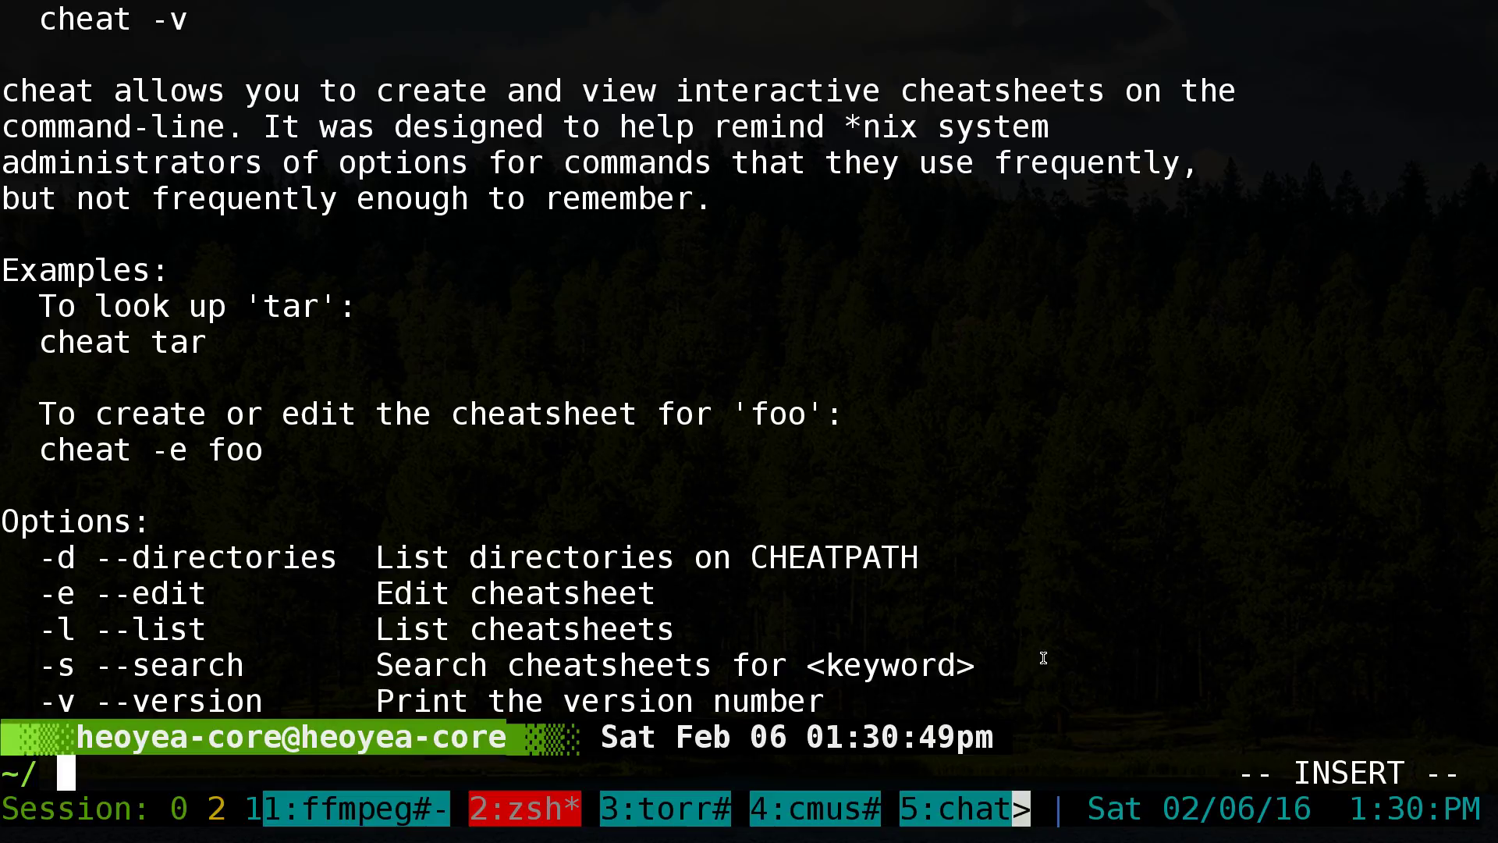
Step: Clear the screen, list all sheets with cheat -l, and highlight the system path, yaourt and youtube-dl
key(ctrl+l)
text(cheat -l)
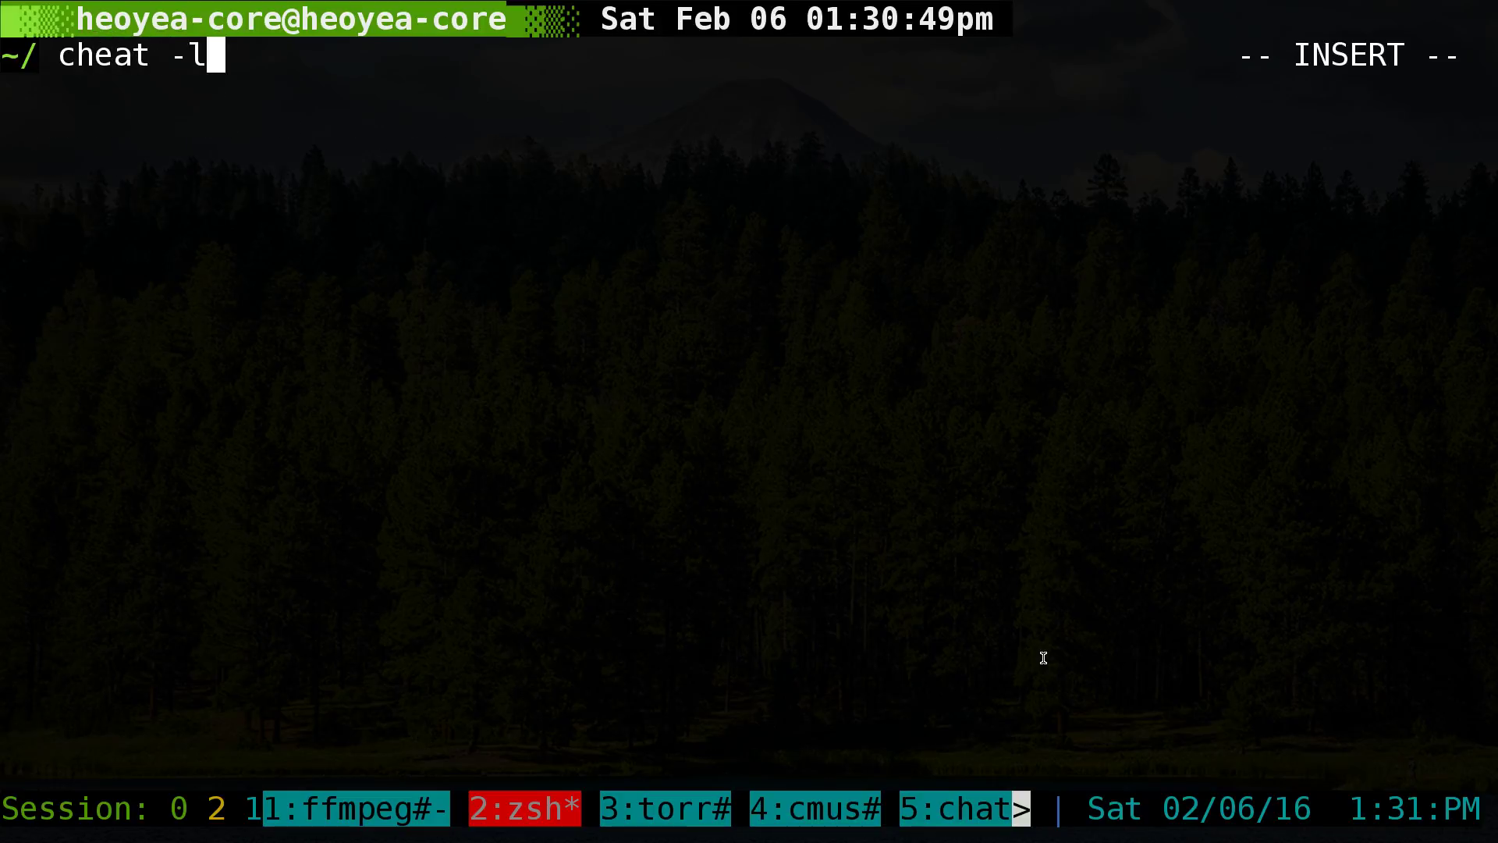
key(Return)
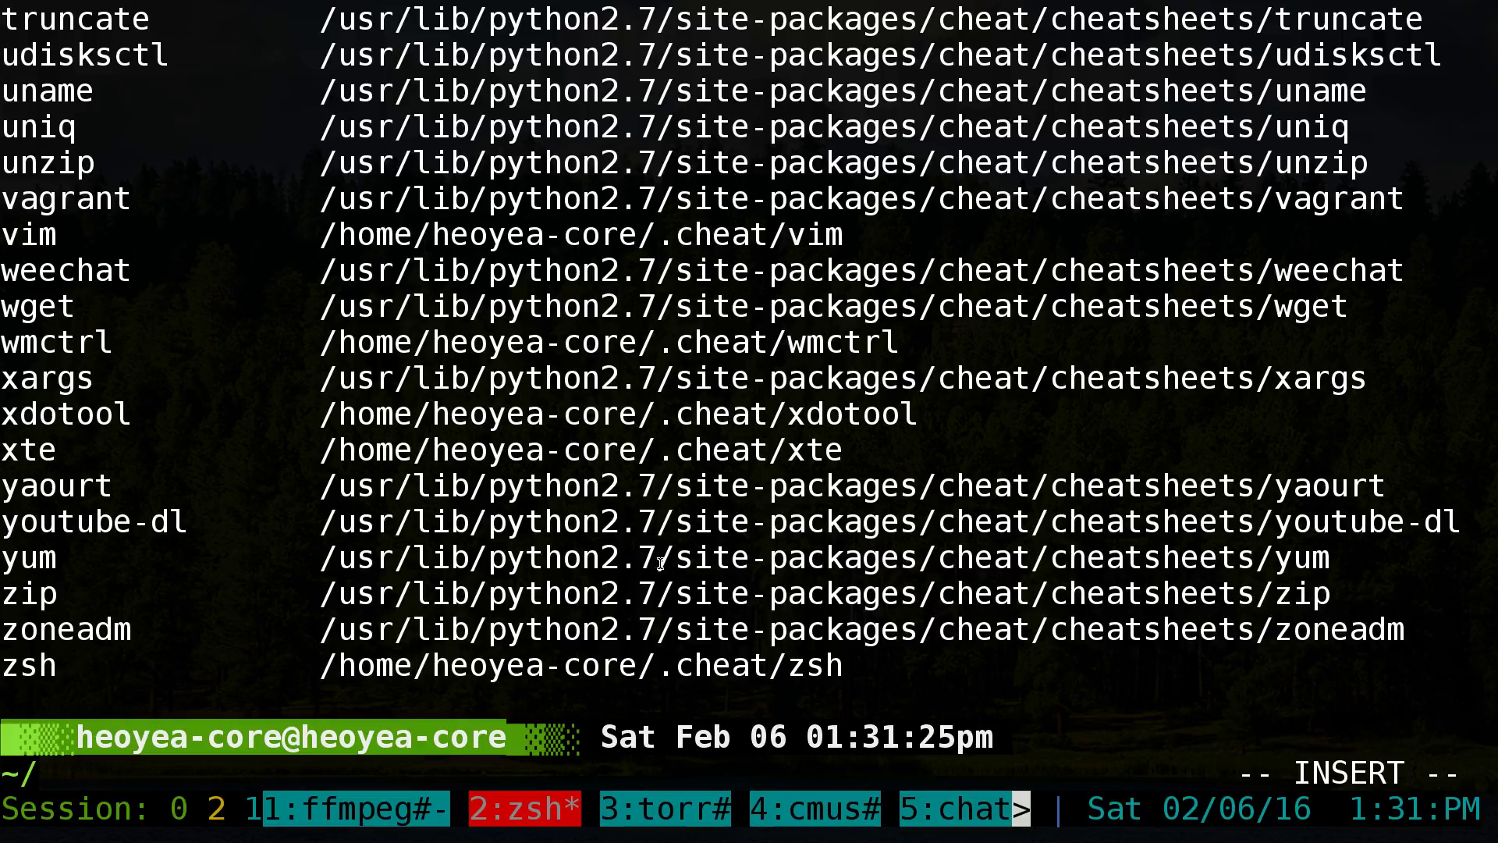
drag(320, 490, 1100, 538)
drag(1275, 491, 1387, 492)
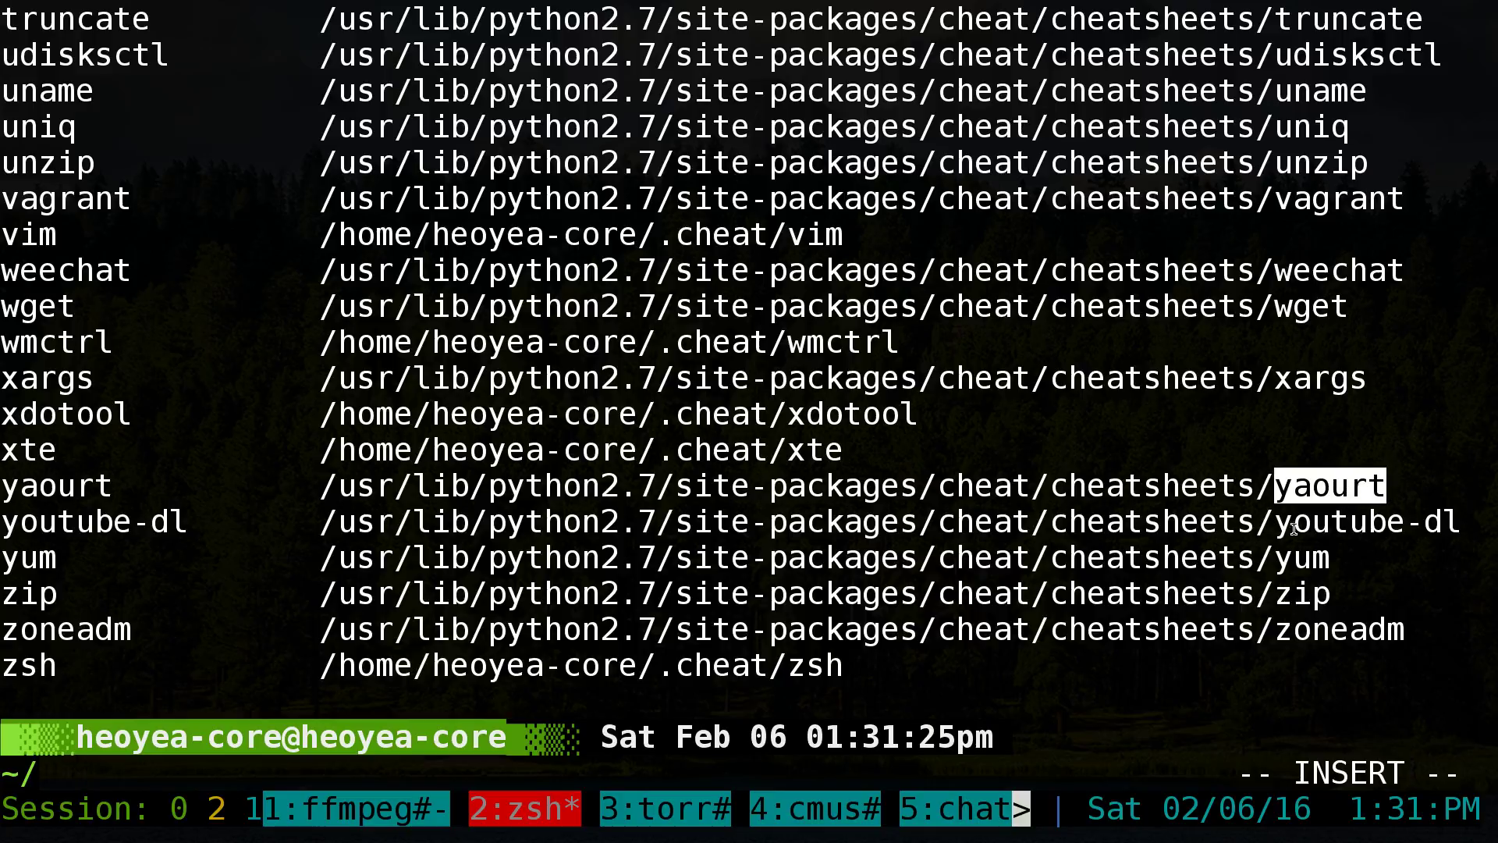
drag(1276, 521, 1461, 521)
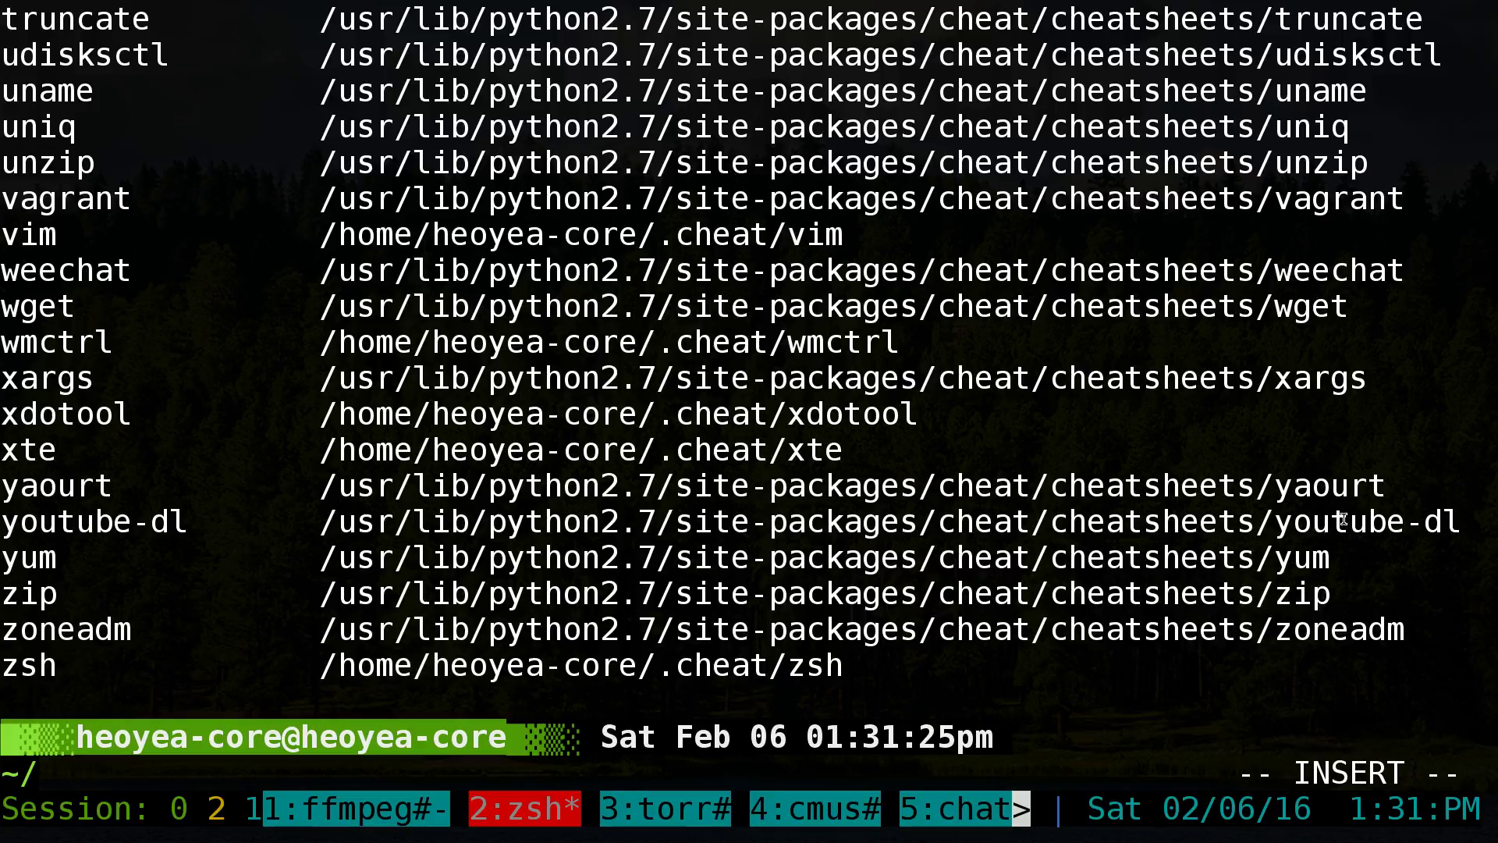
Step: Highlight the personal .cheat folder path and the xdotool, xargs, wget and weechat sheet names
drag(658, 451, 772, 451)
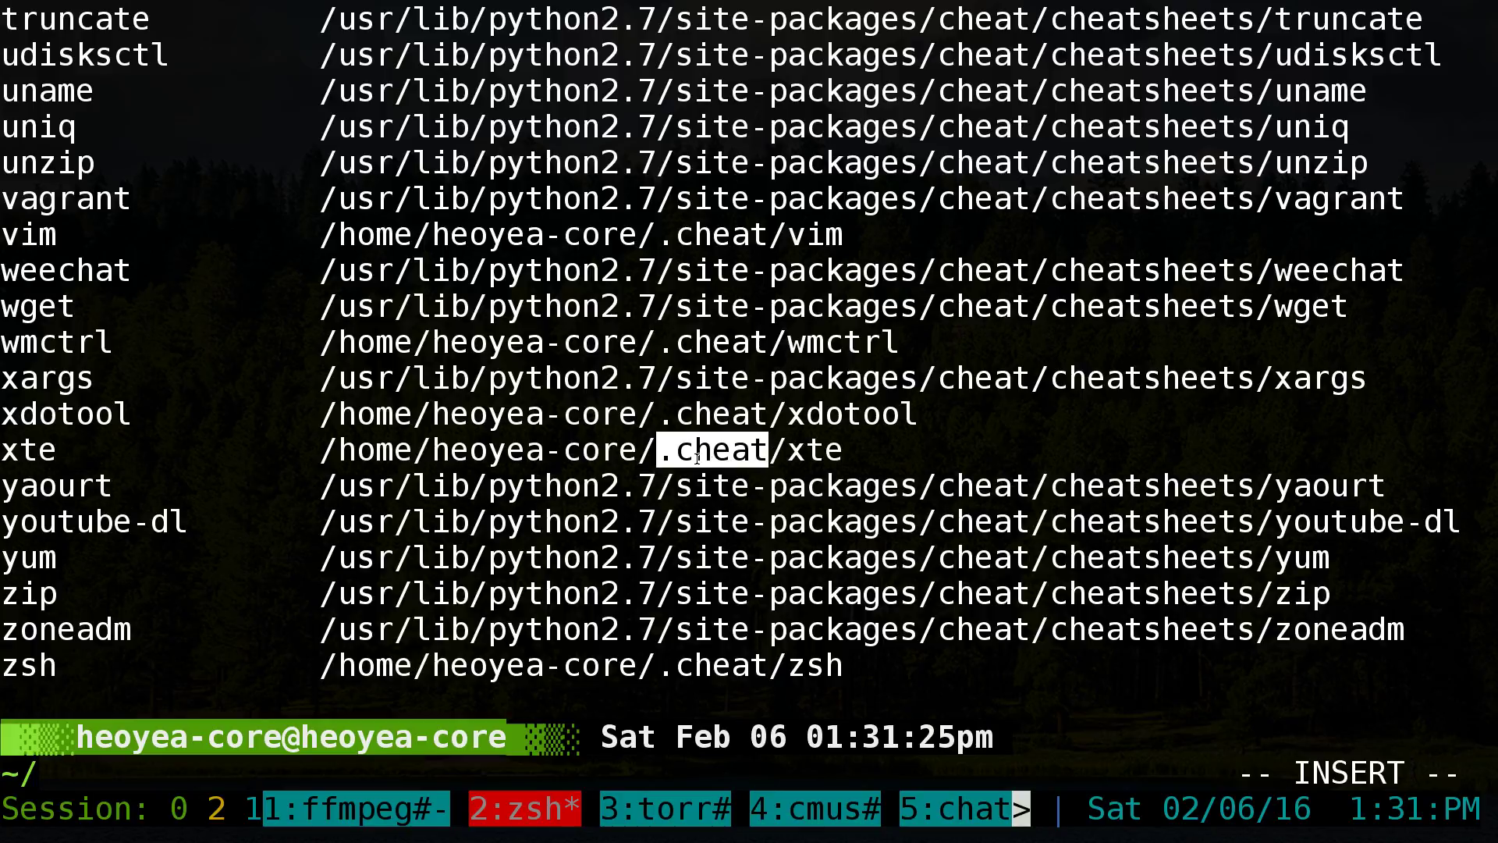
click(607, 475)
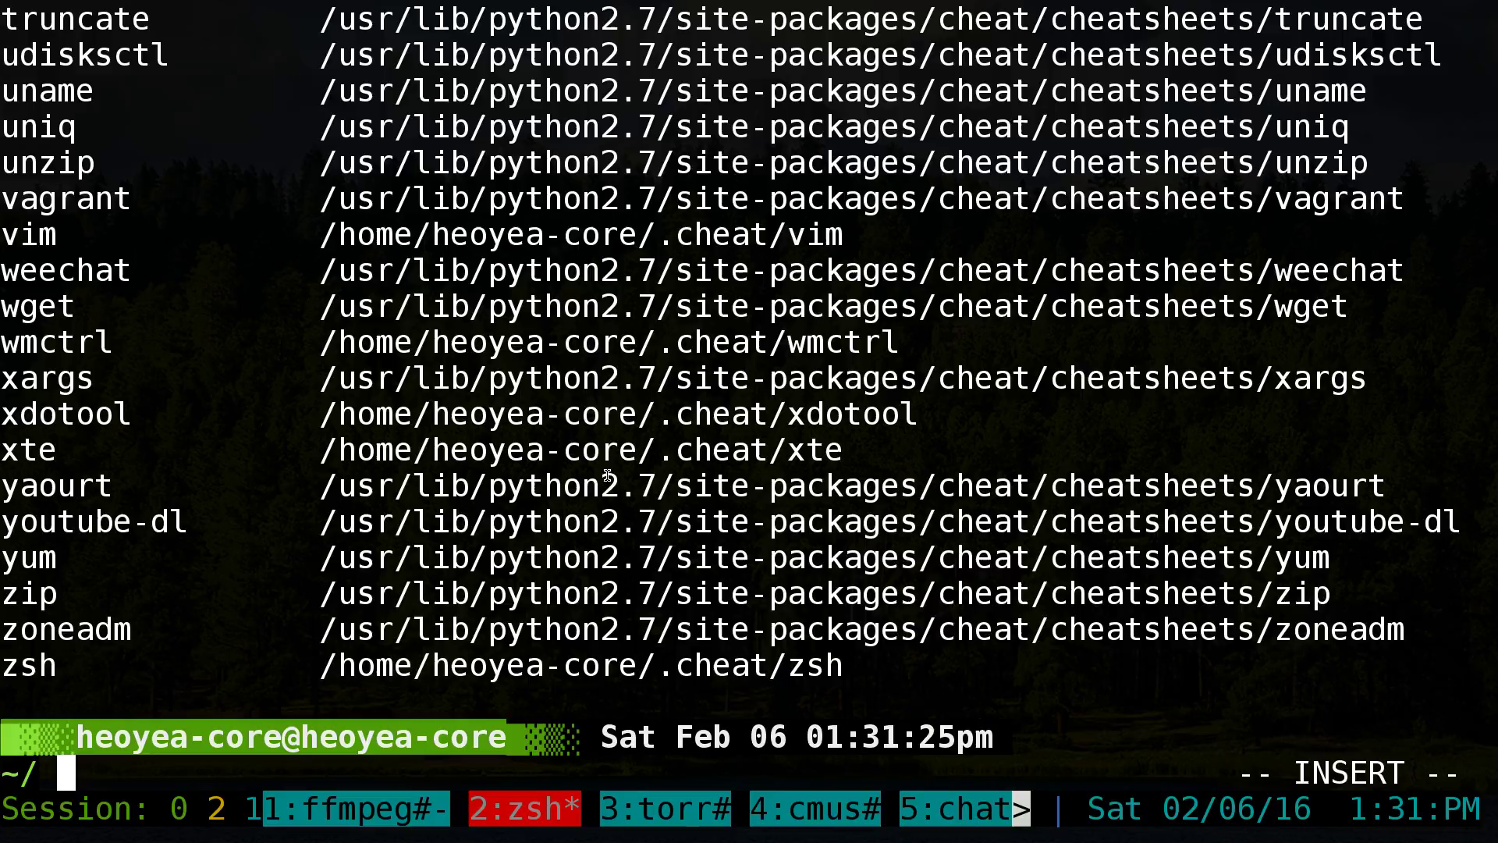
double_click(78, 414)
double_click(58, 382)
click(31, 304)
double_click(31, 304)
double_click(35, 273)
click(353, 316)
text(cheat )
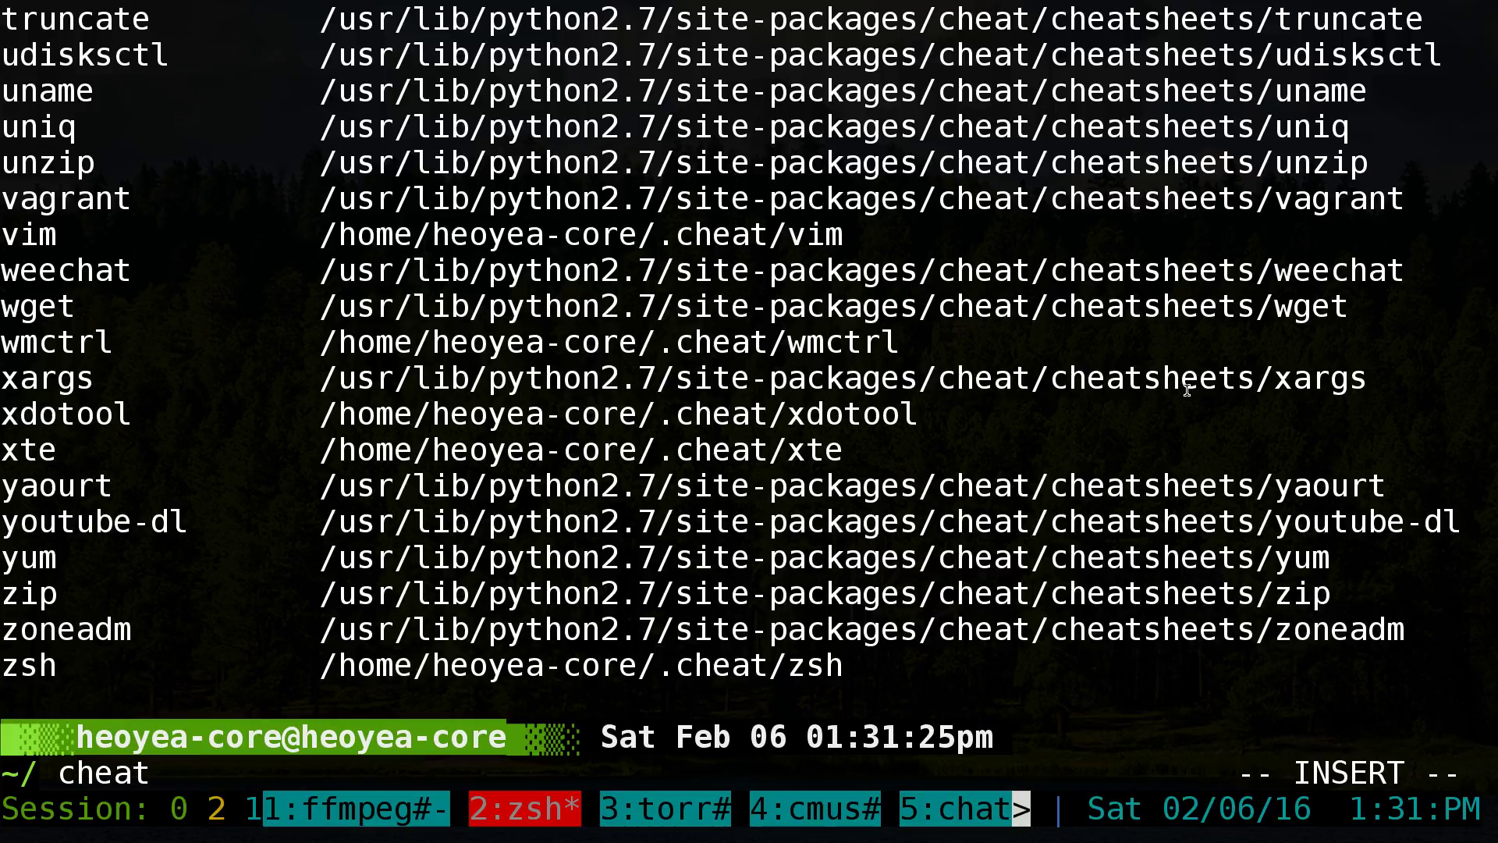
text(zip)
Step: Show the zip cheatsheet and highlight its comment line and example zip command
key(Return)
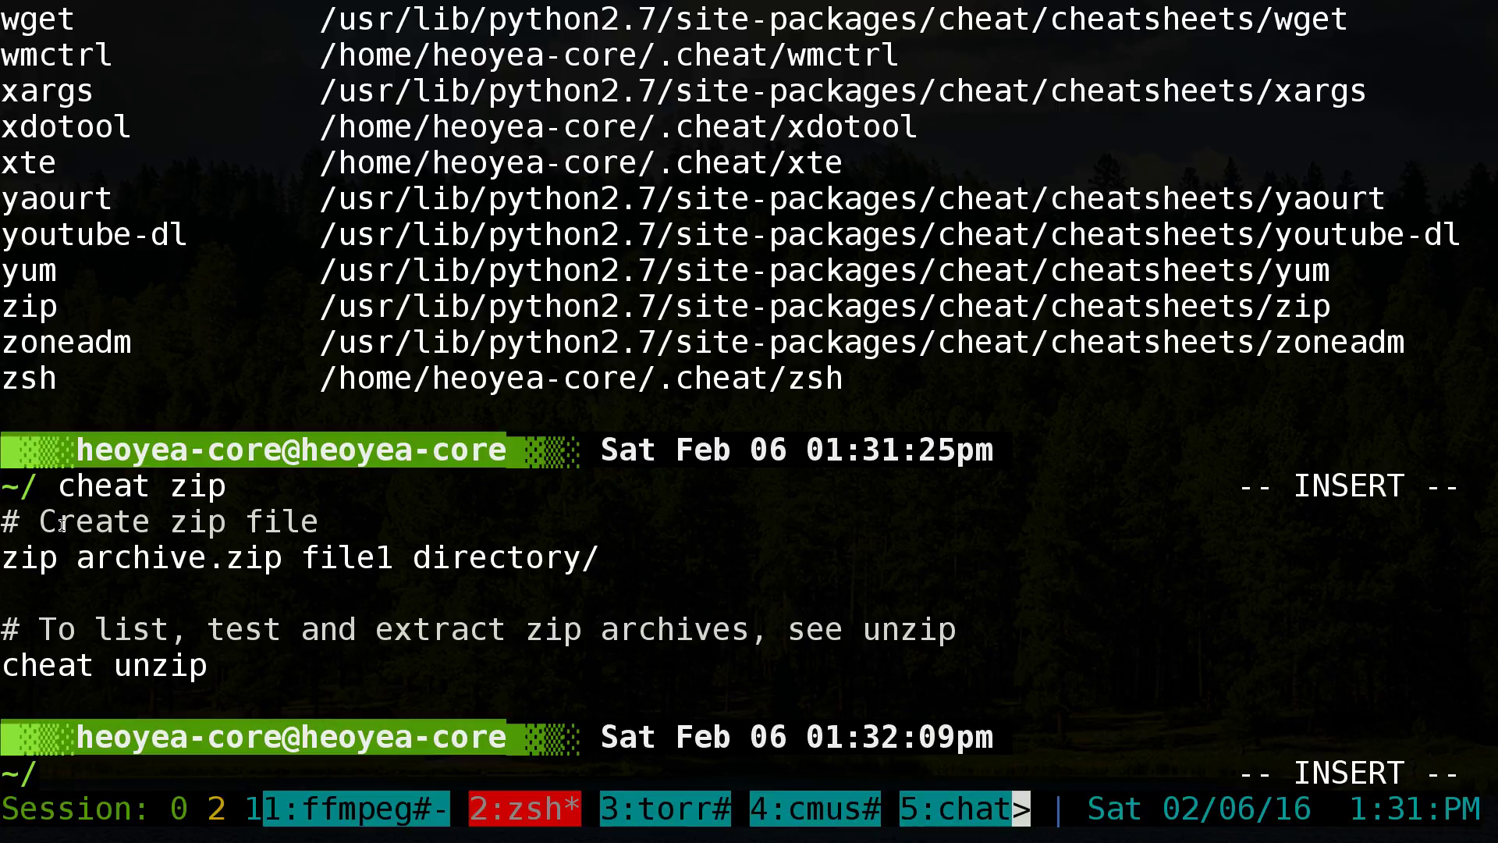
drag(9, 521, 316, 509)
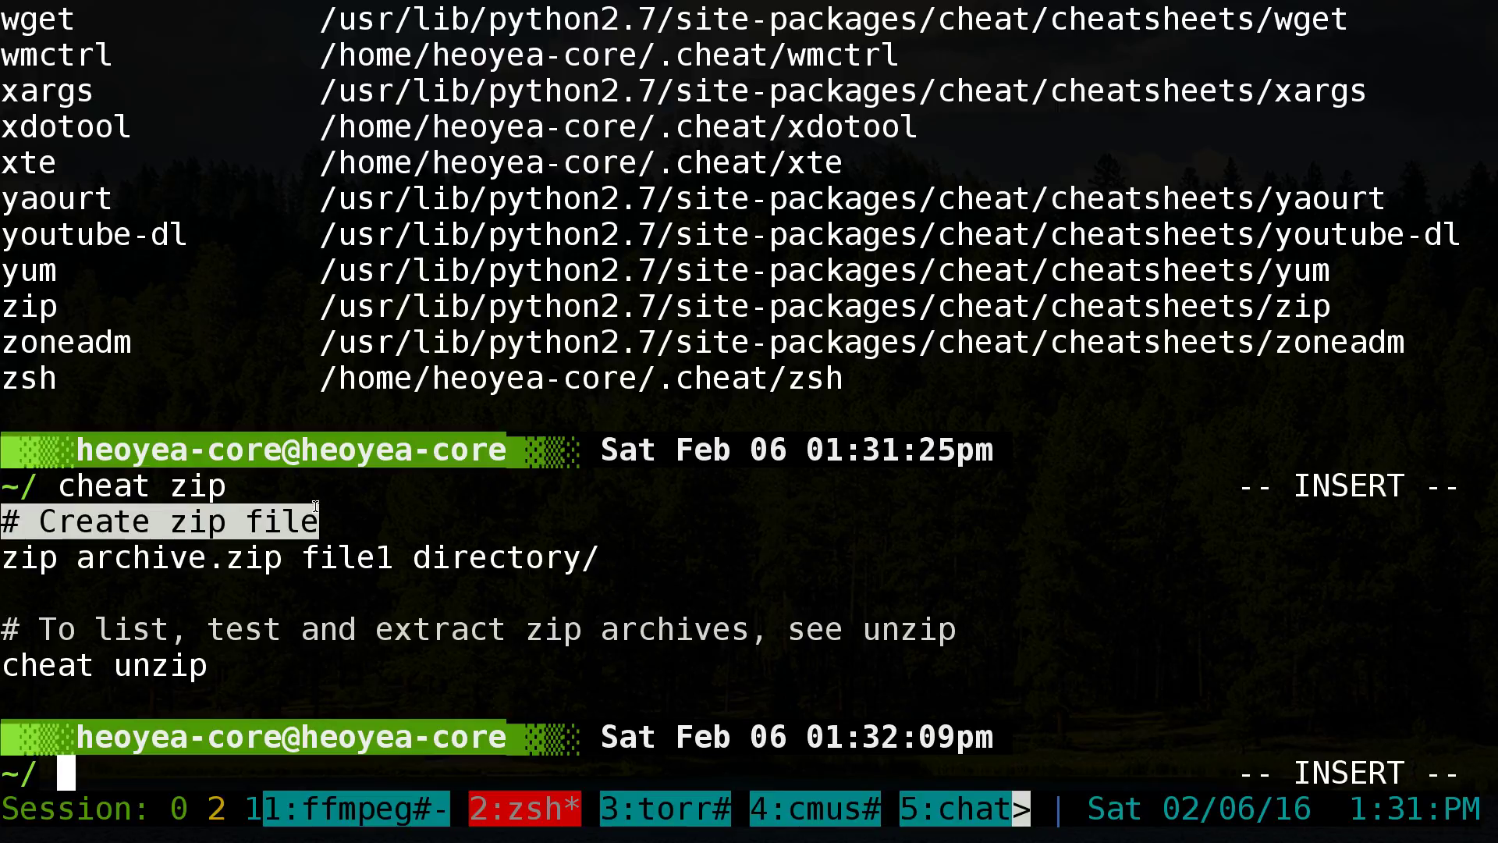
drag(11, 559, 829, 633)
click(843, 592)
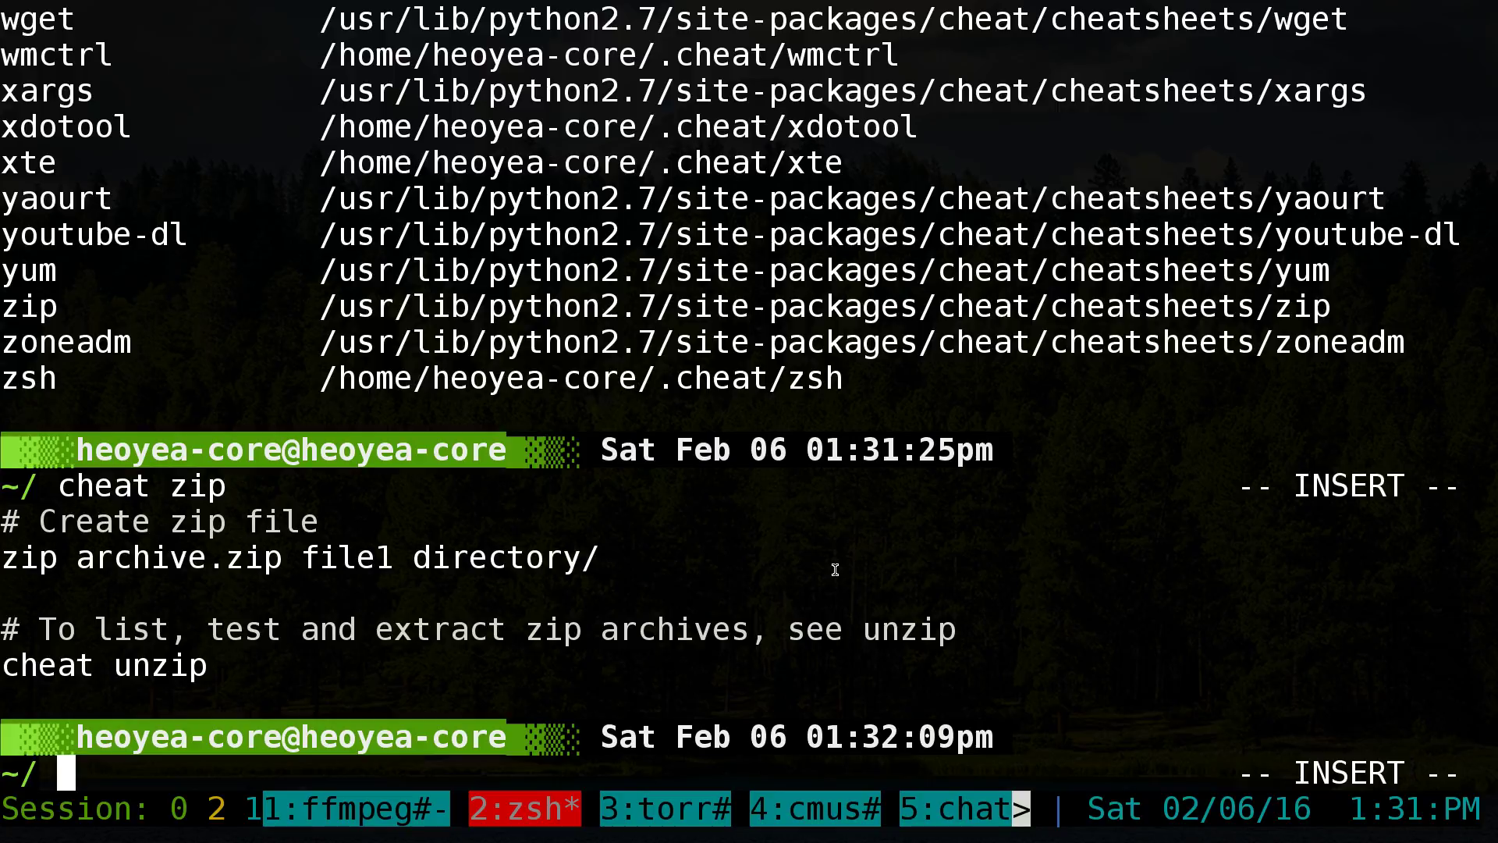
Step: Show the youtube-dl sheet by tab-completing 'yo', then show the sed cheatsheet
key(Up)
key(BackSpace)
key(BackSpace)
key(BackSpace)
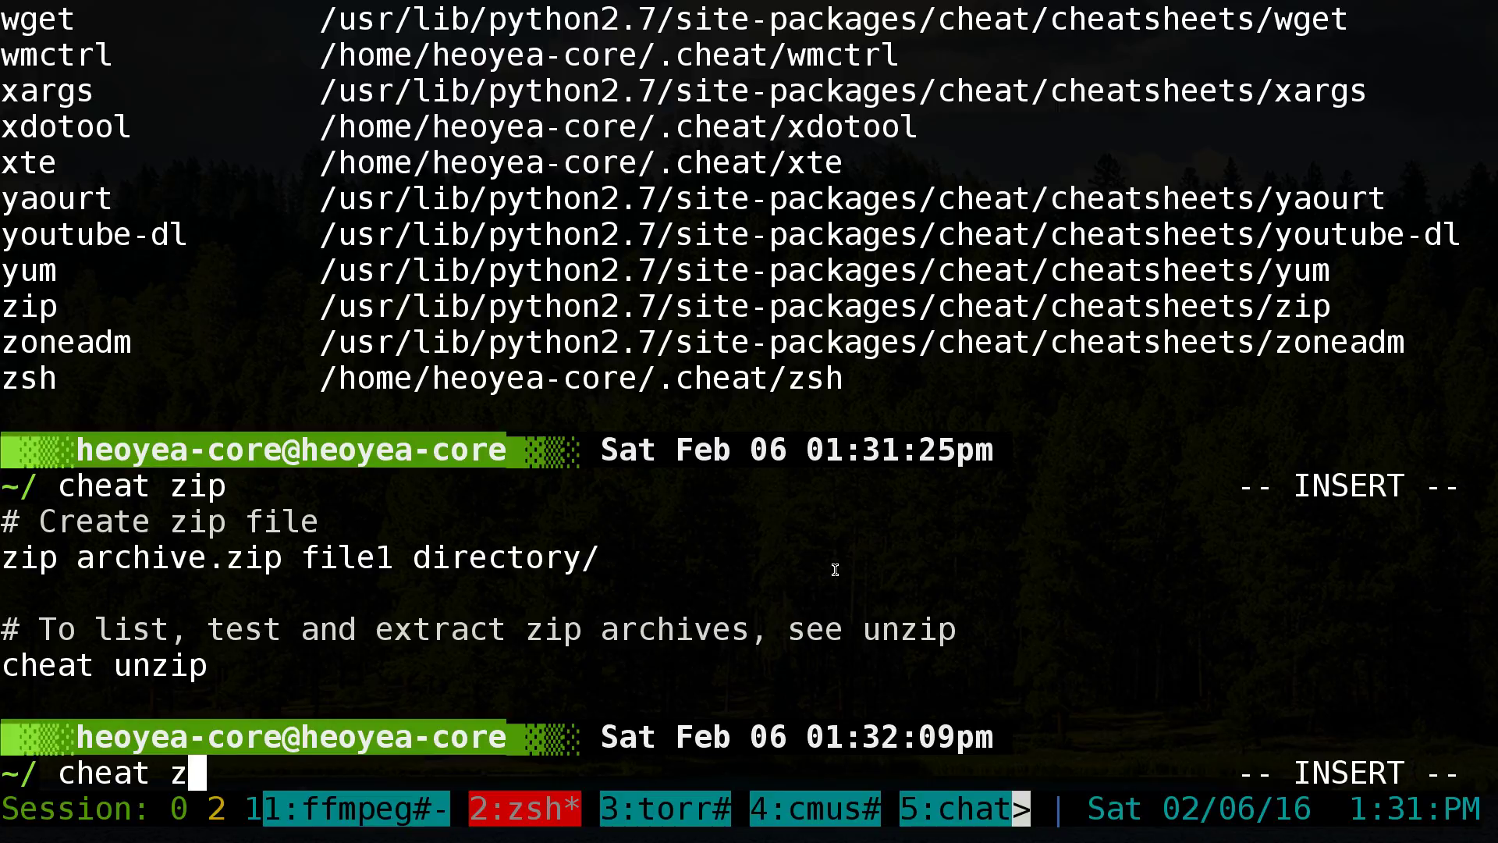
text(yo)
key(Tab)
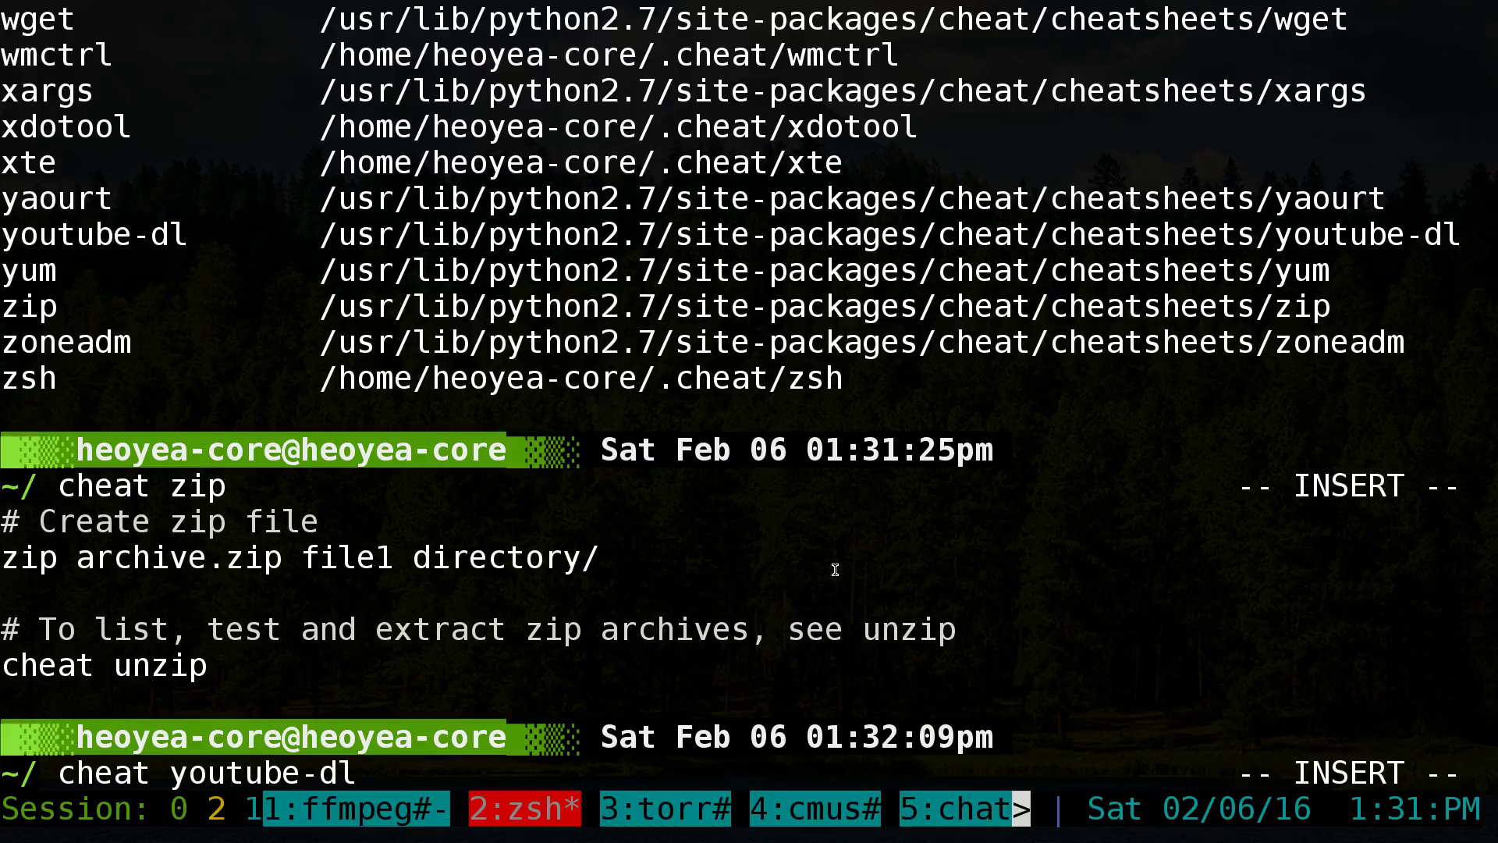
key(Return)
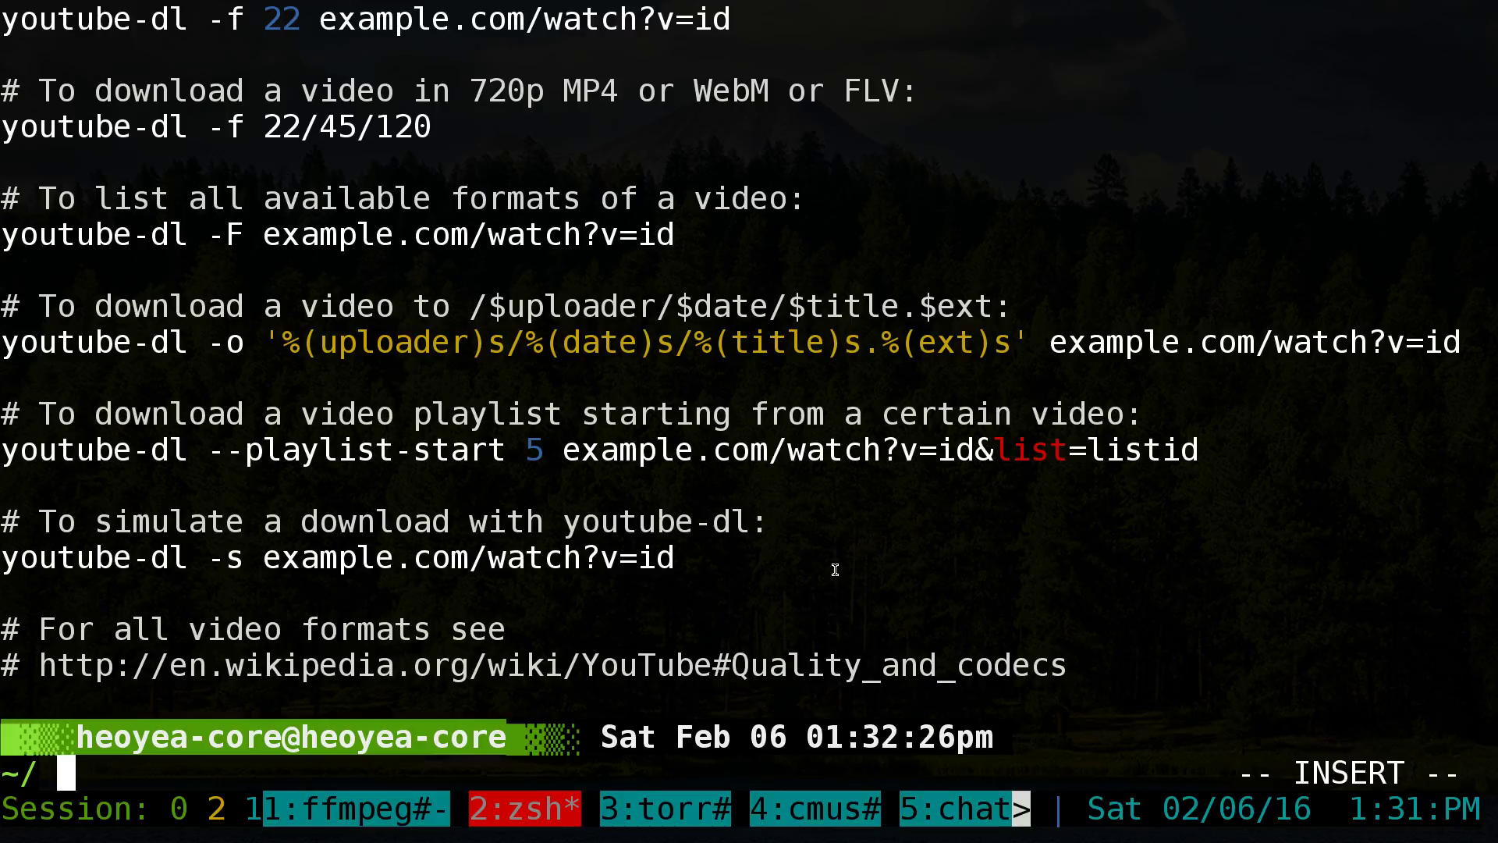
text(cheat sed)
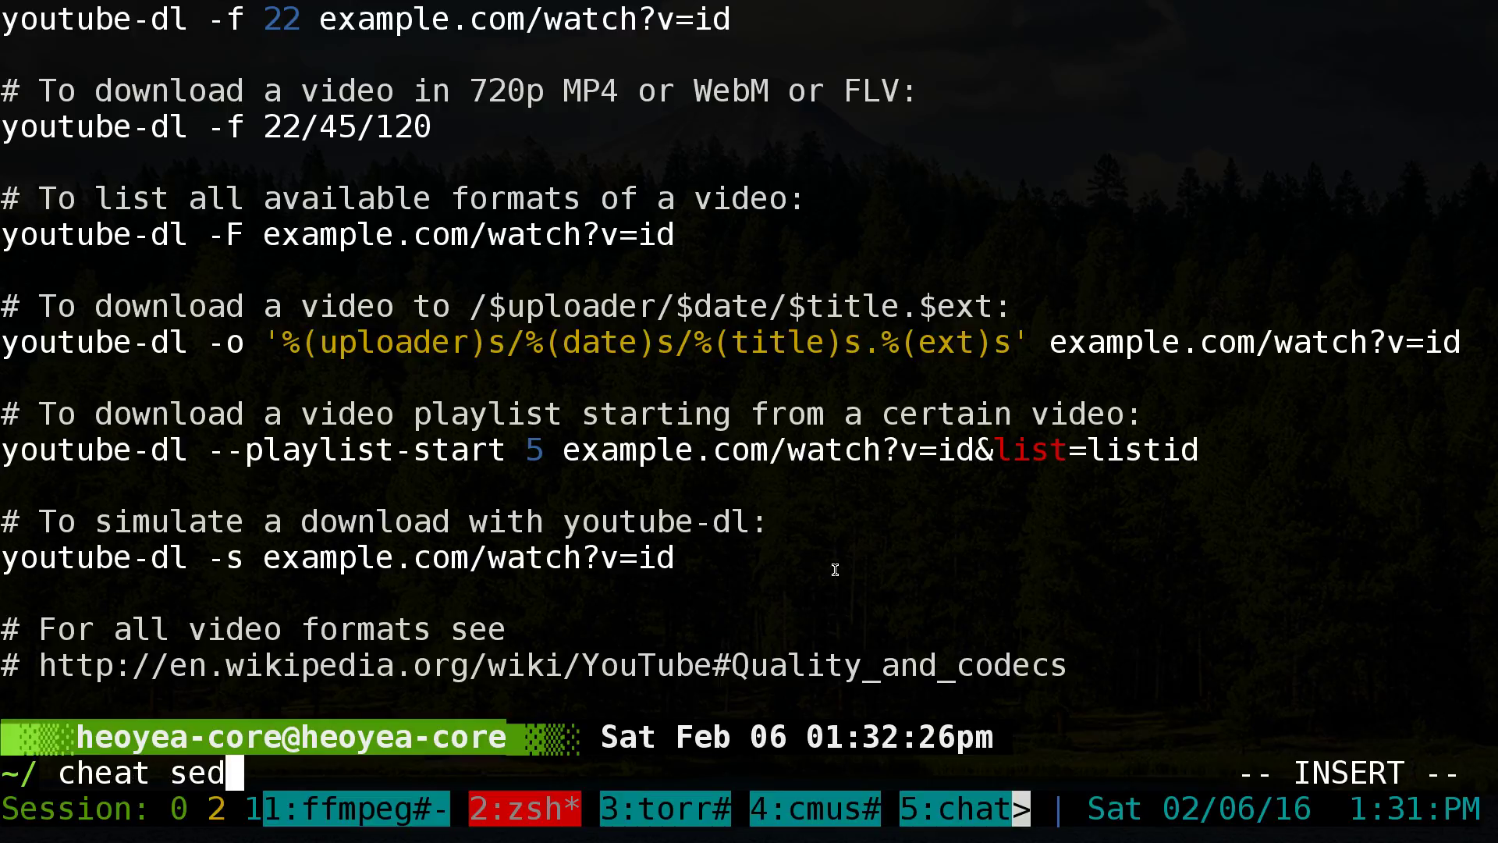
key(Return)
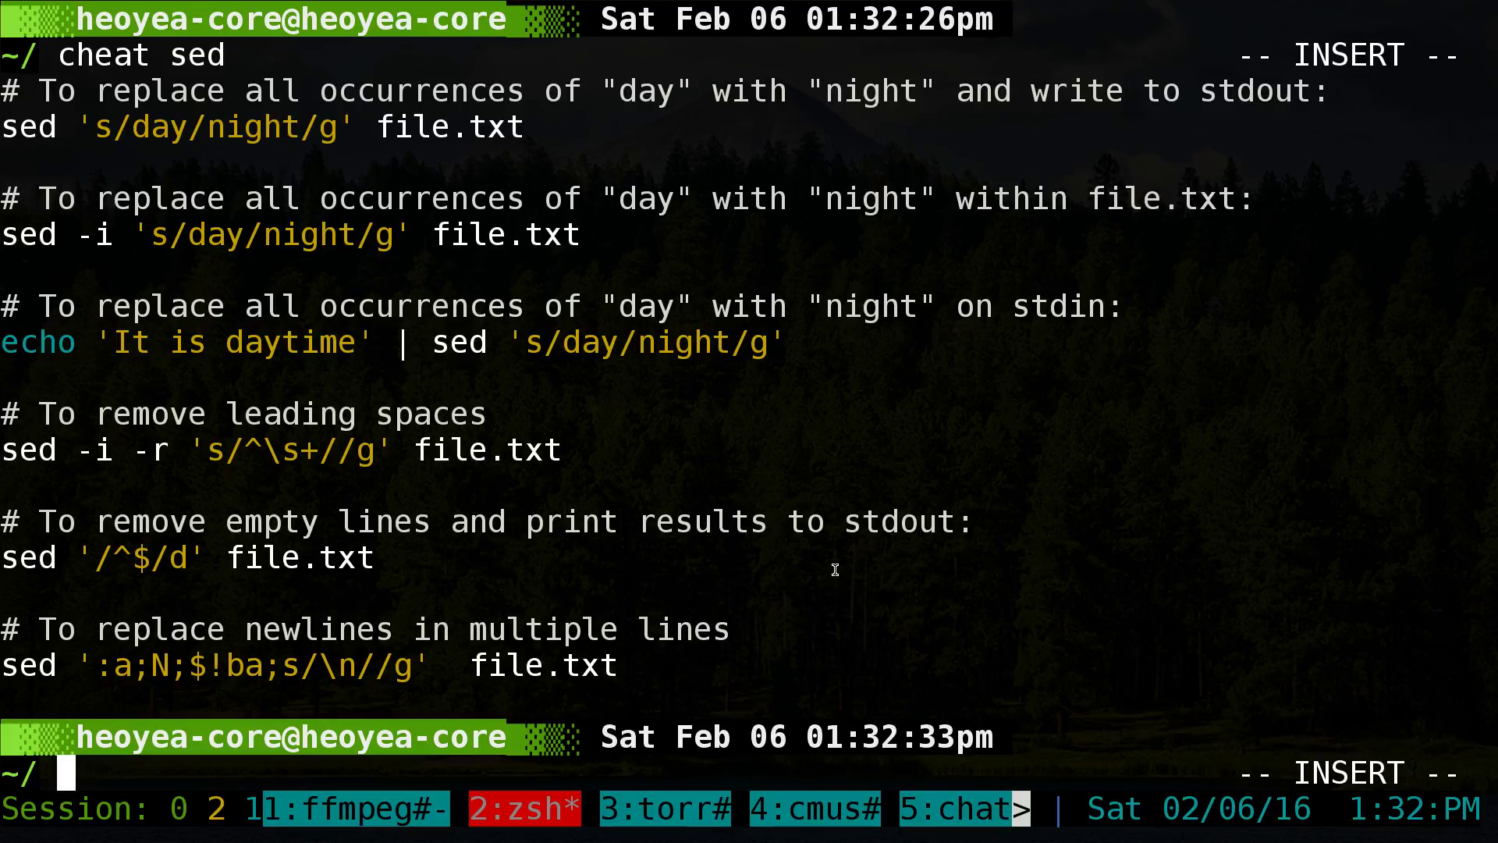
text(c-al)
key(Tab)
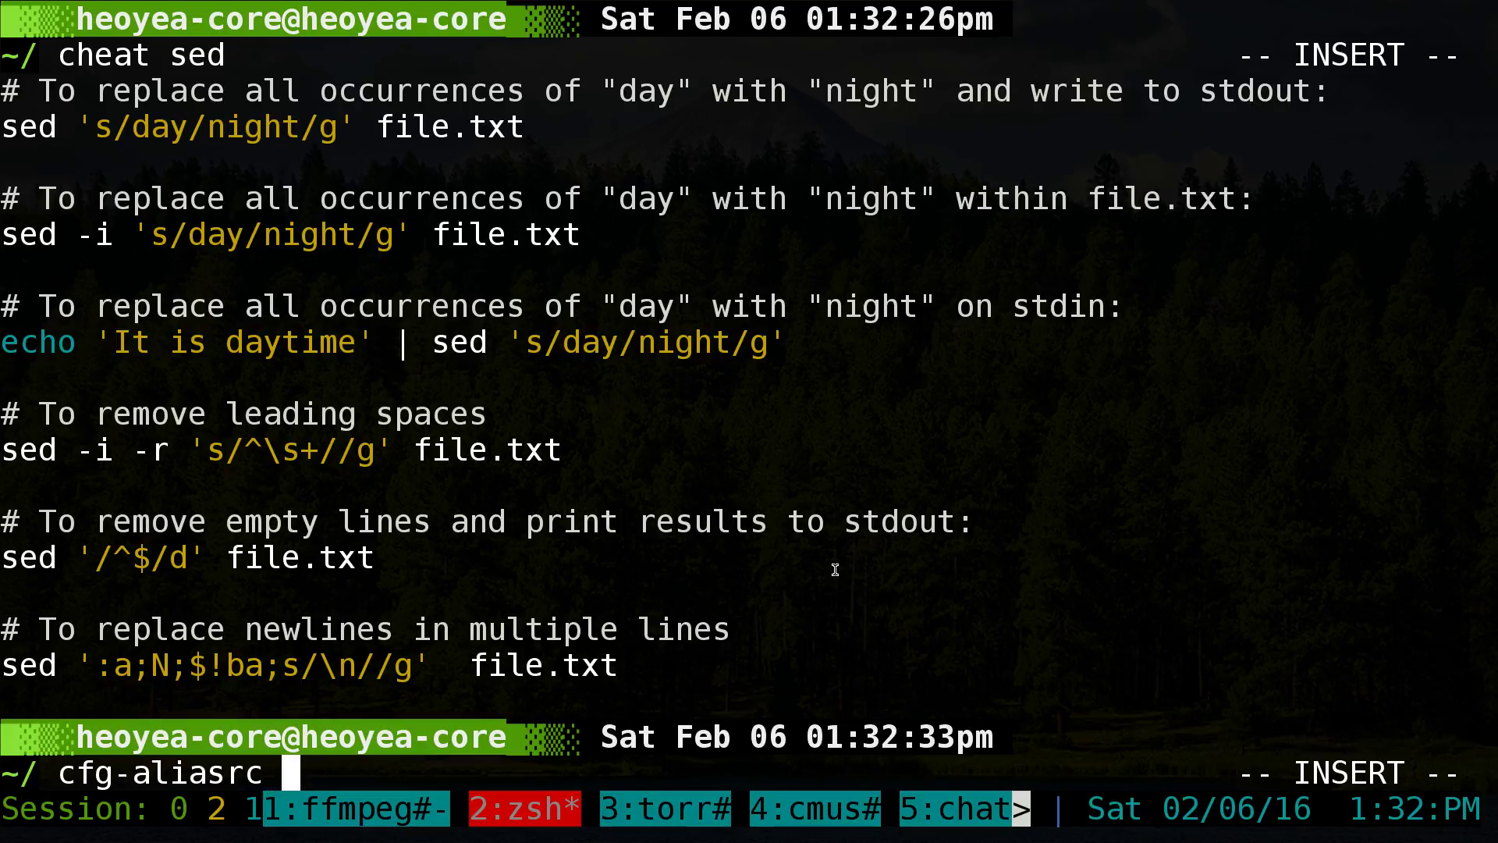
key(Return)
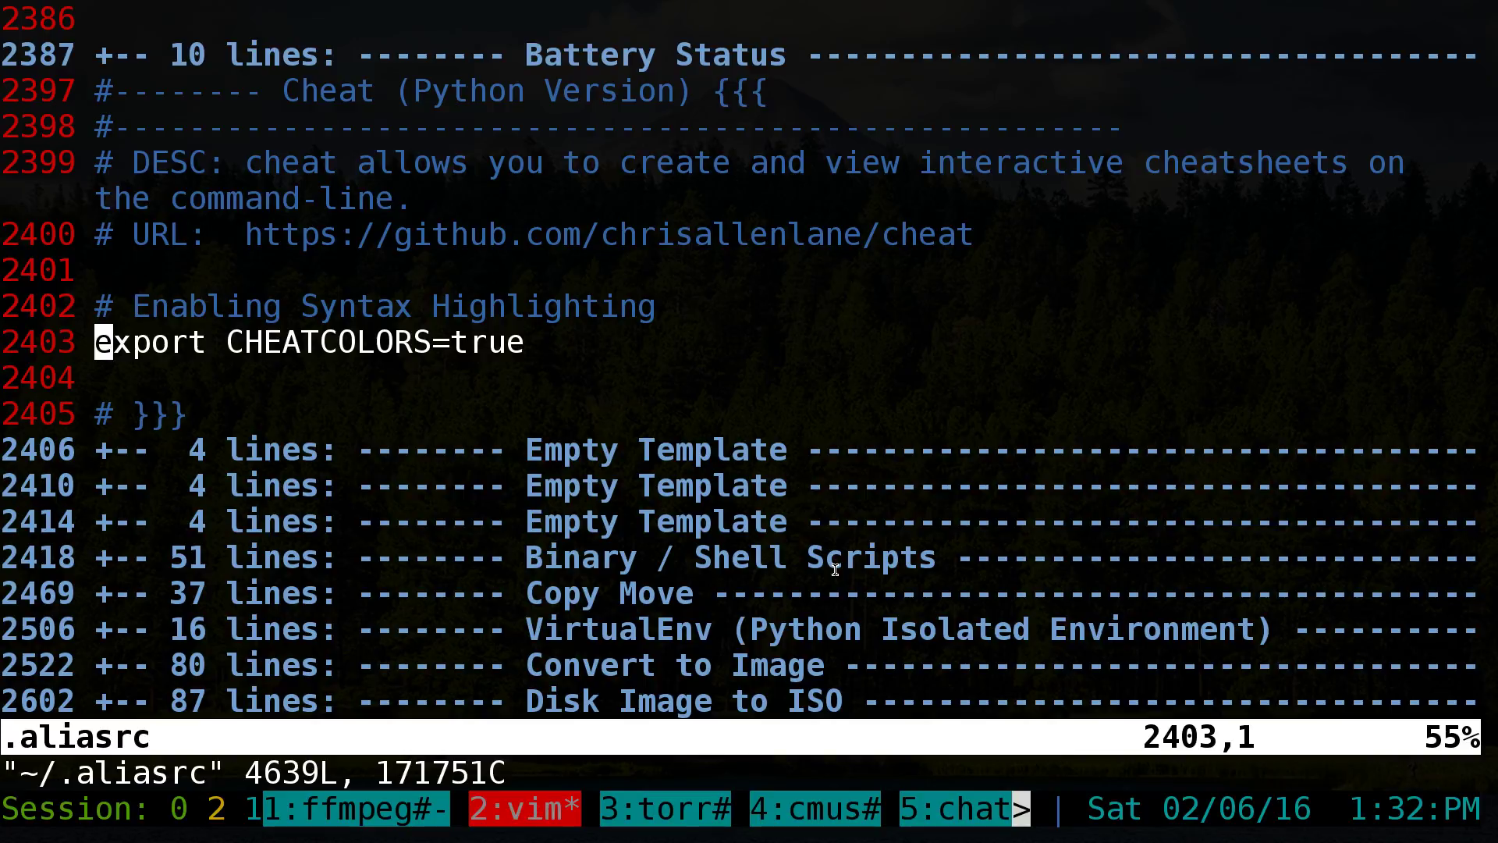
key(shift+v)
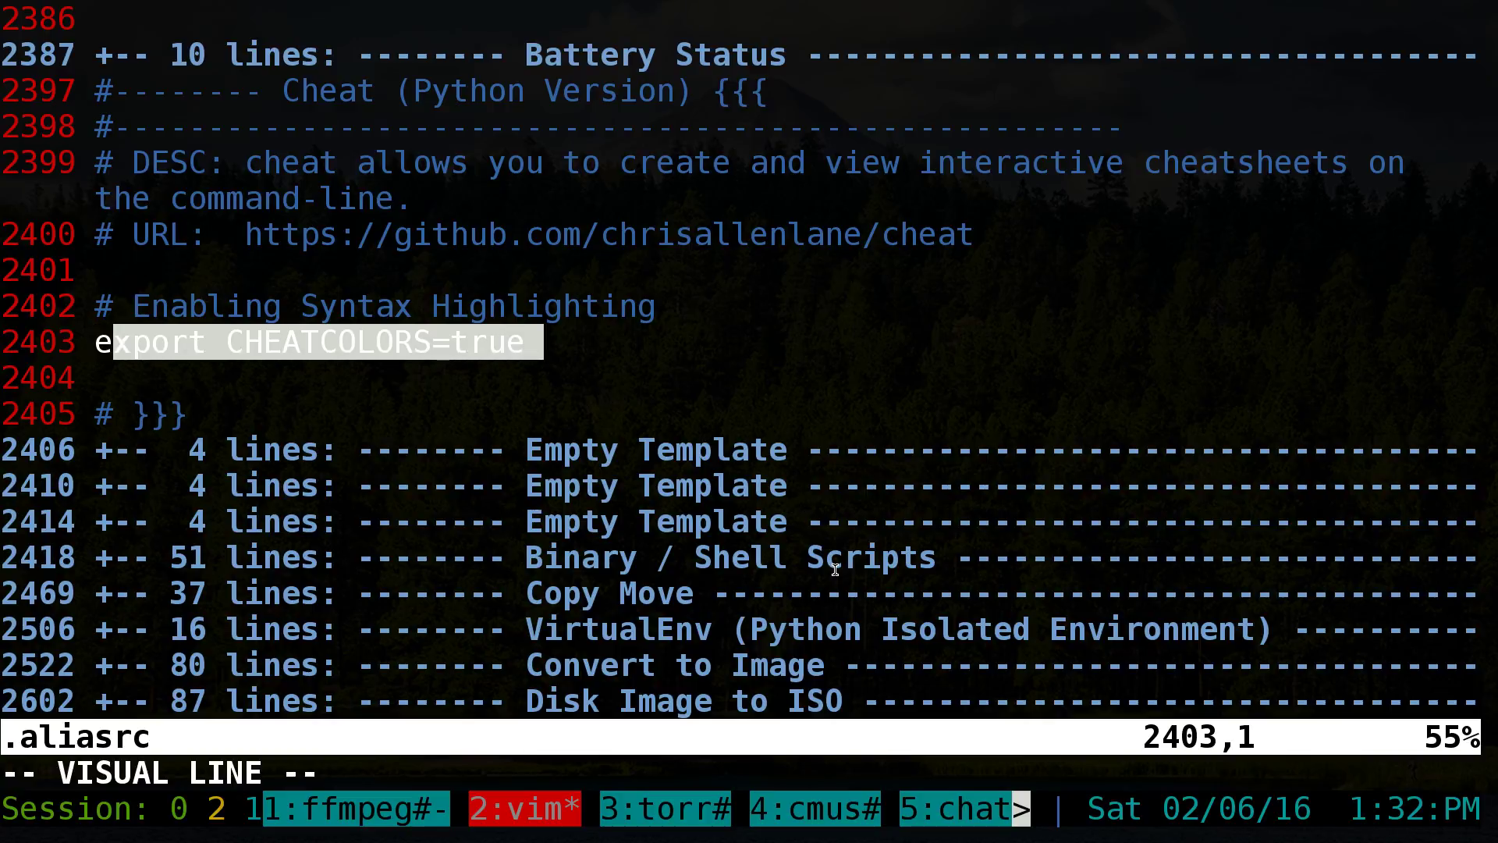
key(y)
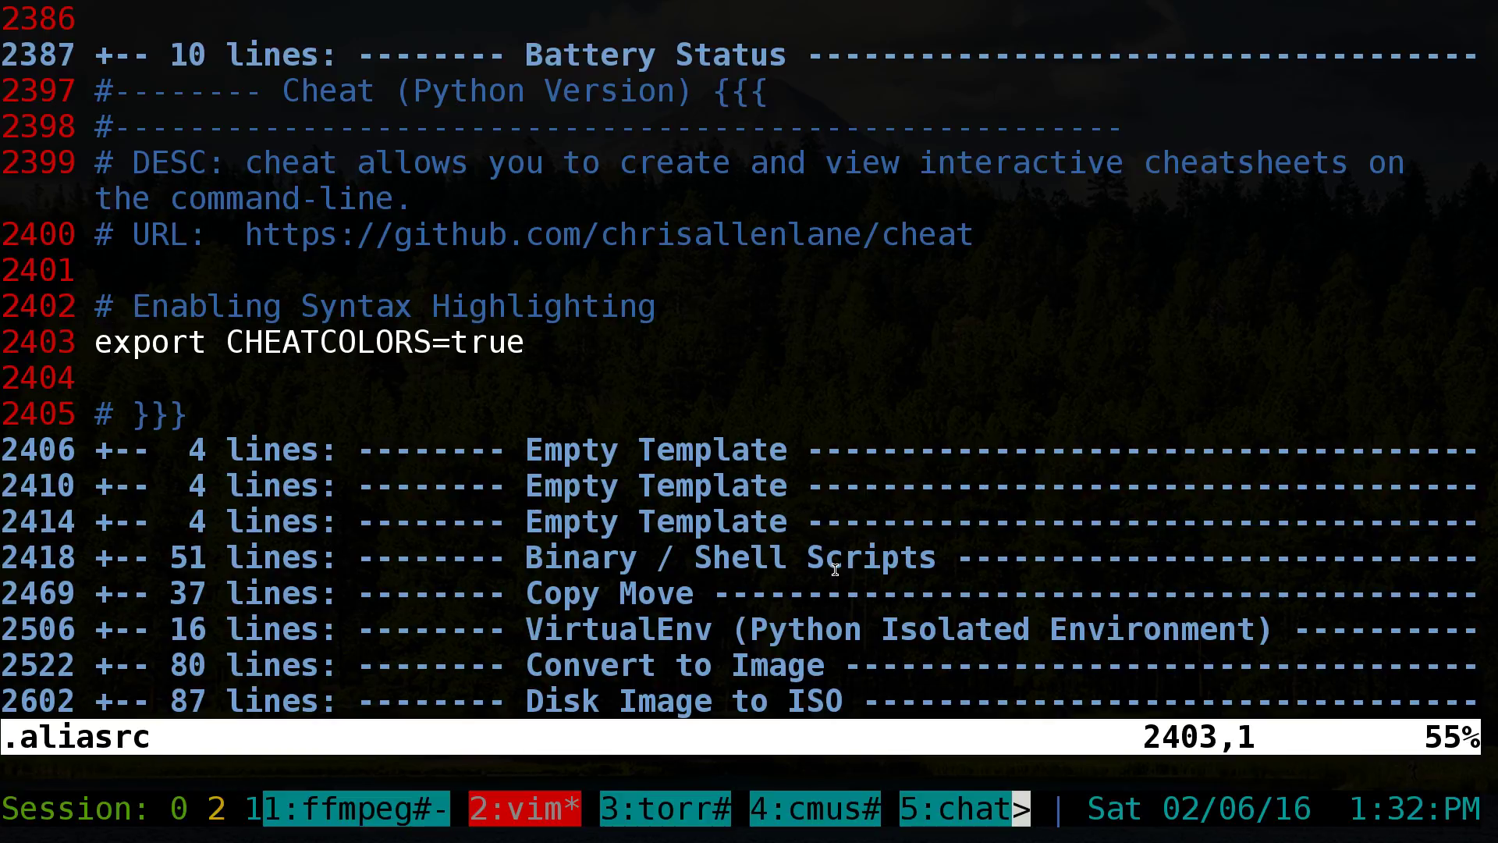
text(:q)
key(Return)
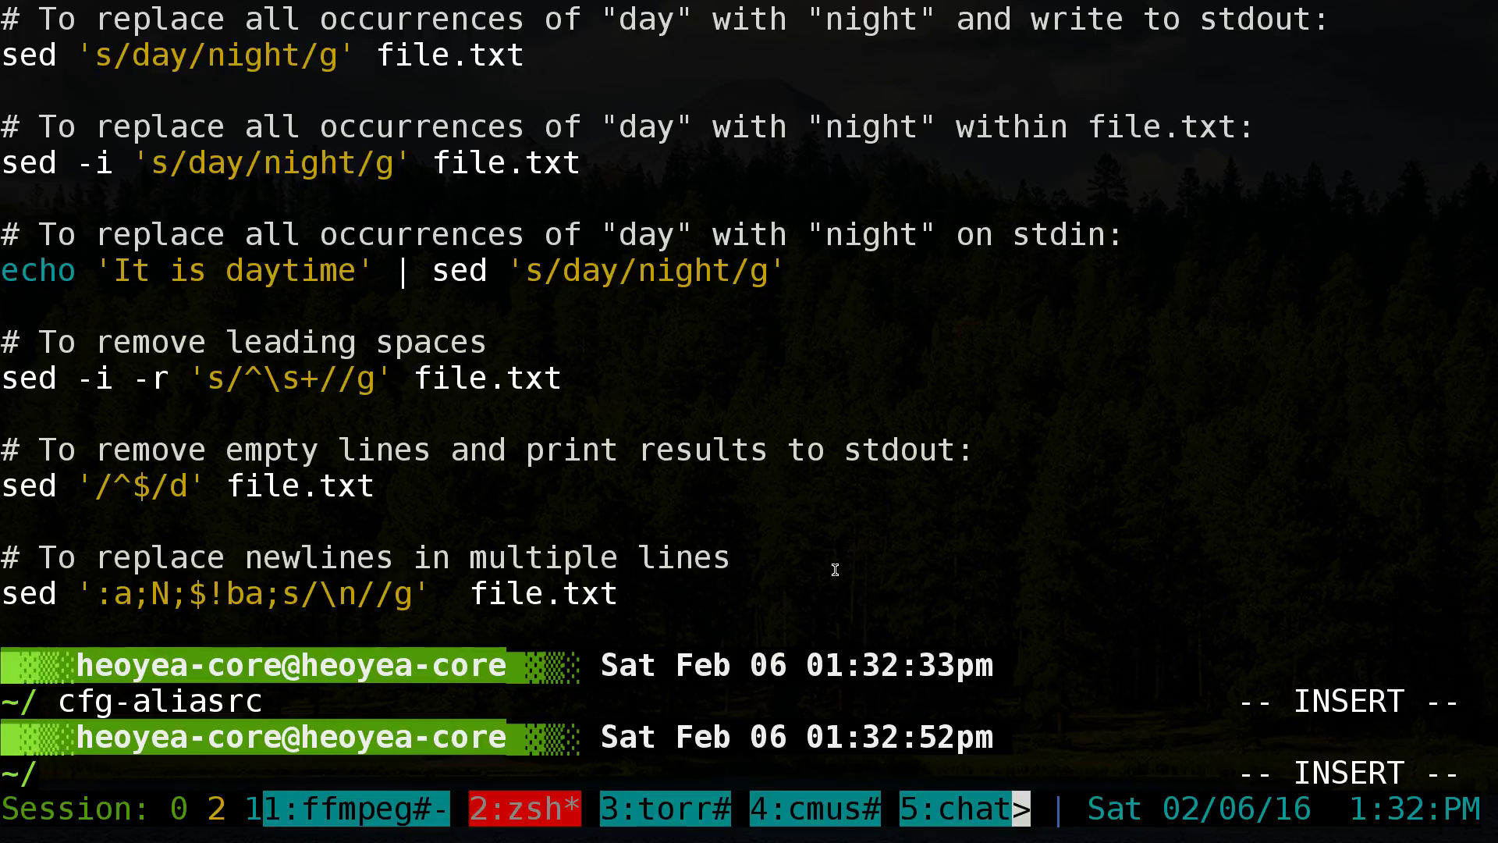
Step: Print the tar cheatsheet and select its .bz2 archive creation comment line
text(cheat tar)
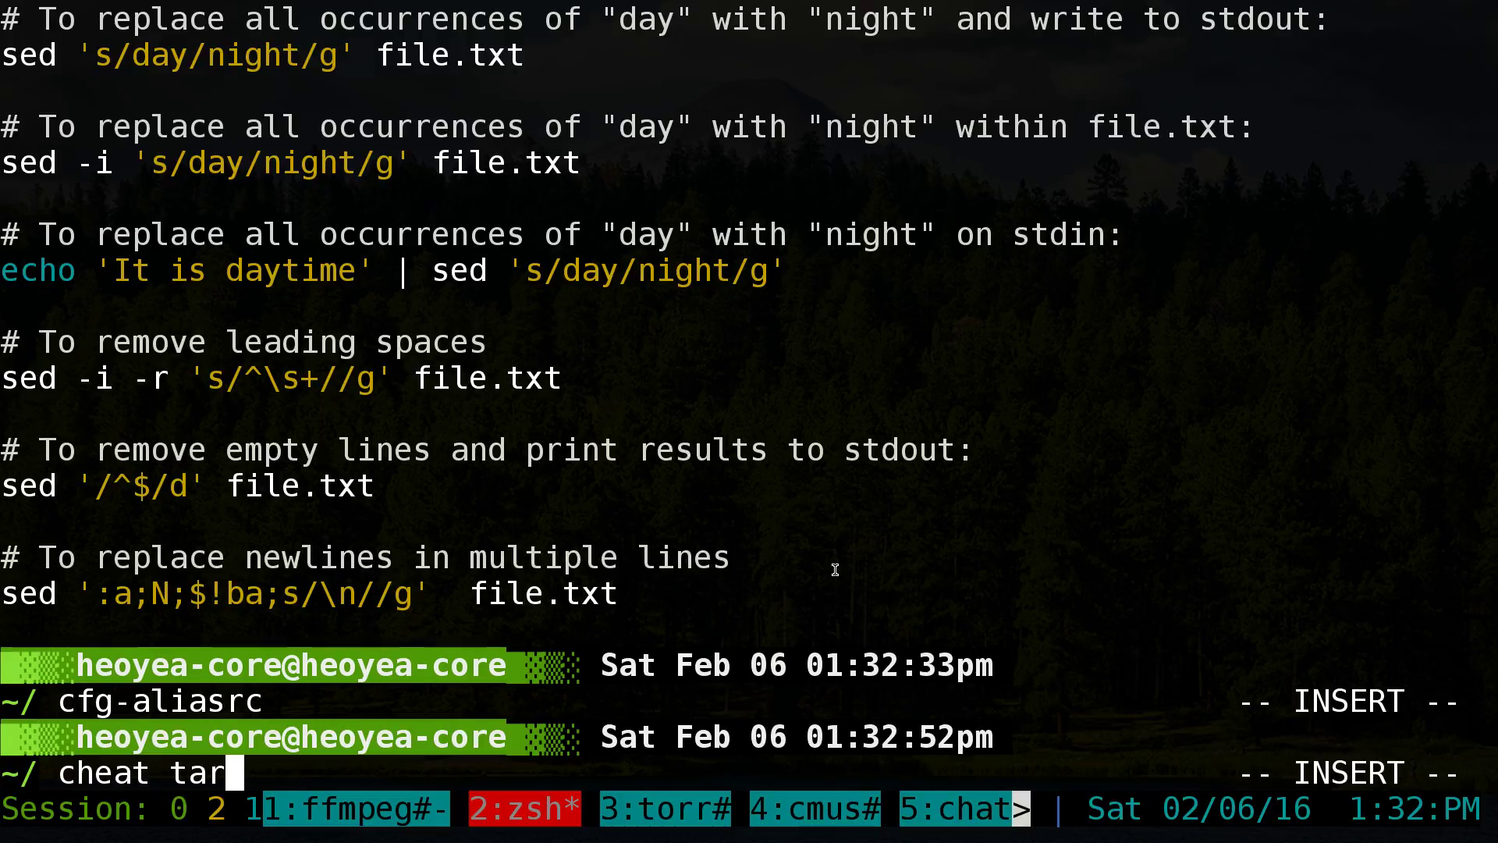
key(Return)
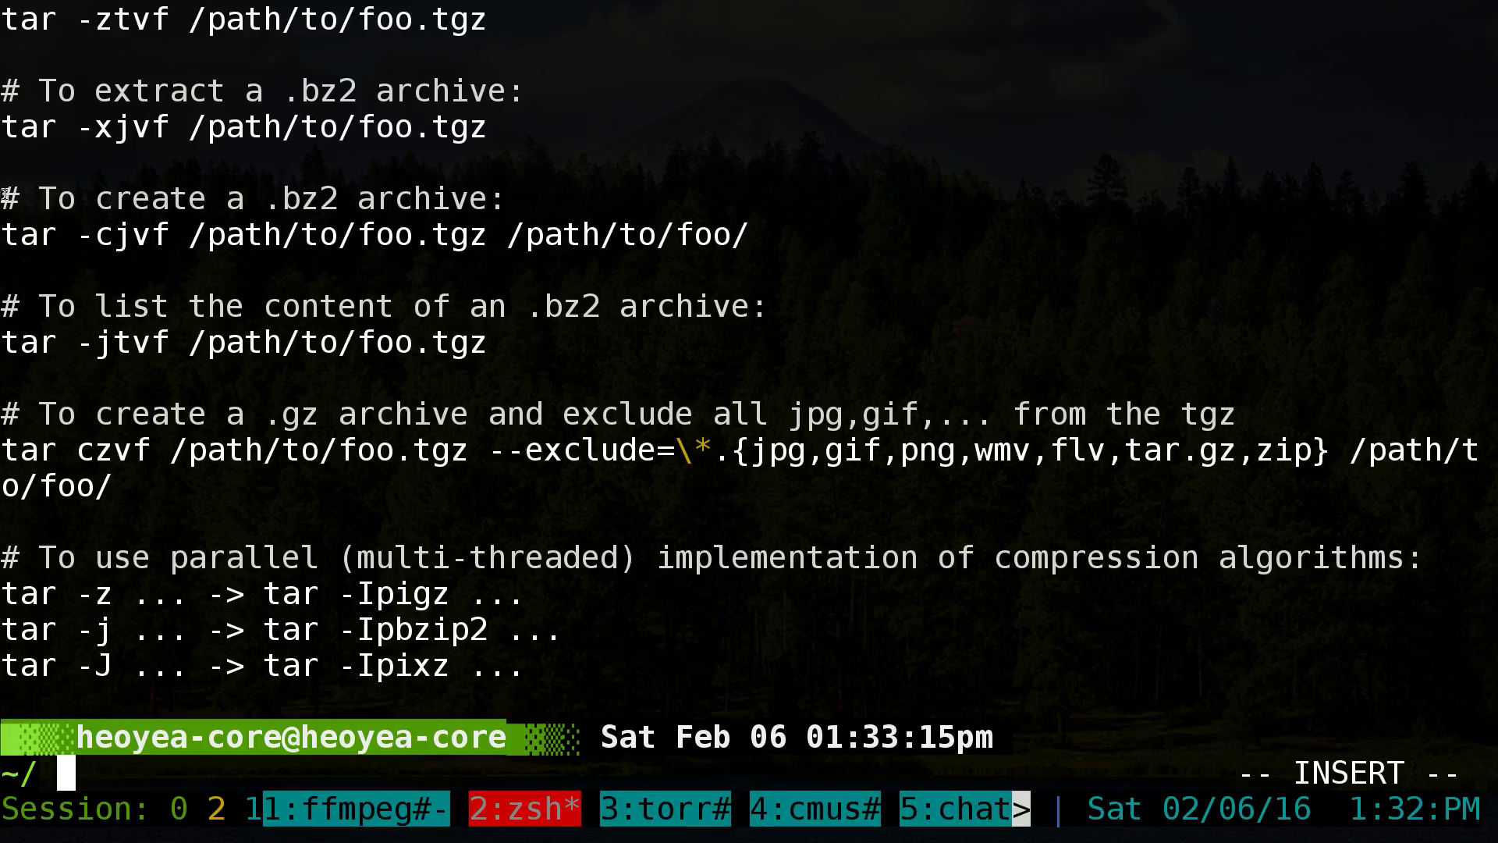
triple_click(517, 189)
drag(517, 189, 507, 194)
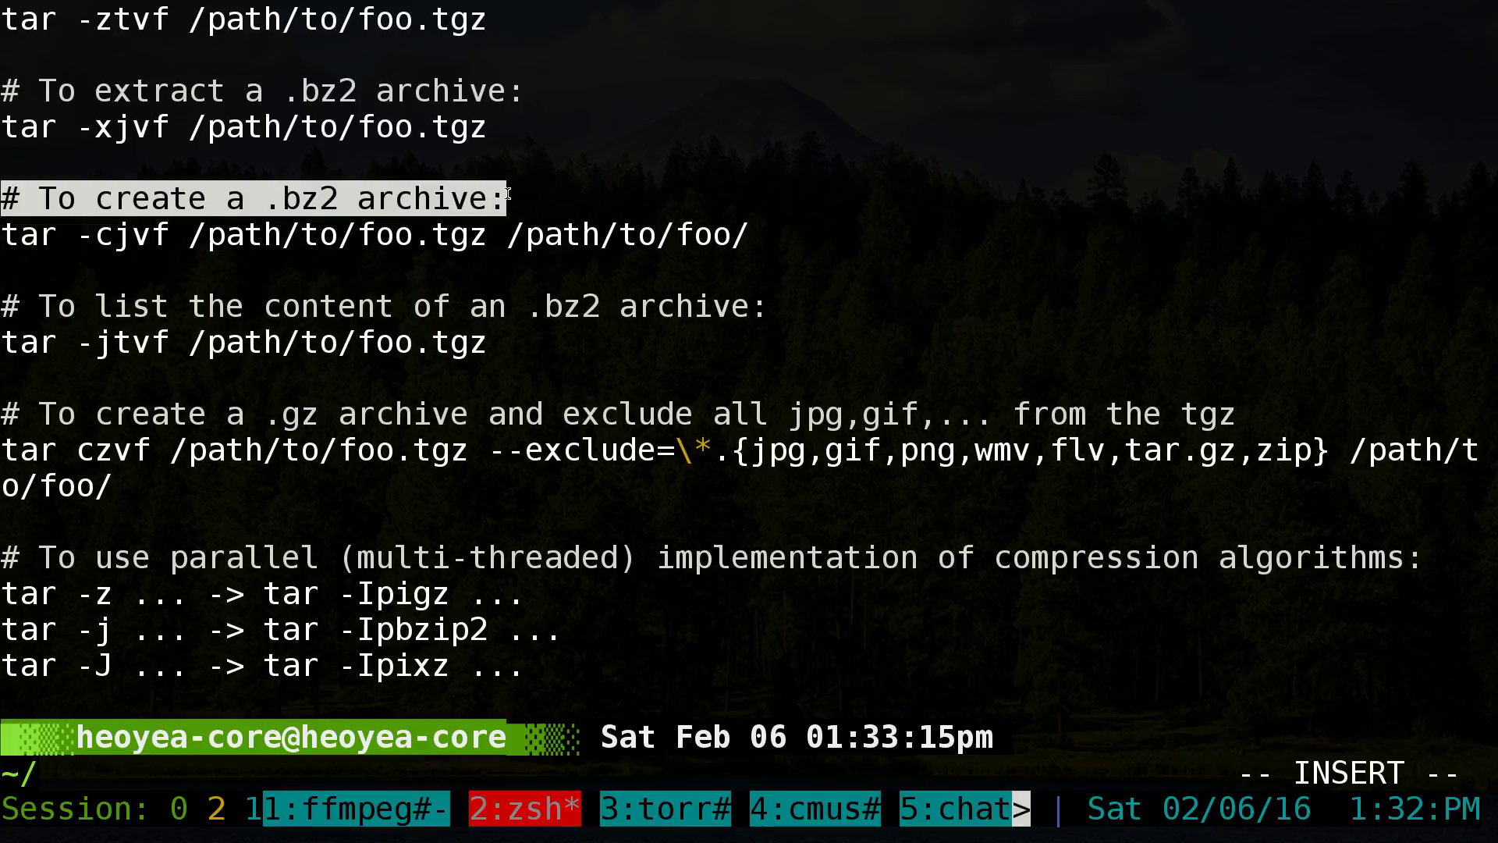
click(507, 194)
Step: Select the .bz2 comment and tar -cjvf command lines, then highlight the block of tar examples
drag(3, 238, 750, 240)
click(750, 240)
drag(3, 198, 497, 185)
drag(3, 238, 752, 243)
click(800, 247)
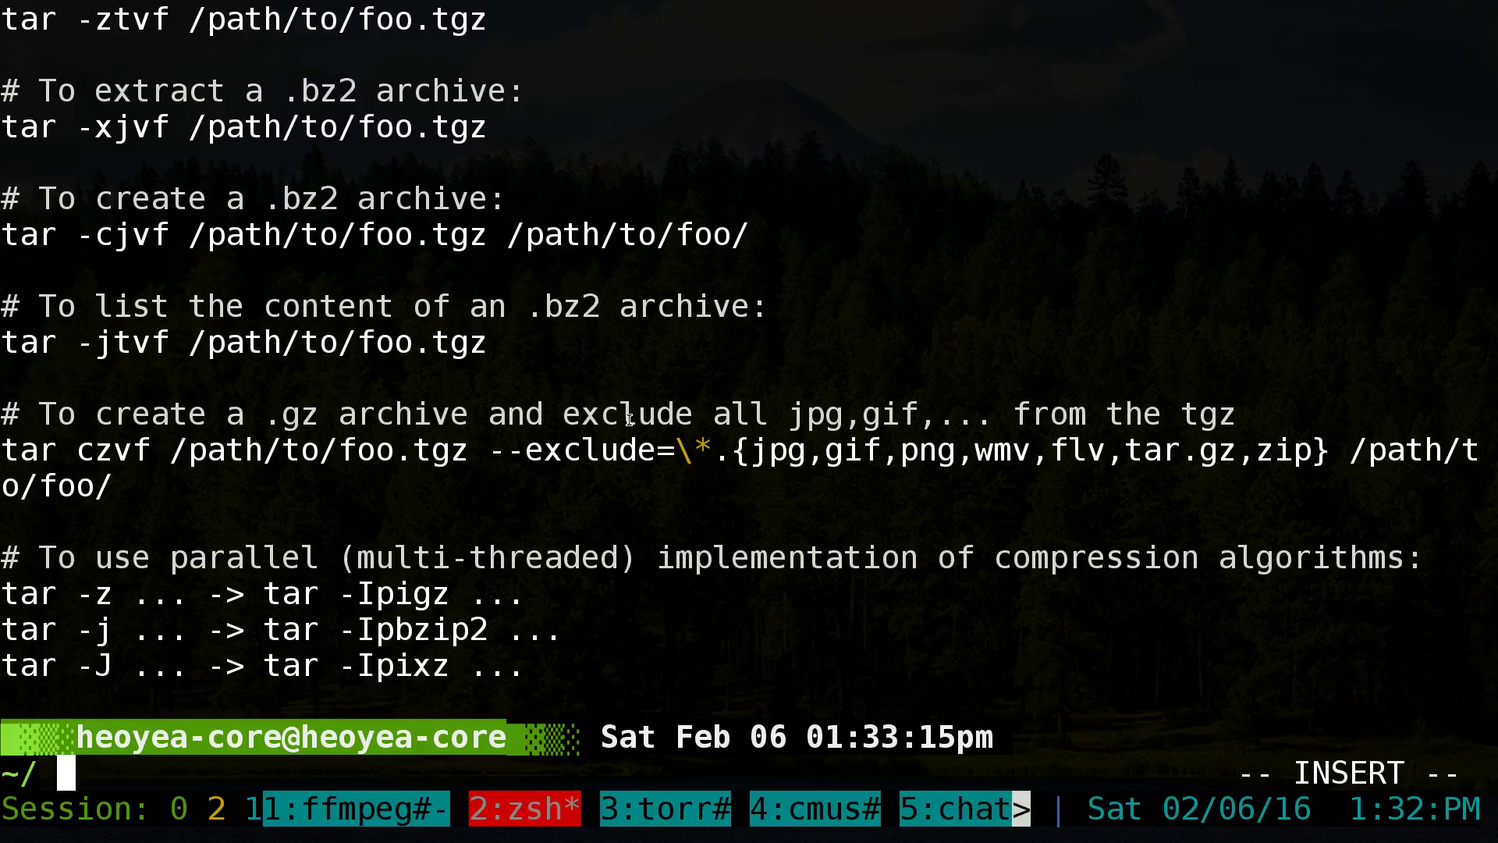
drag(45, 72, 697, 429)
Step: Edit the recalled cheat tar command to cheat awk and print the awk sheet
key(Up)
key(BackSpace)
key(BackSpace)
key(BackSpace)
text(awk)
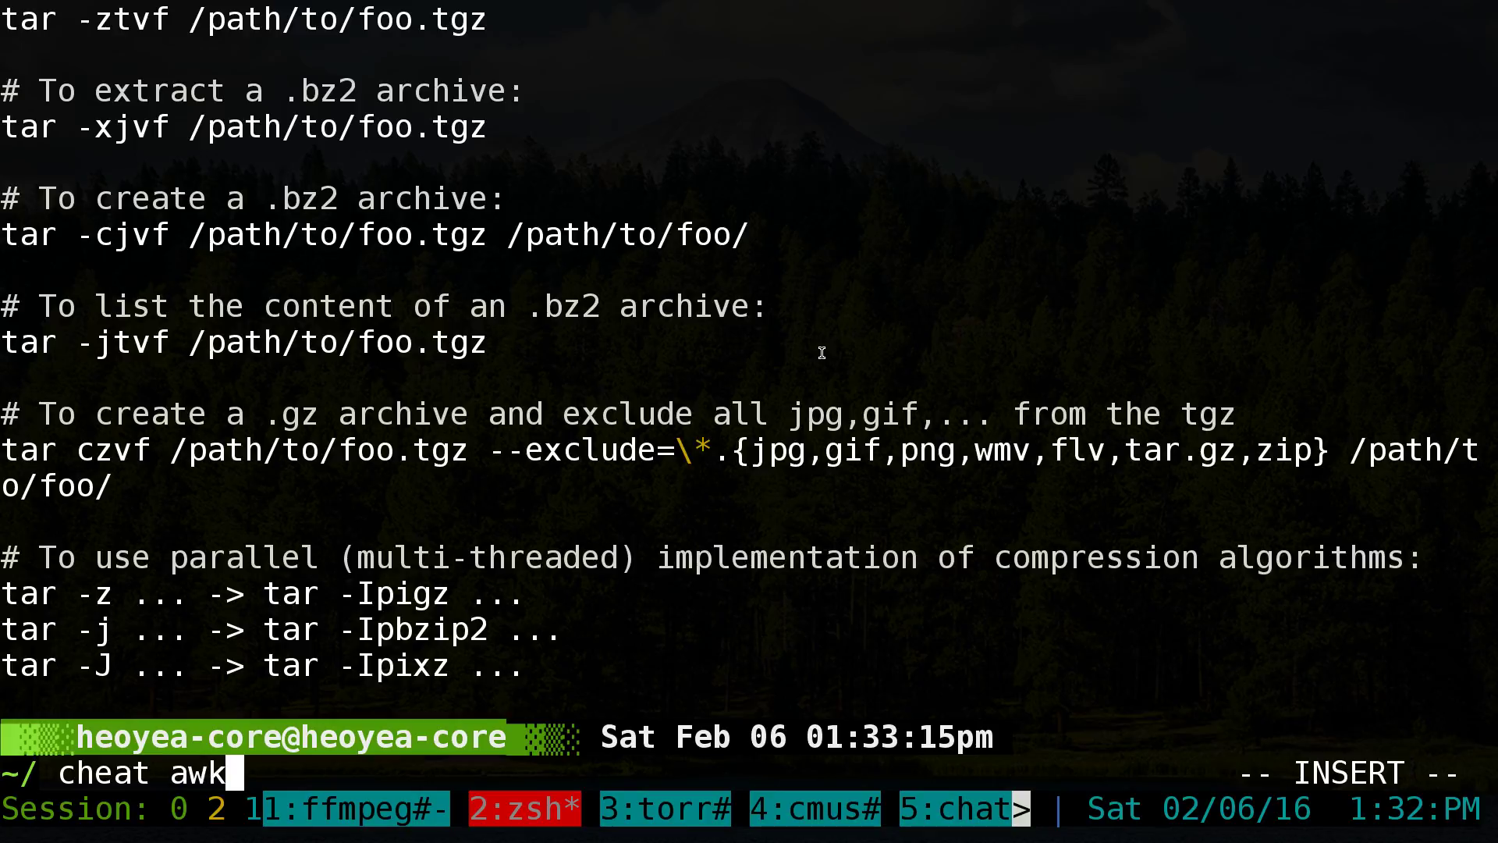
key(Return)
Step: Open the awk sheet with cheat -e awk and add a '# testing for youtube' comment
key(Up)
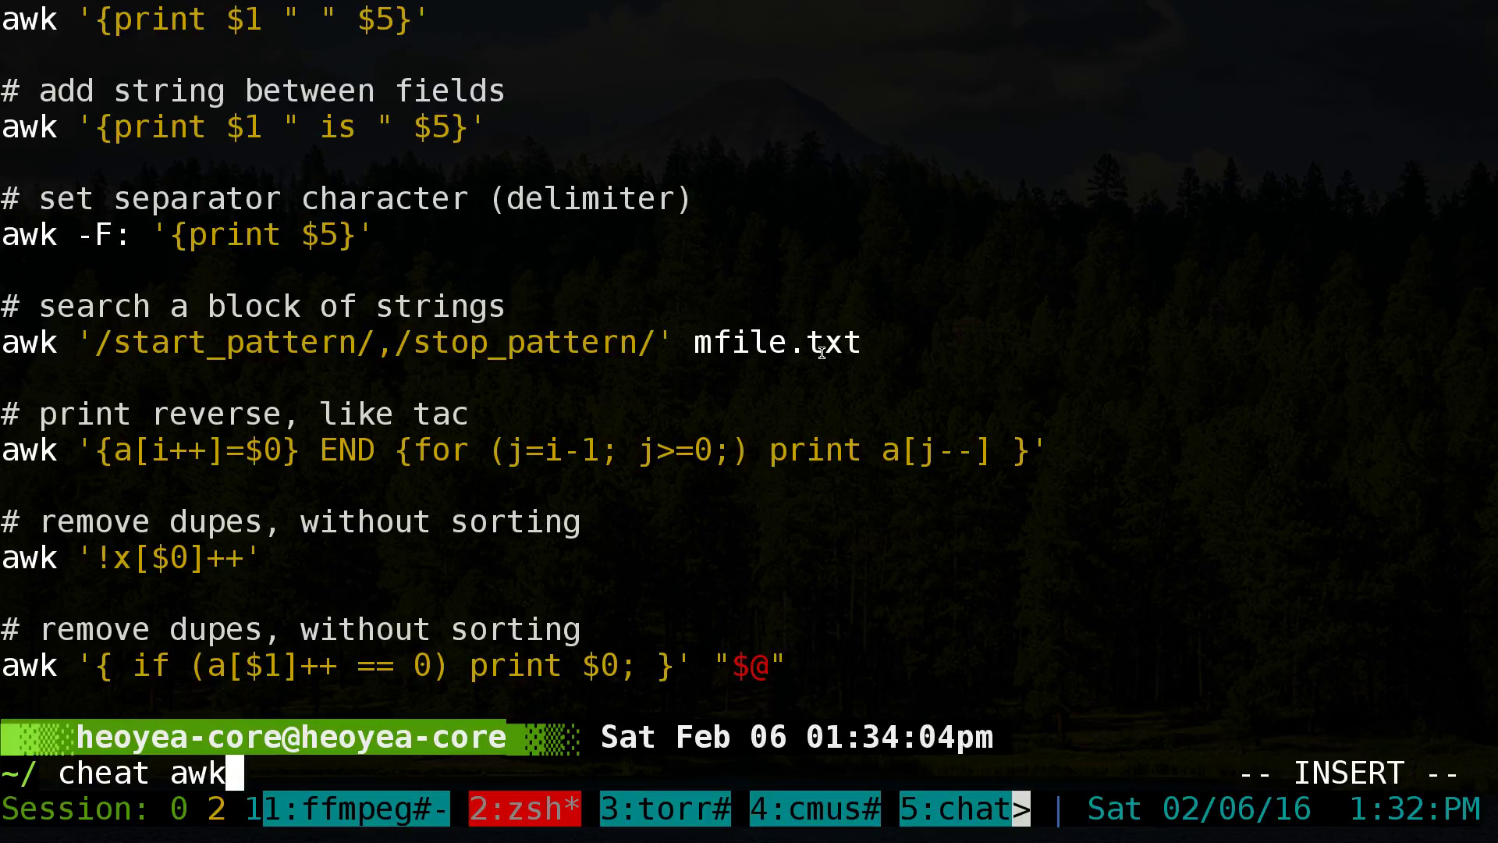
text(-e)
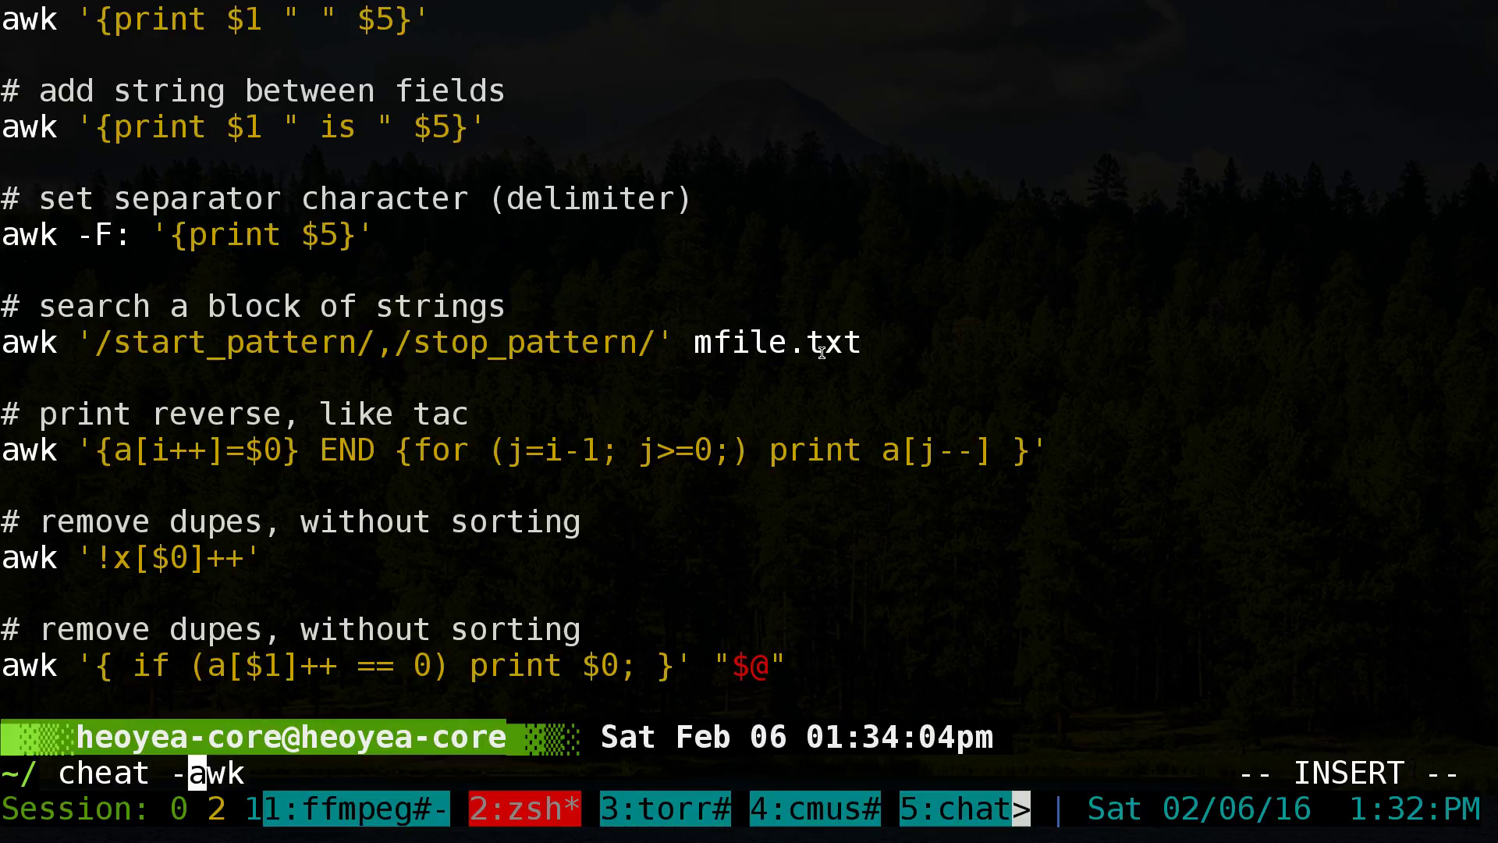
key(Return)
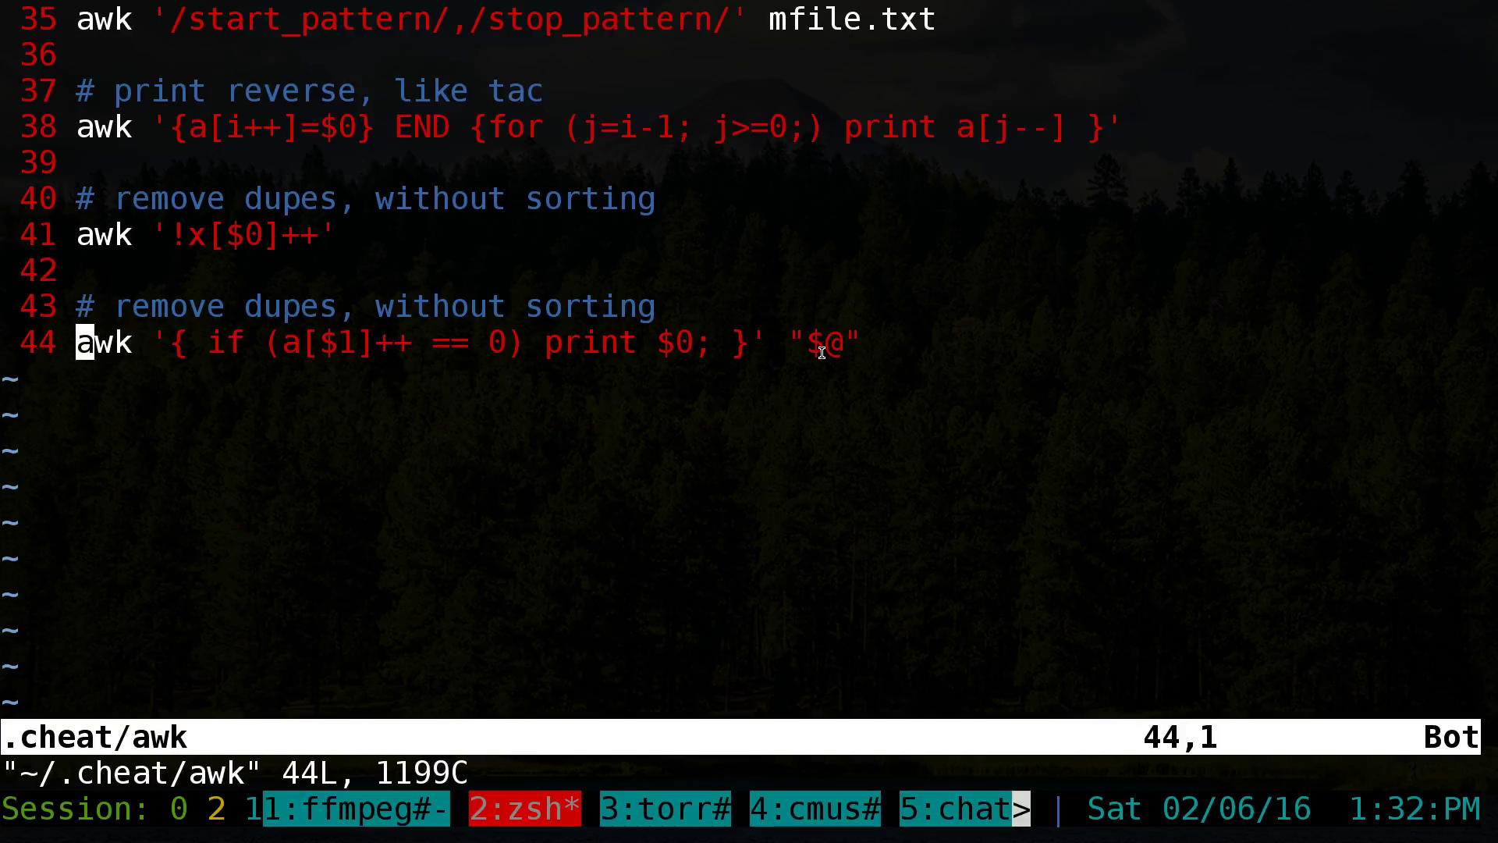
key(o)
key(Return)
text(# testing for to)
key(BackSpace)
key(BackSpace)
text(youtube)
key(Escape)
Step: Add an 'awk ...etc' line below the comment and save with :wq
key(o)
key(BackSpace)
key(BackSpace)
text(awk ...etc)
key(Escape)
text(:wq)
key(Return)
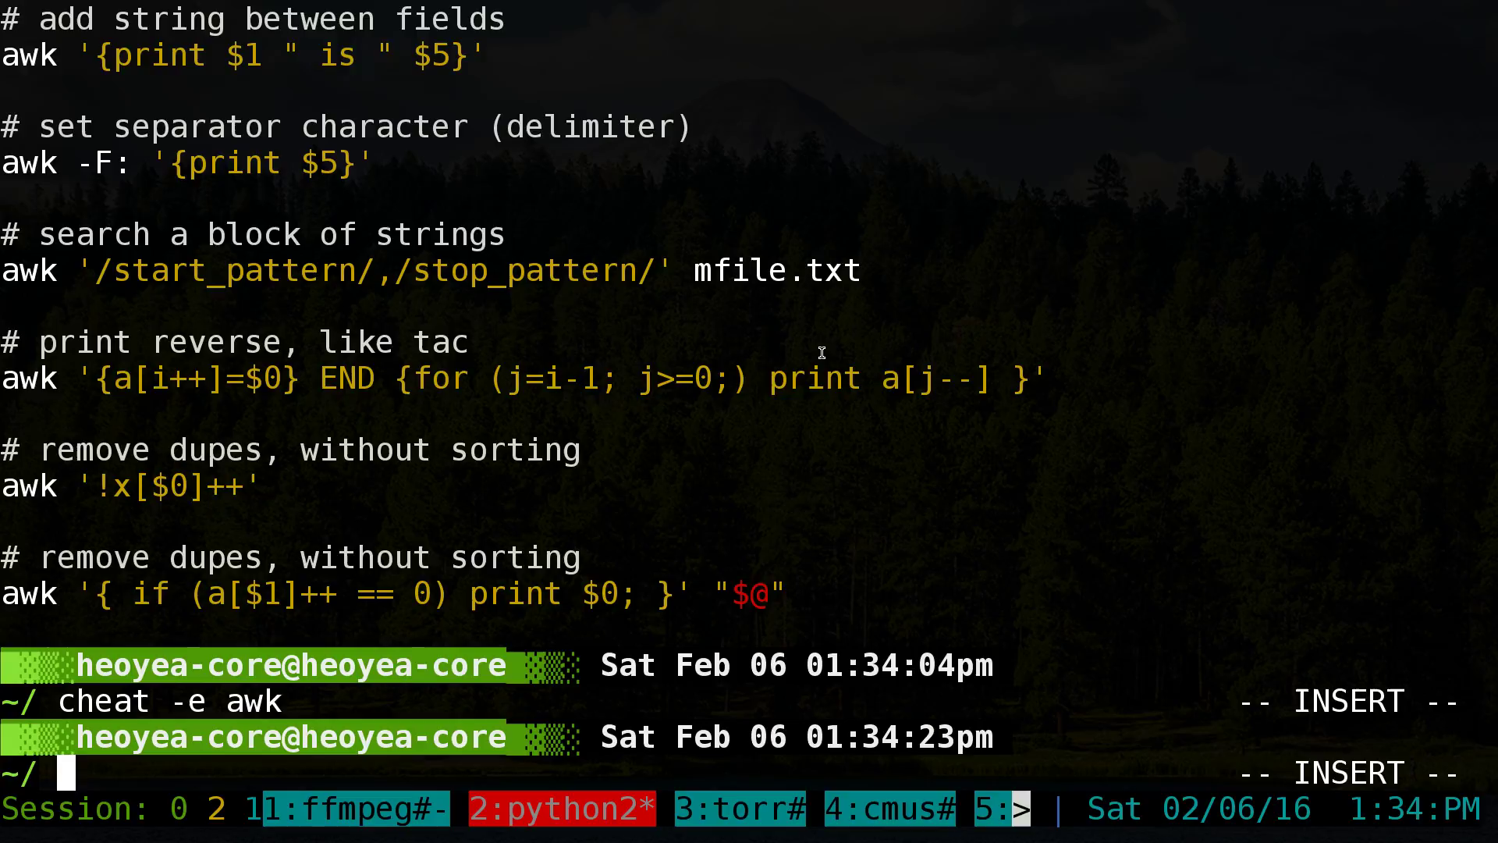
Step: Clear the screen and print the updated awk cheatsheet
key(ctrl+l)
text(cheat -e awk)
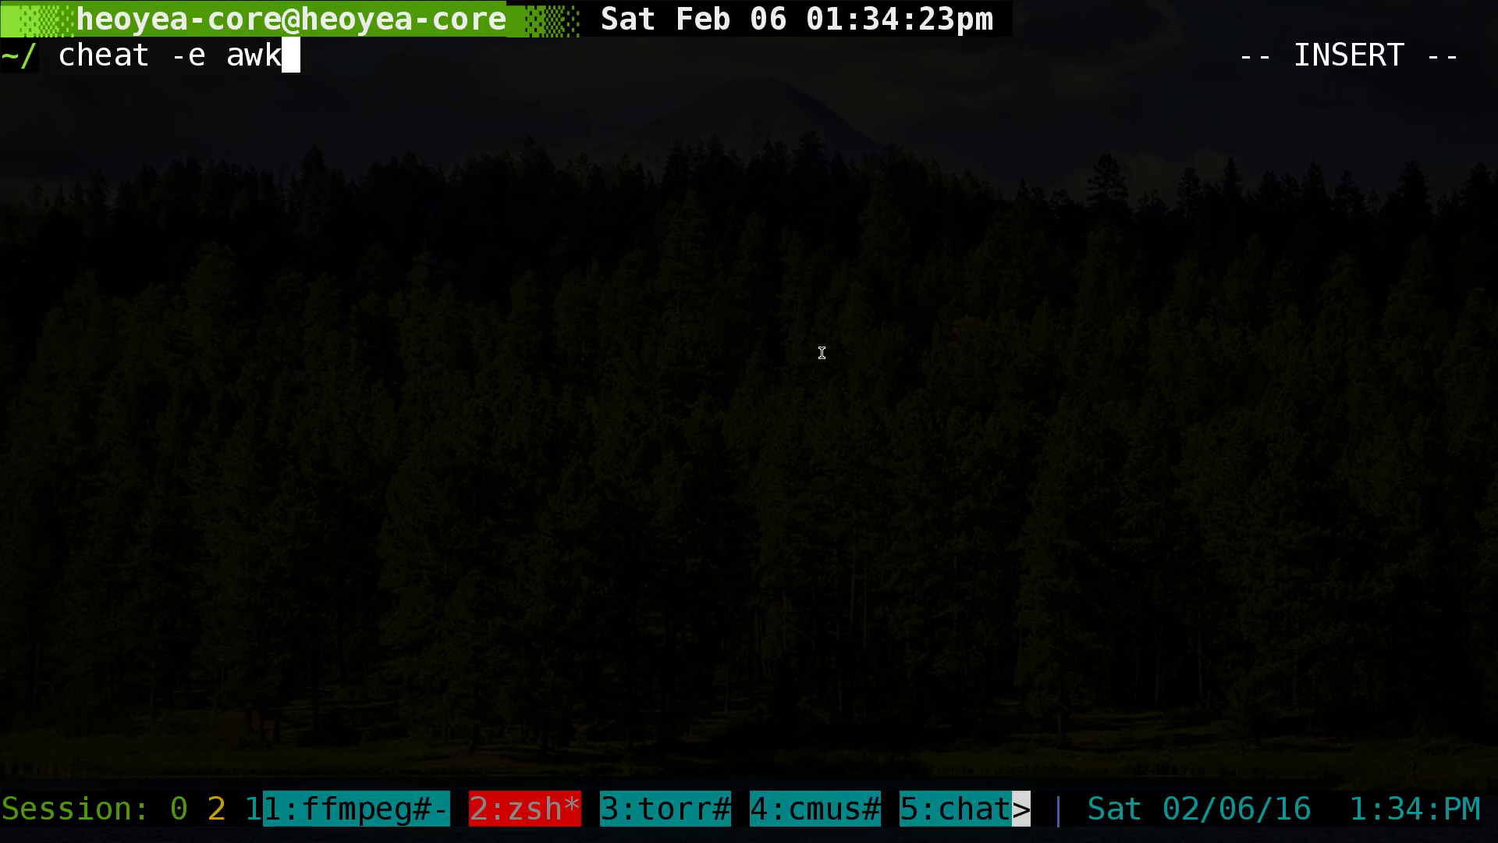
key(Up)
key(Return)
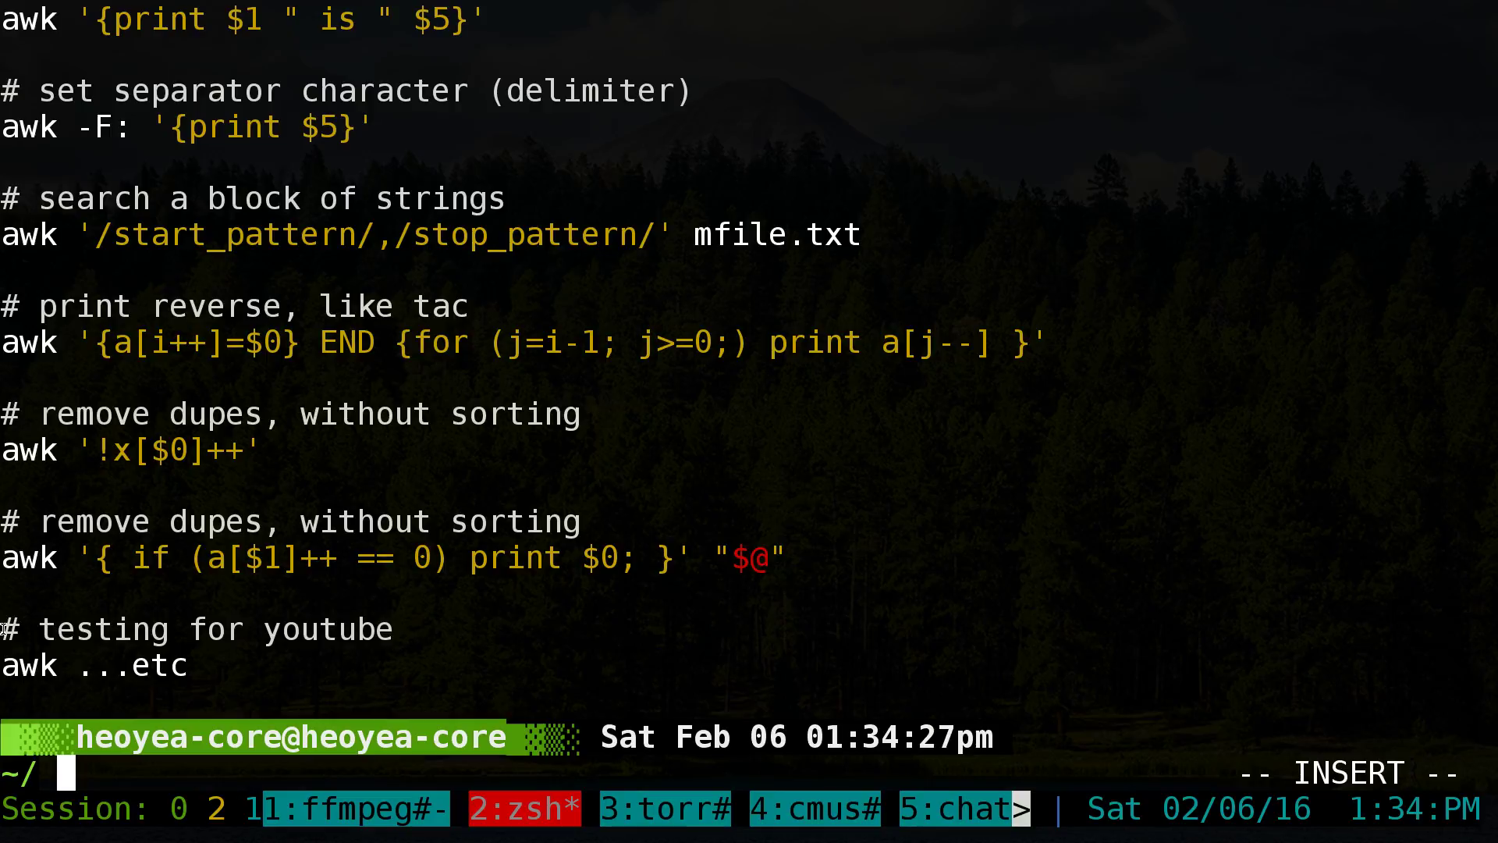
Step: Select the new '# testing for youtube' and 'awk ...etc' lines, then clear the screen
drag(5, 624, 384, 624)
triple_click(209, 663)
key(ctrl+l)
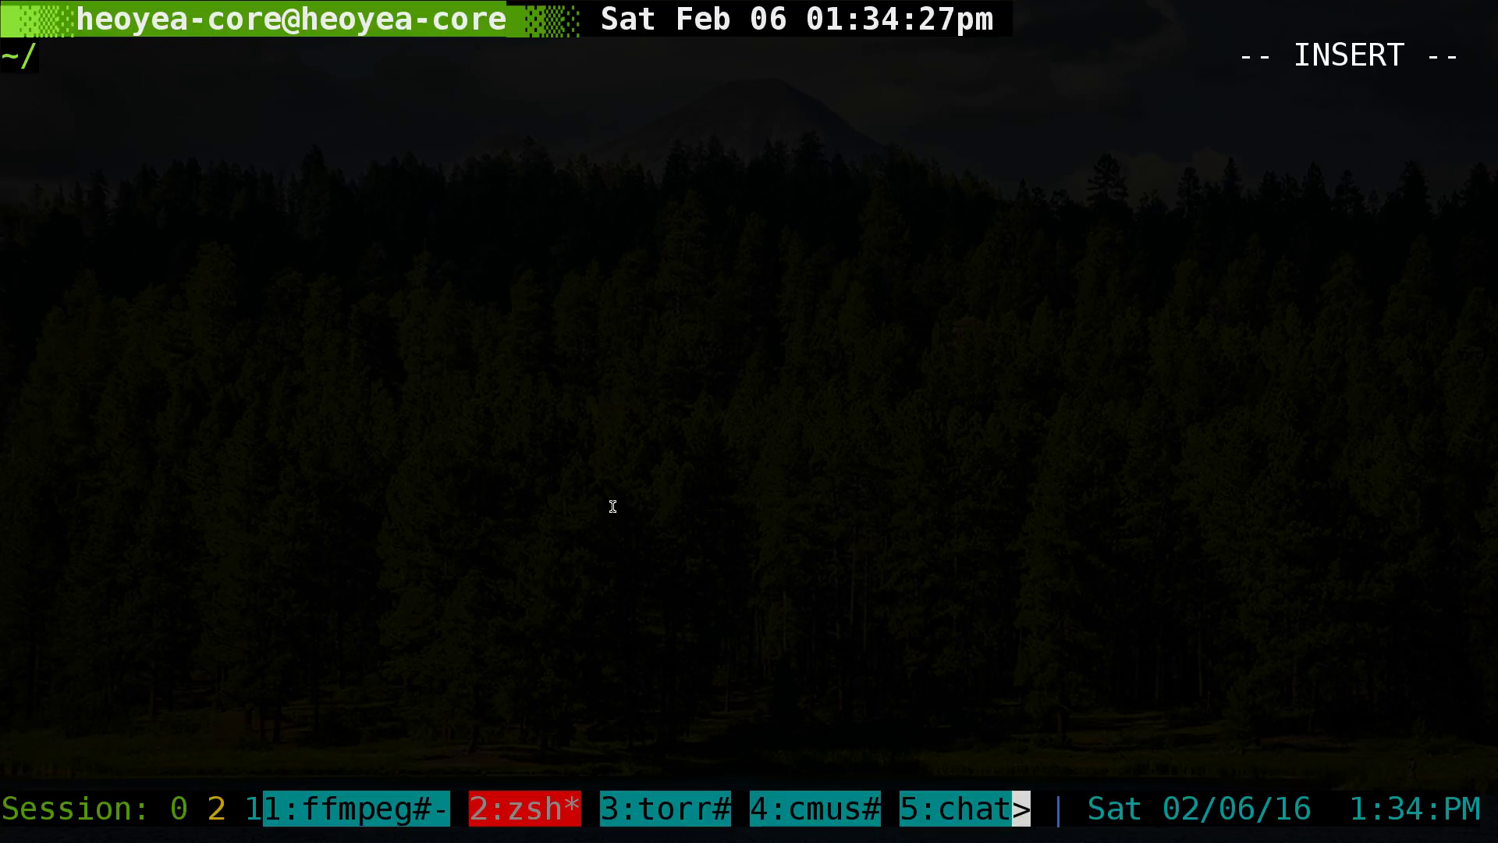
Step: Search all sheets for youtube, highlight the awk and youtube-dl matches, and clear the screen
text(cheat -s youtube)
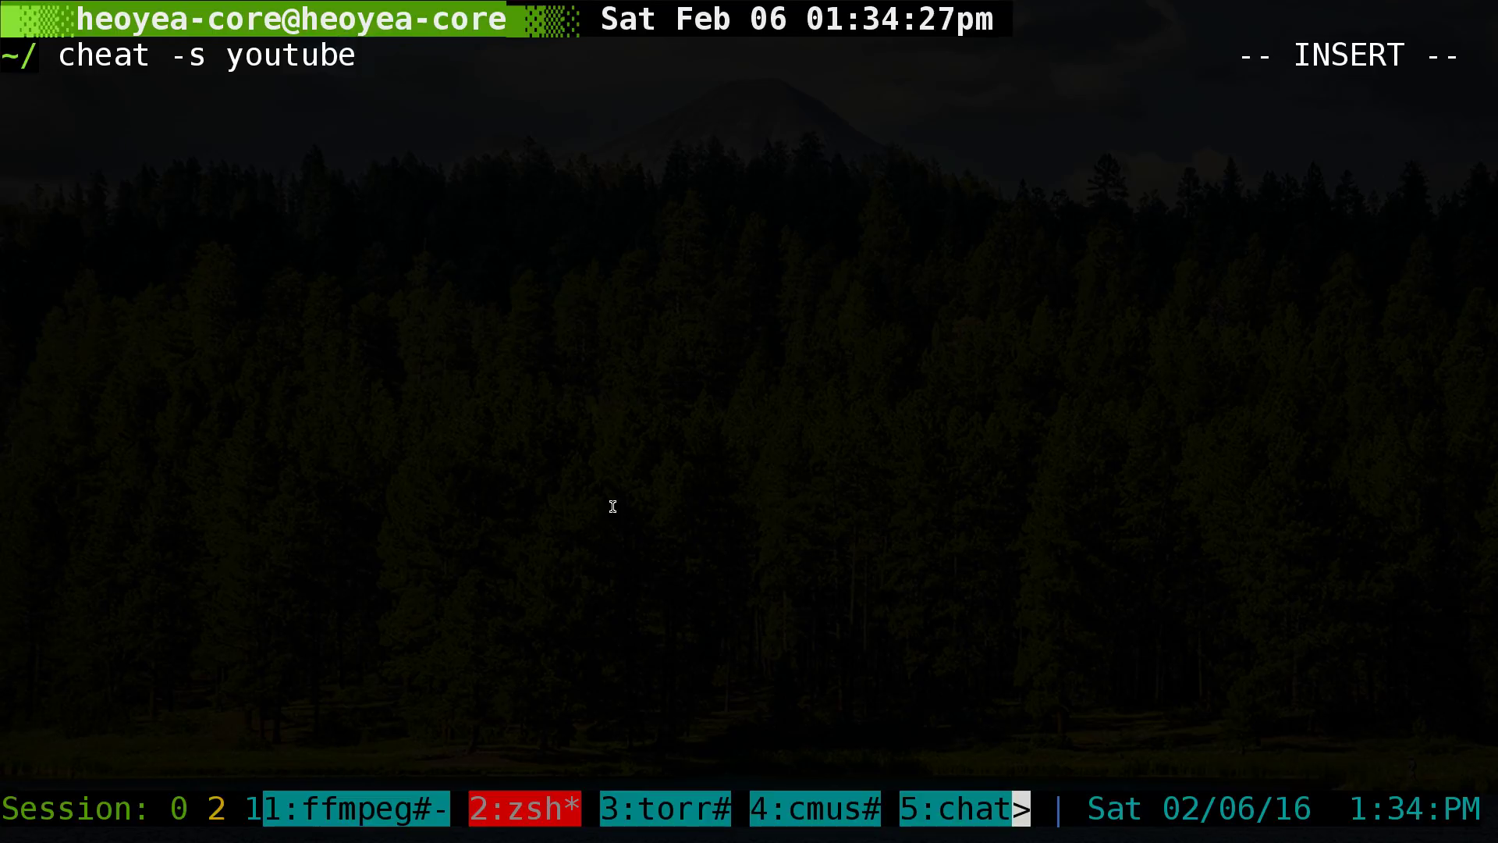
key(Return)
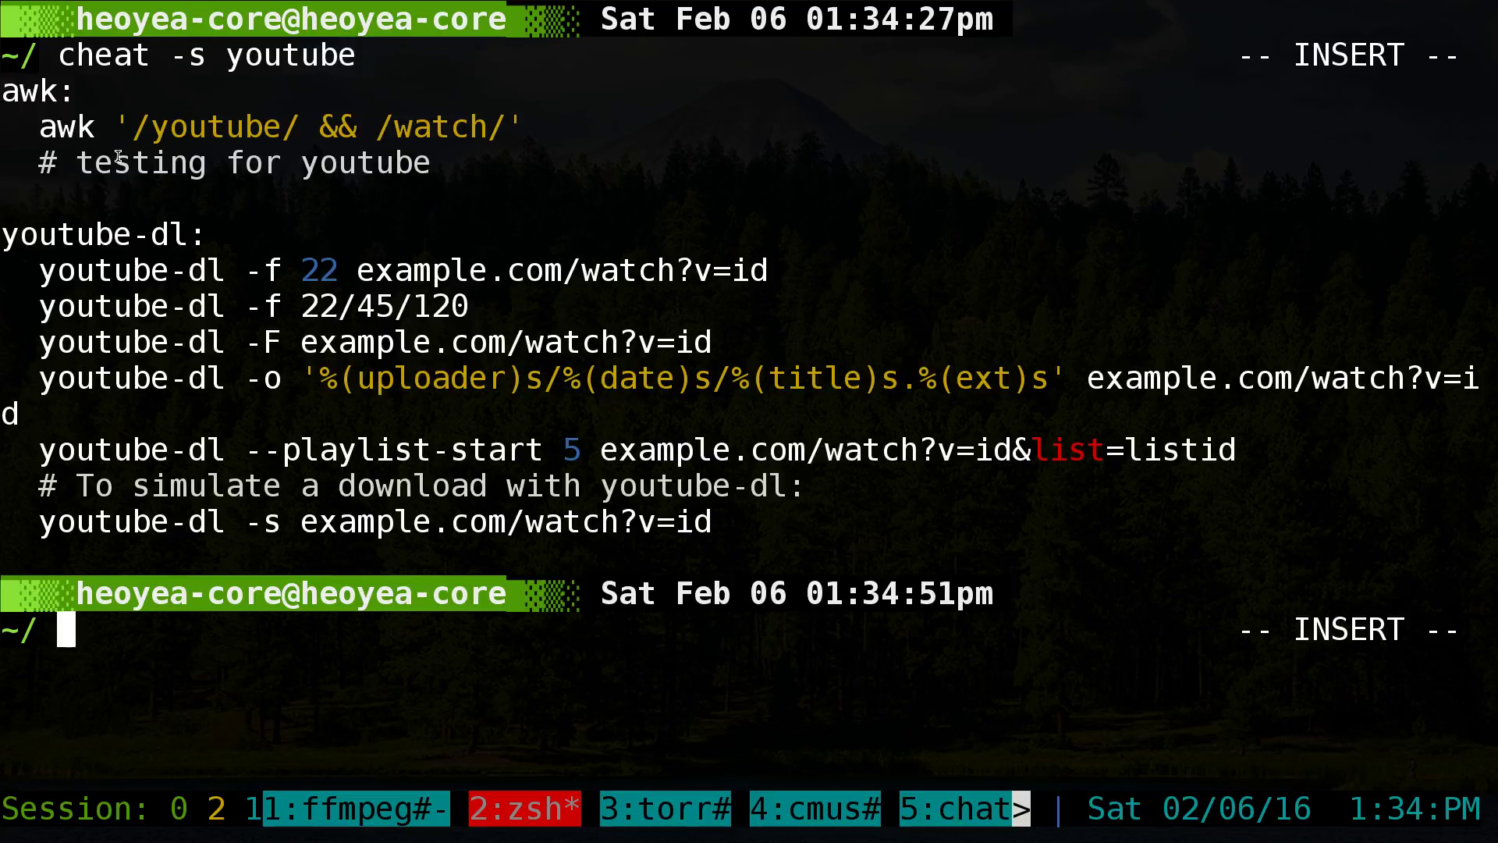
drag(37, 153, 430, 157)
drag(76, 172, 443, 172)
drag(59, 93, 7, 100)
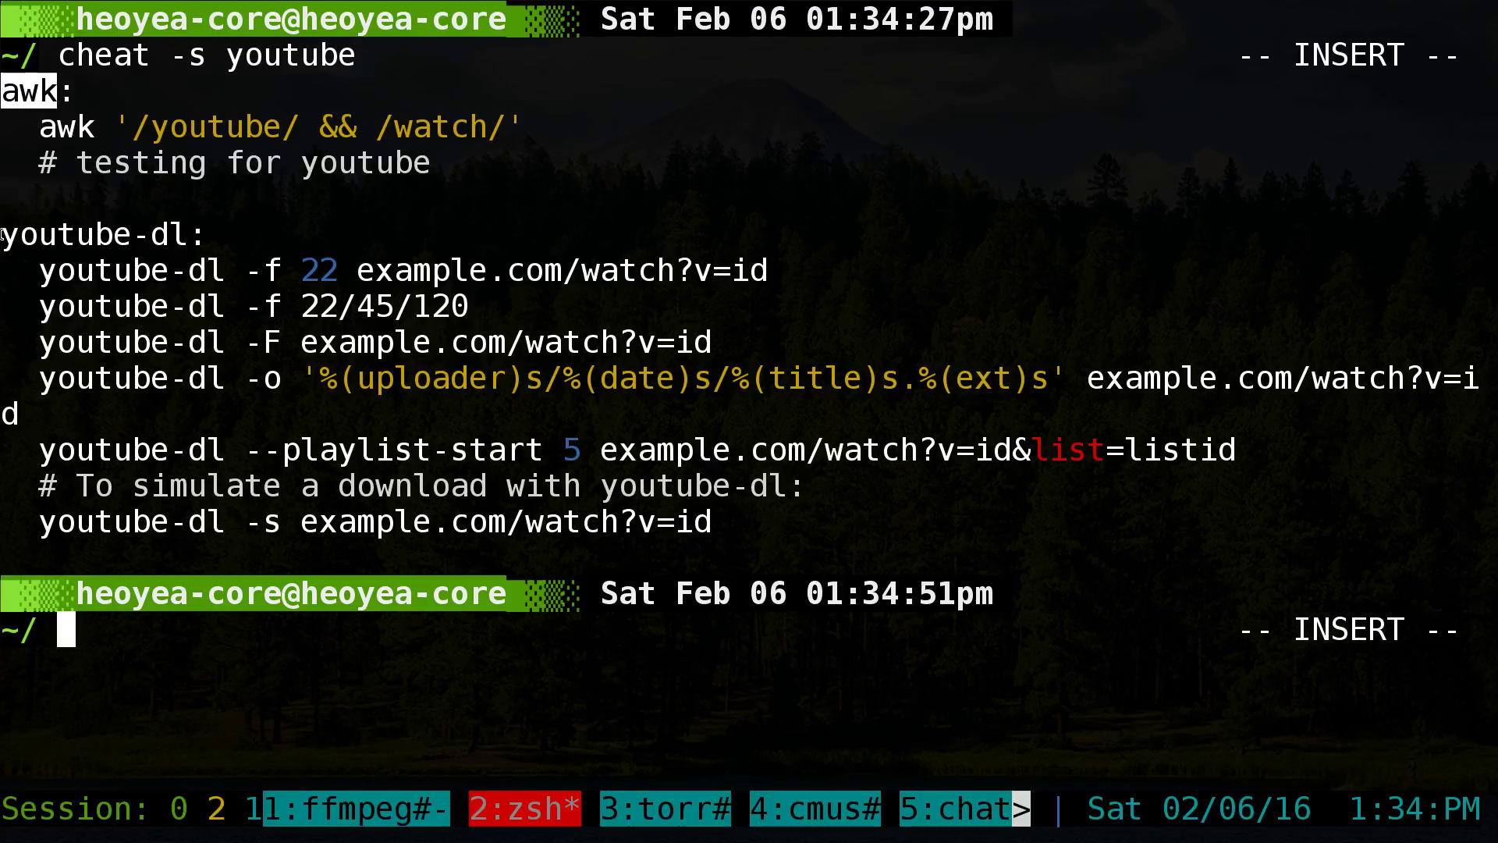
double_click(188, 234)
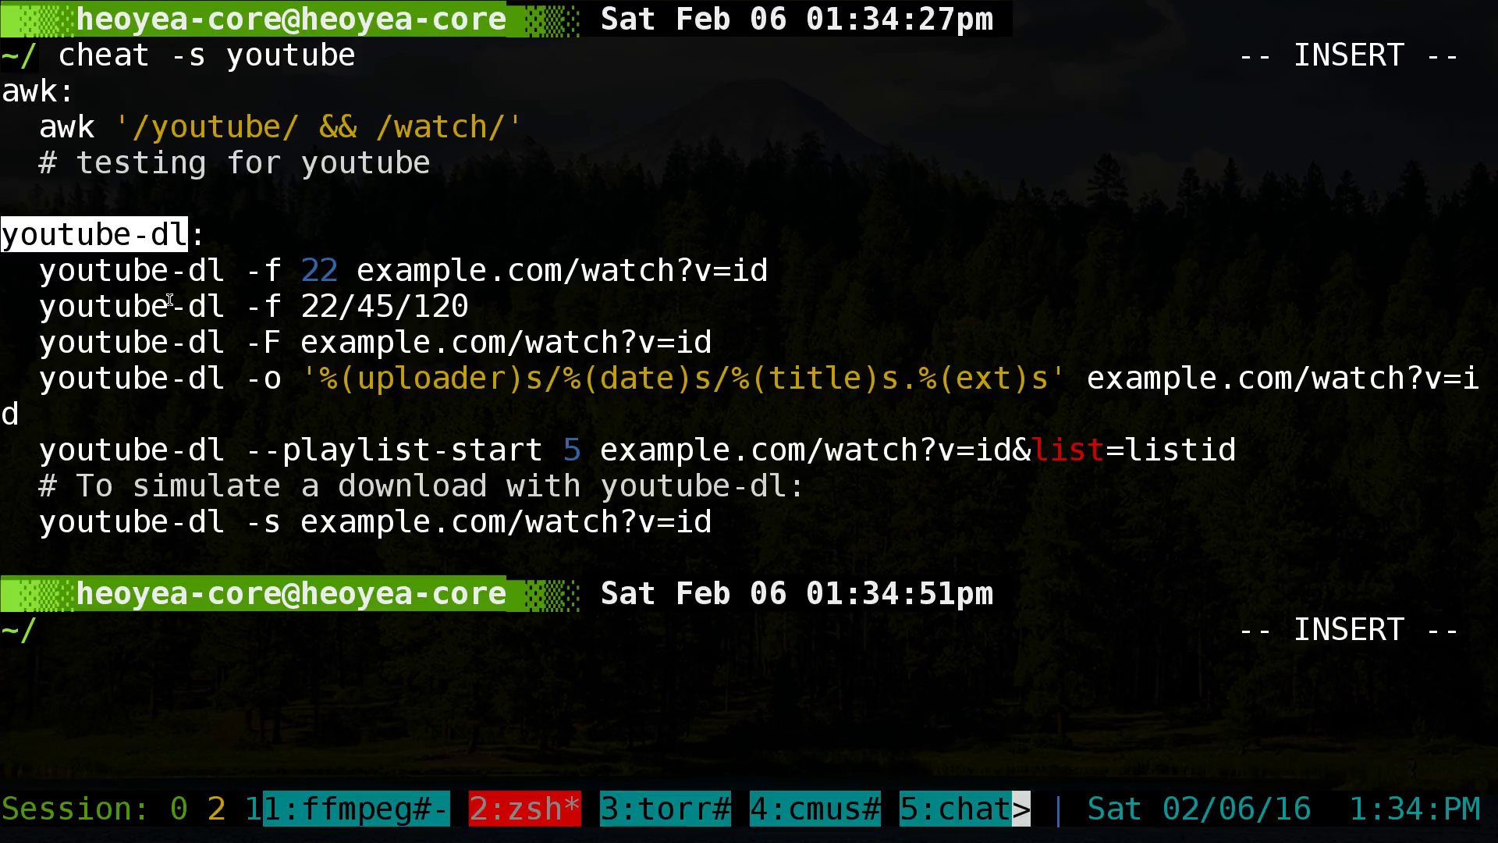
click(286, 479)
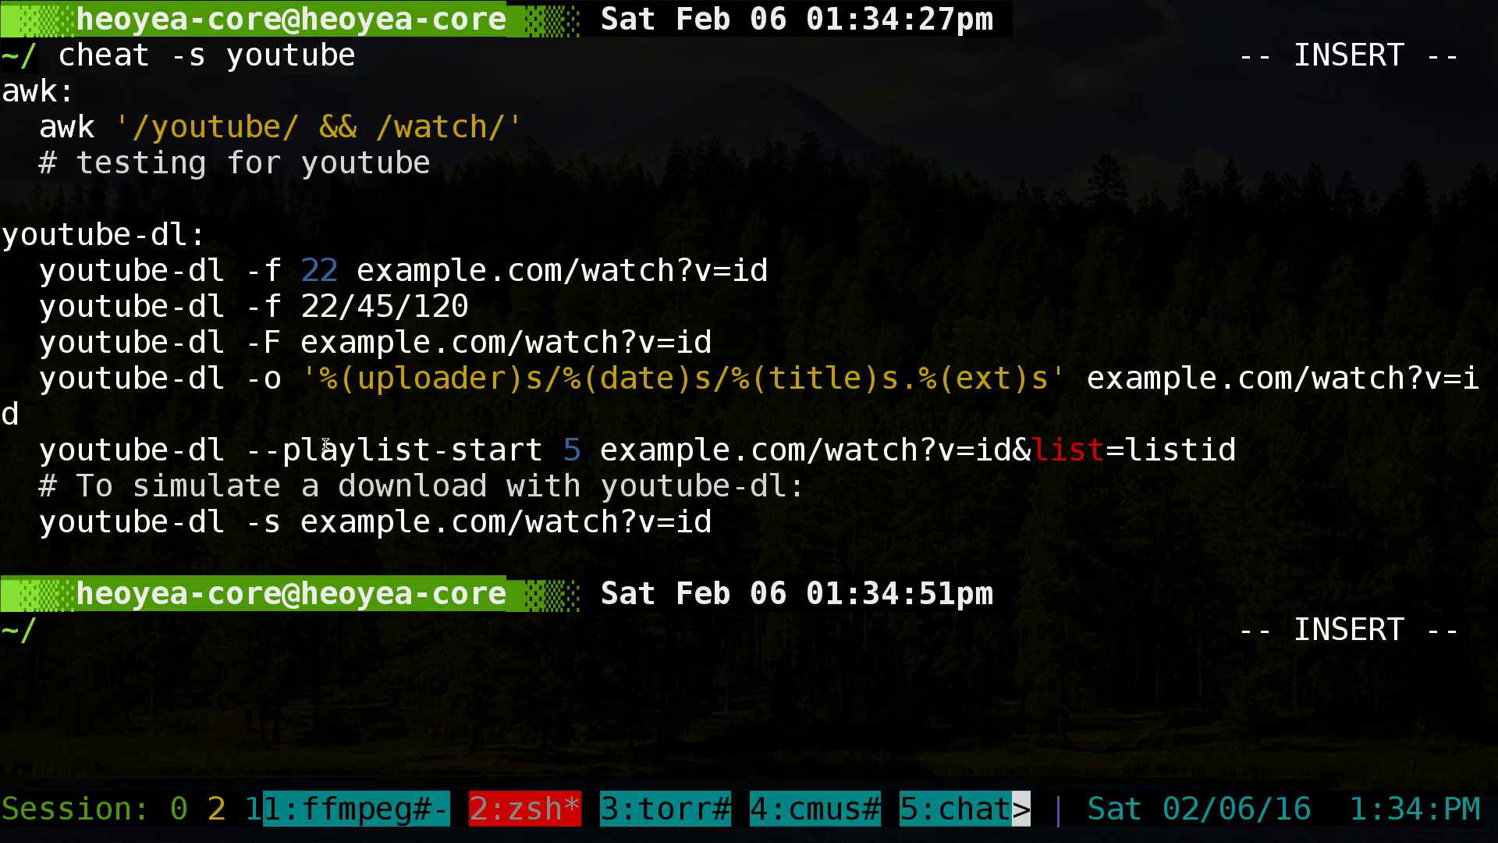
key(ctrl+l)
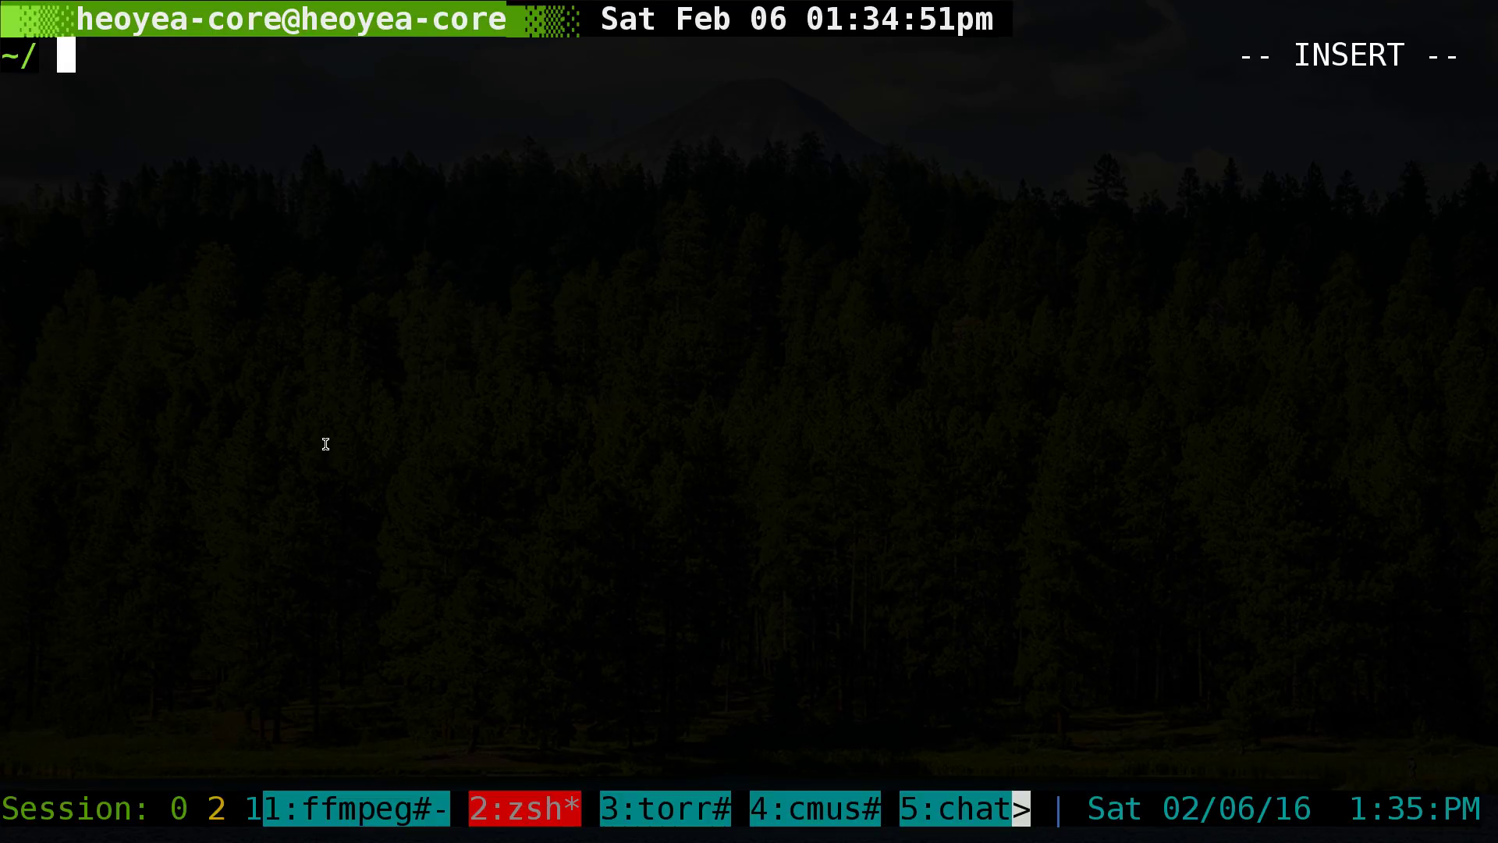
Step: Search all sheets for integer and highlight the matched word and its comment line
text(cheat -s youtube)
key(BackSpace)
key(BackSpace)
key(BackSpace)
key(BackSpace)
key(BackSpace)
key(BackSpace)
key(BackSpace)
text(integer)
key(Return)
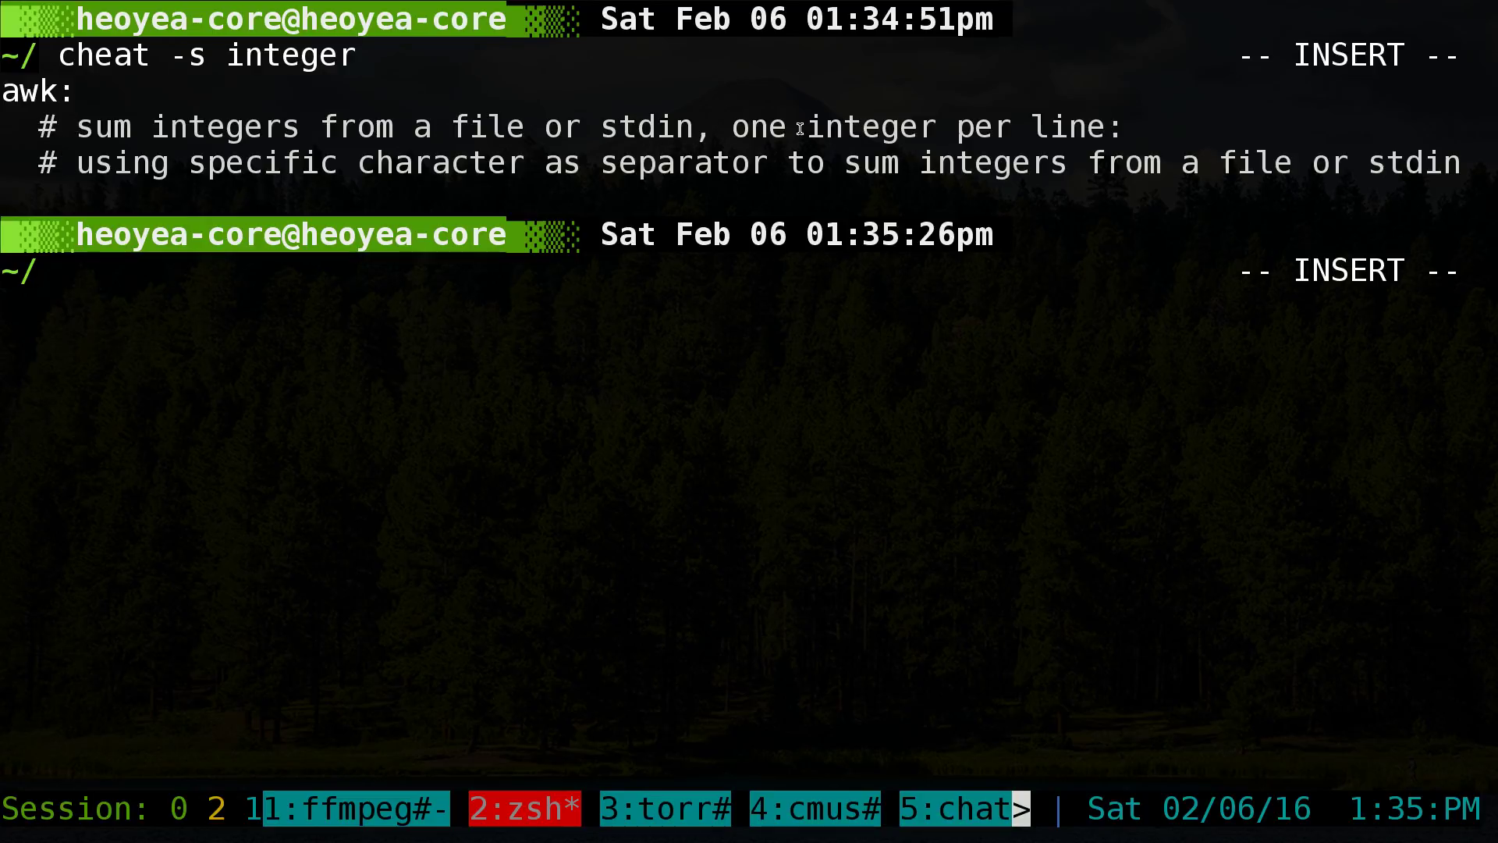
drag(808, 126, 925, 131)
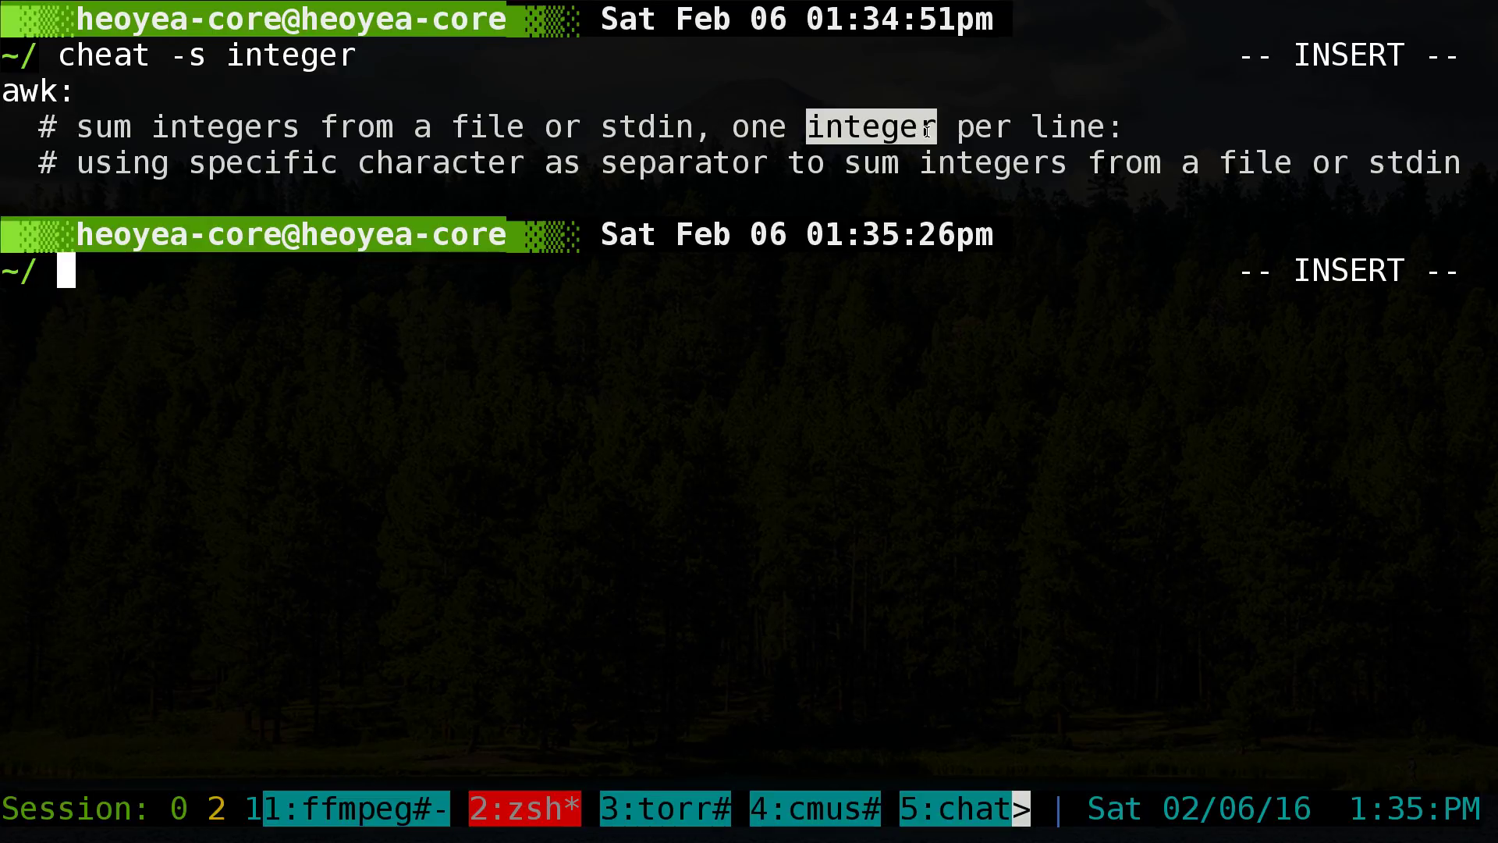
click(925, 131)
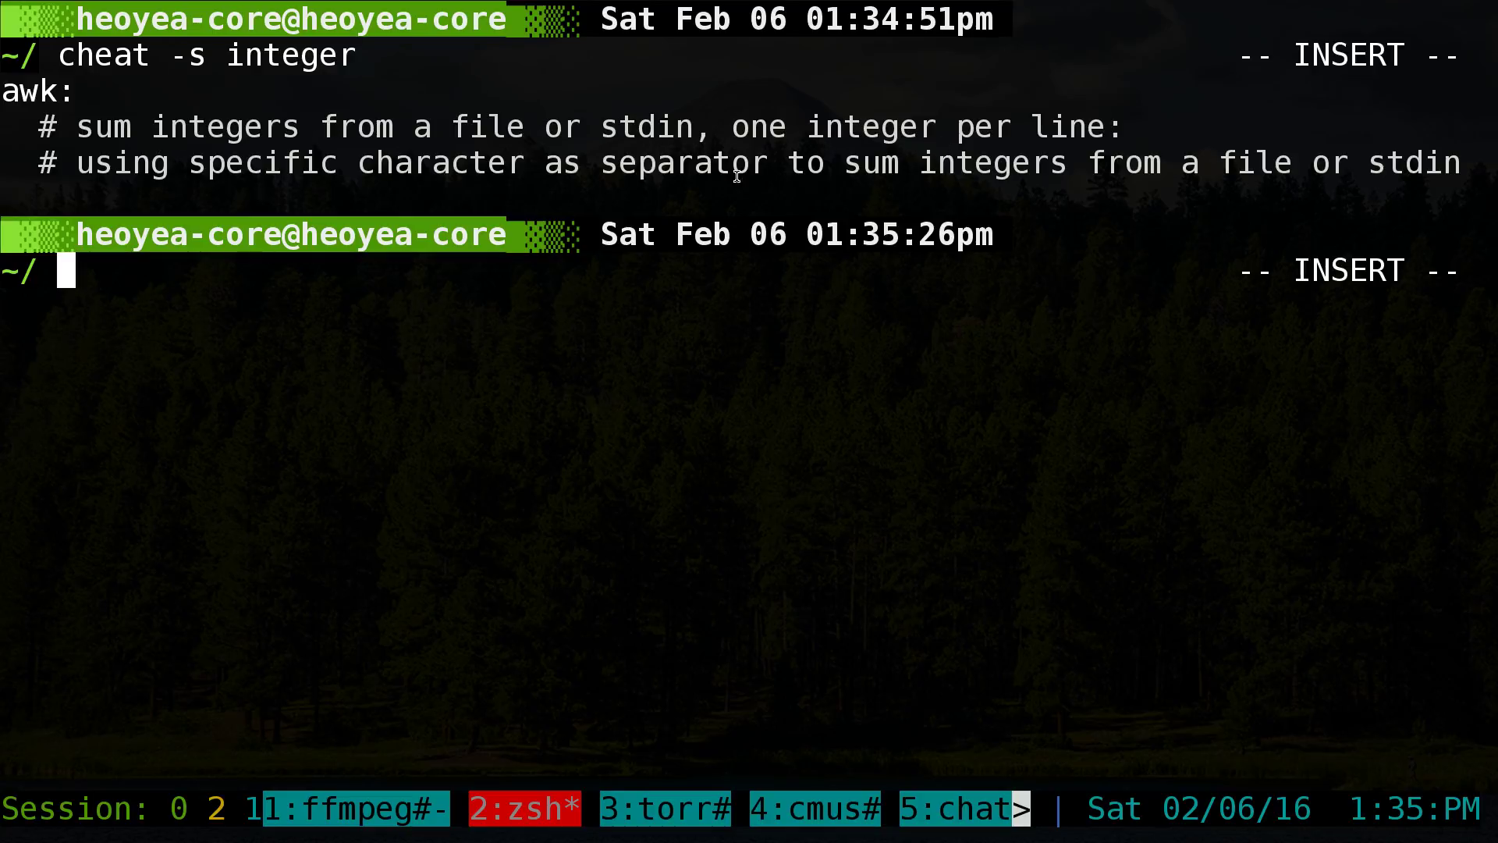
drag(36, 125, 1101, 120)
Step: Show the awk sheet by pasting 'awk' from the results onto the recalled command
key(Up)
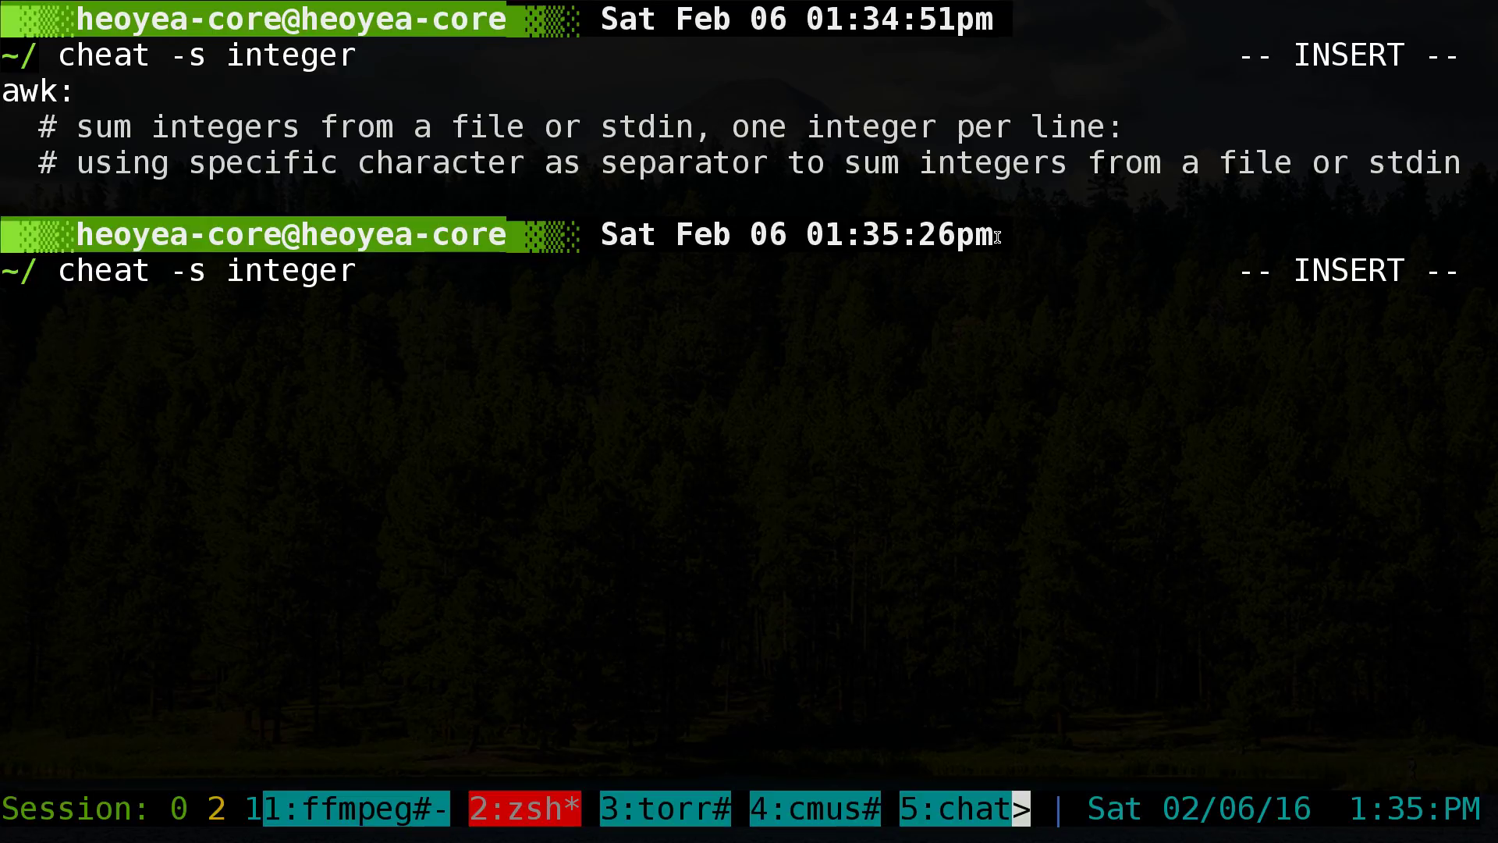
key(BackSpace)
key(BackSpace)
key(BackSpace)
key(BackSpace)
key(BackSpace)
key(BackSpace)
key(BackSpace)
key(BackSpace)
key(BackSpace)
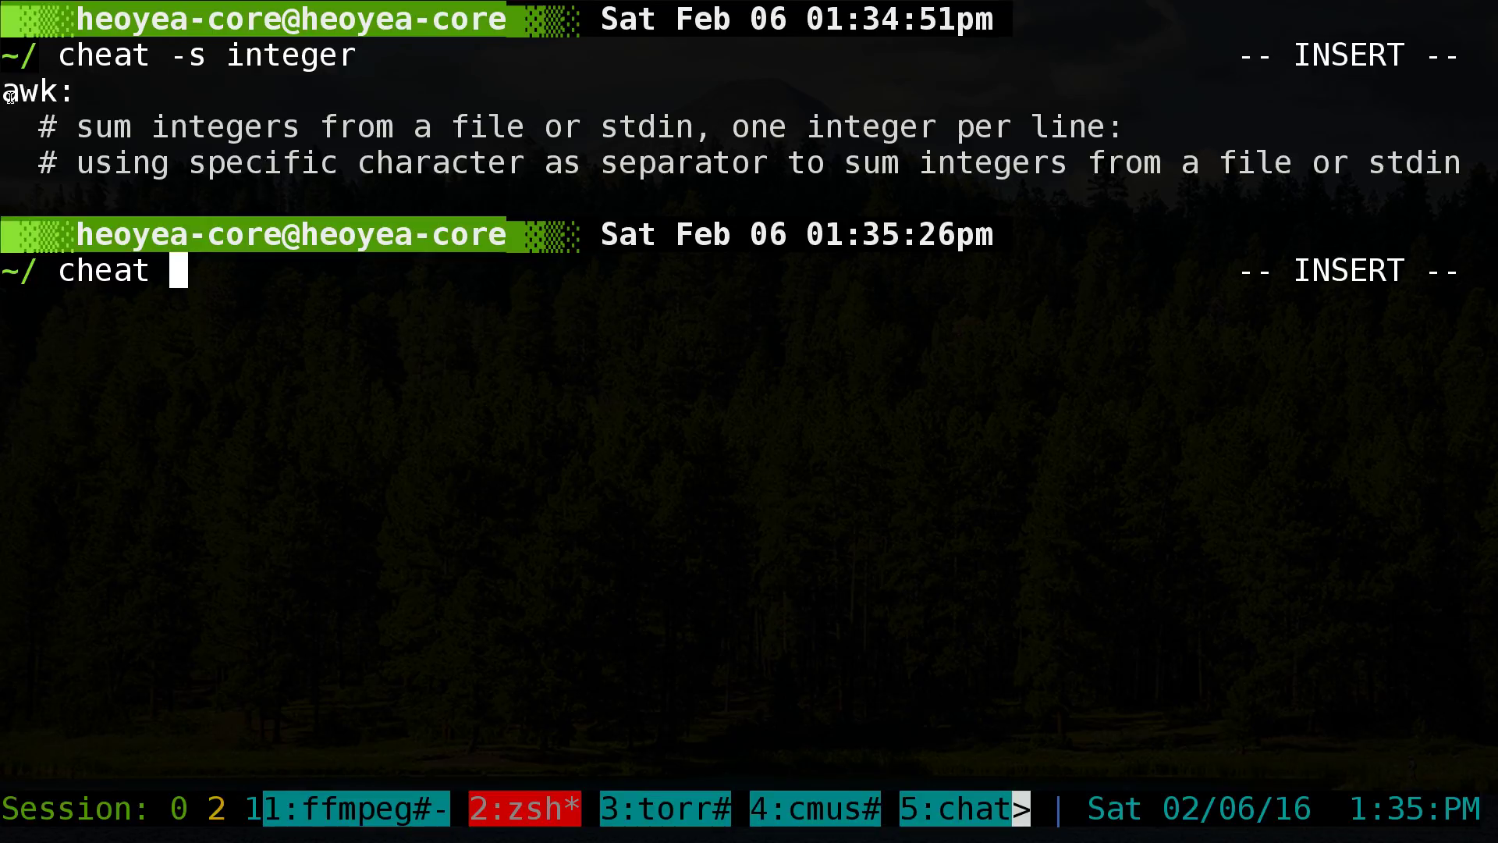
drag(244, 56, 338, 57)
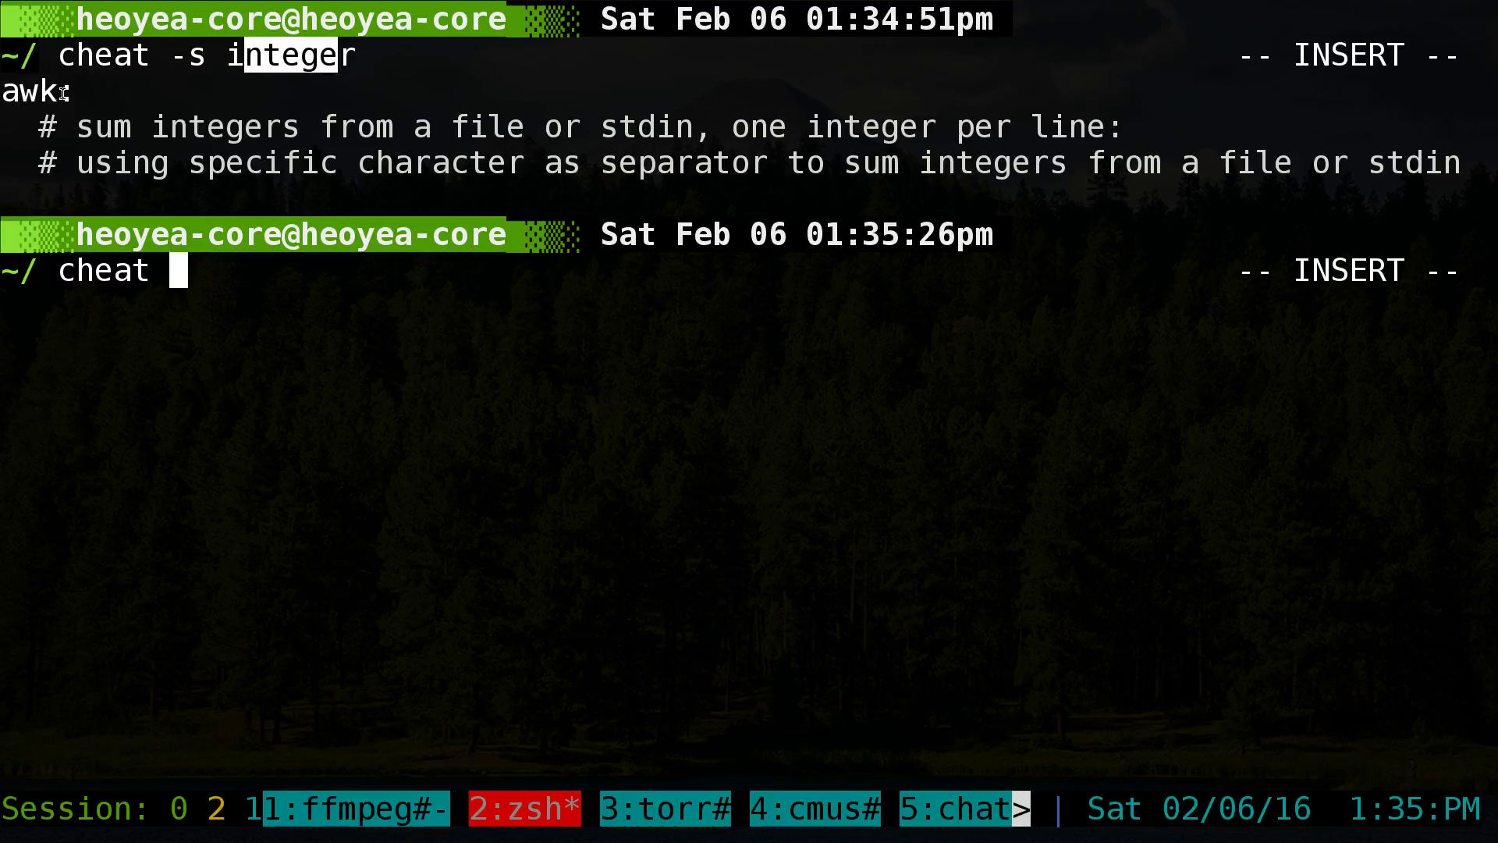
drag(63, 94, 16, 94)
middle_click(219, 283)
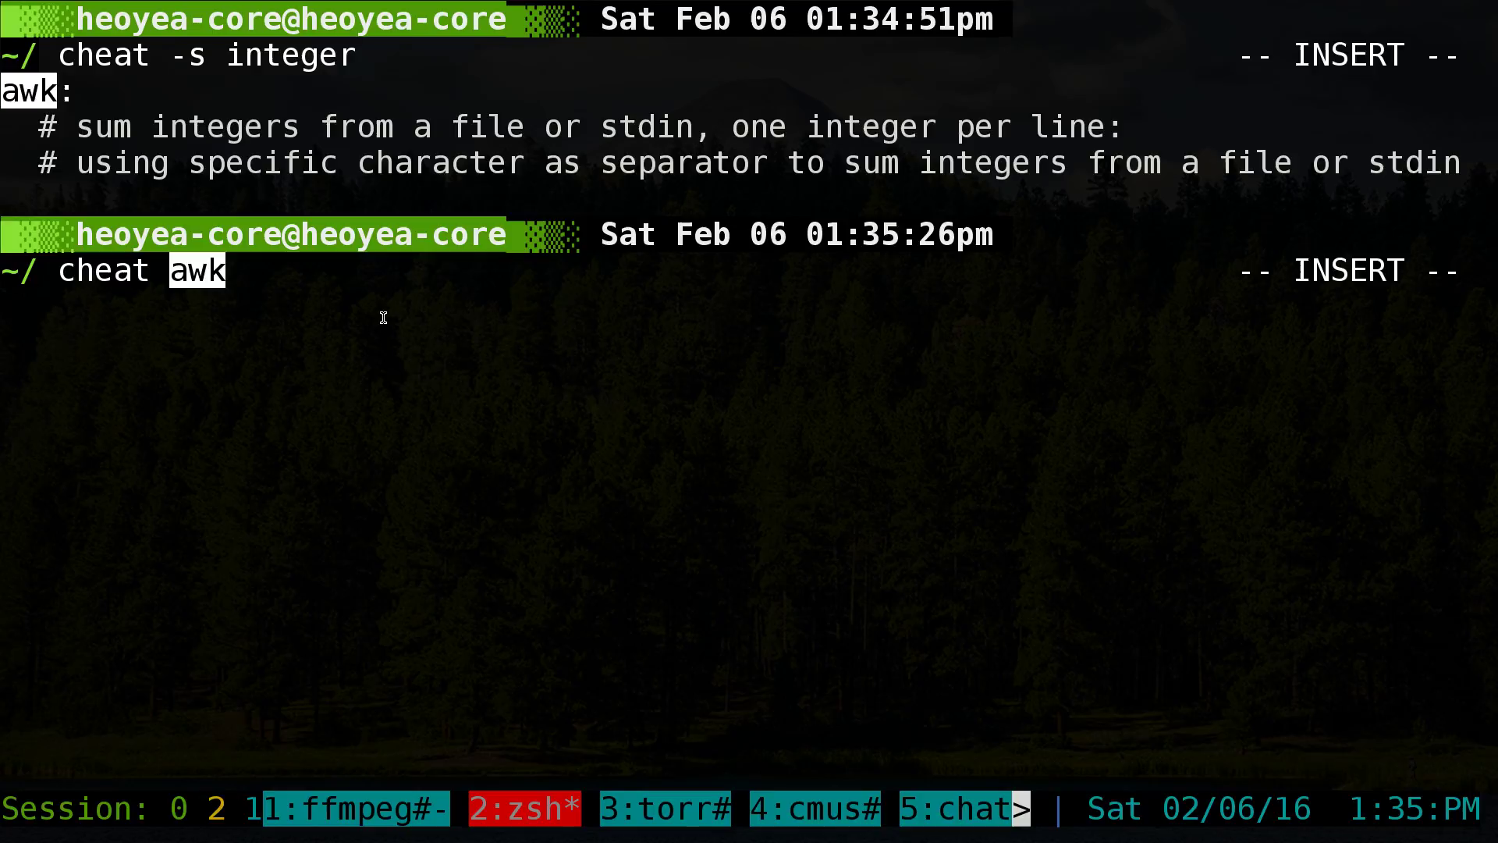
key(Return)
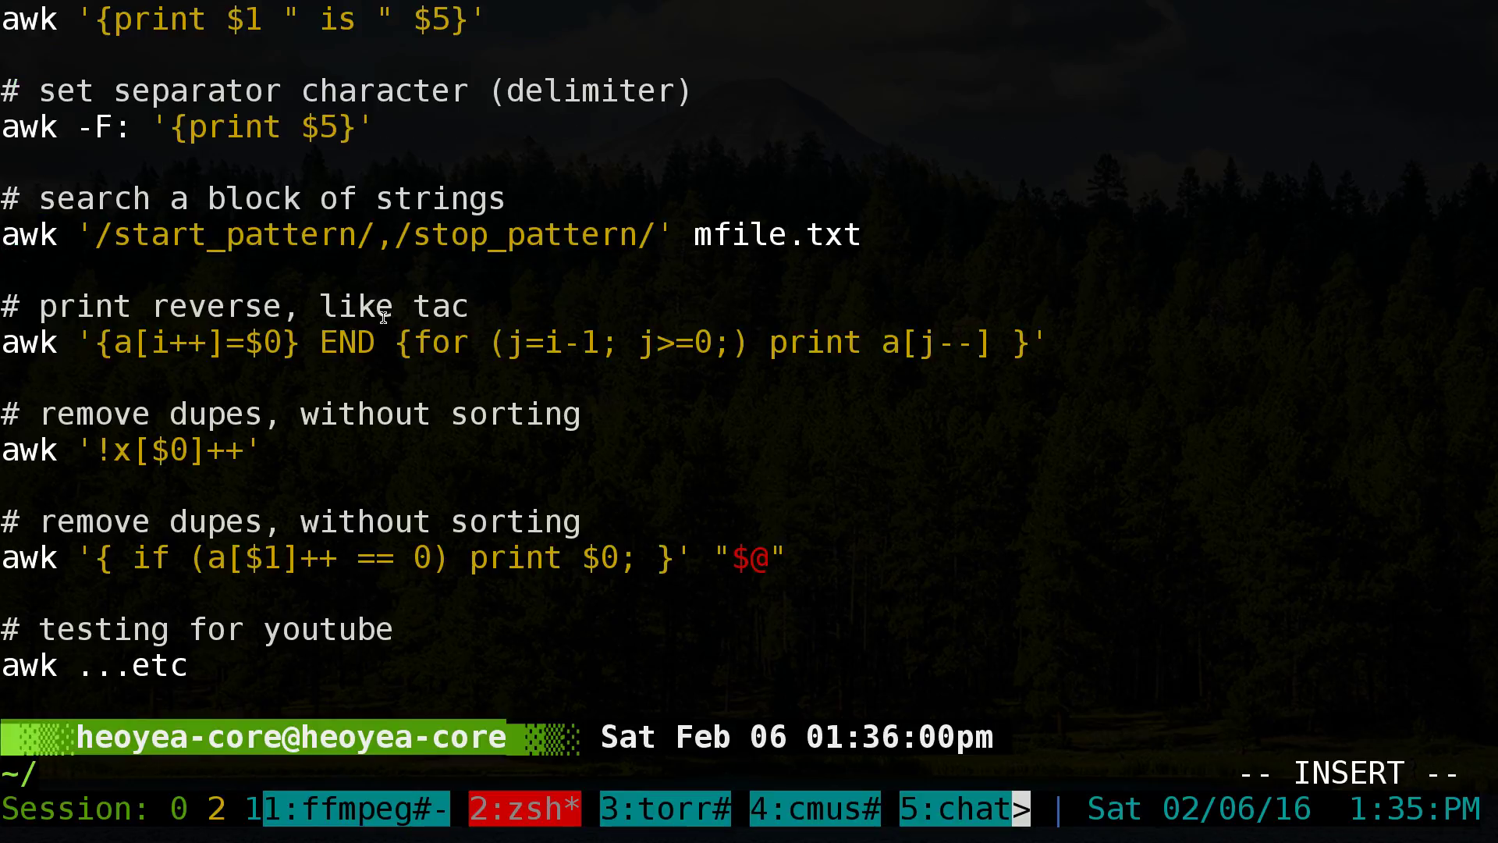
Step: Clear the screen and recall the command back to 'cheat -s'
key(ctrl+l)
key(Up)
key(Up)
key(BackSpace)
key(BackSpace)
key(BackSpace)
key(BackSpace)
key(BackSpace)
key(BackSpace)
key(BackSpace)
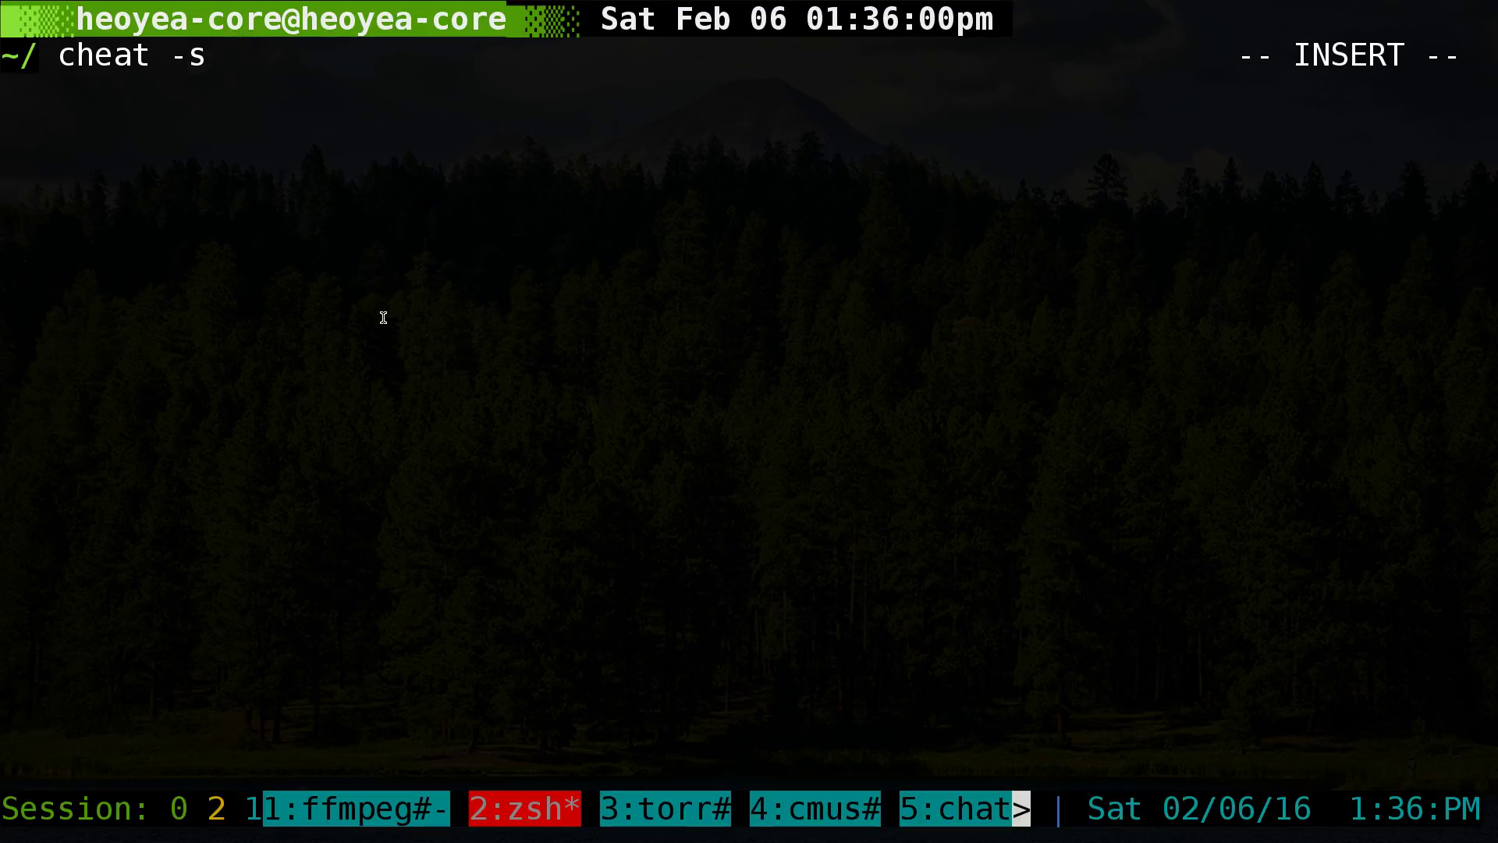
Step: Search all sheets for name, browse the output in tmux copy mode, and select aptitude
text(name)
key(Return)
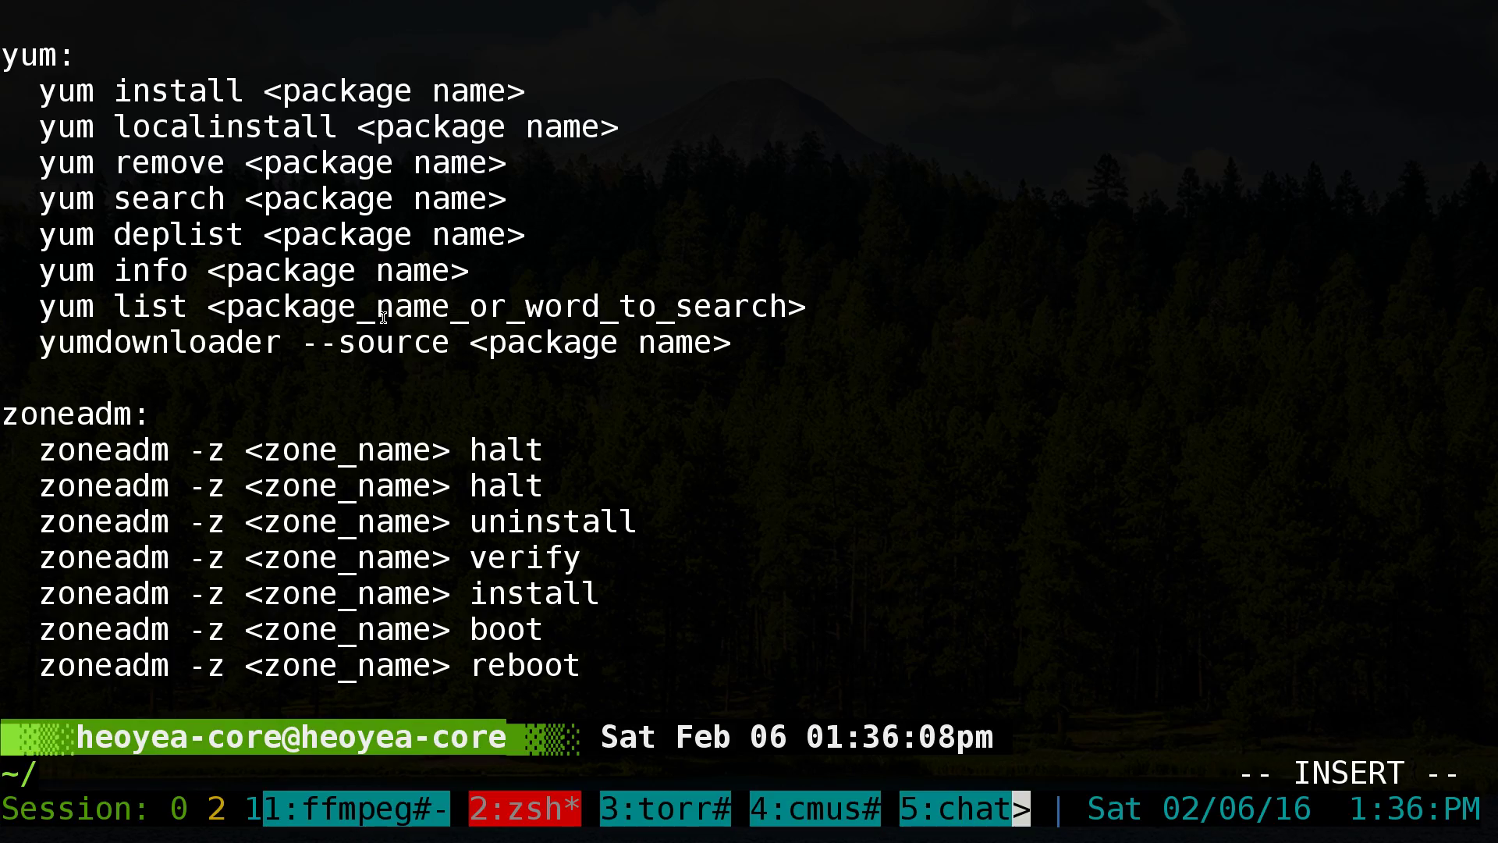
key(ctrl+b)
key(bracketleft)
key(g)
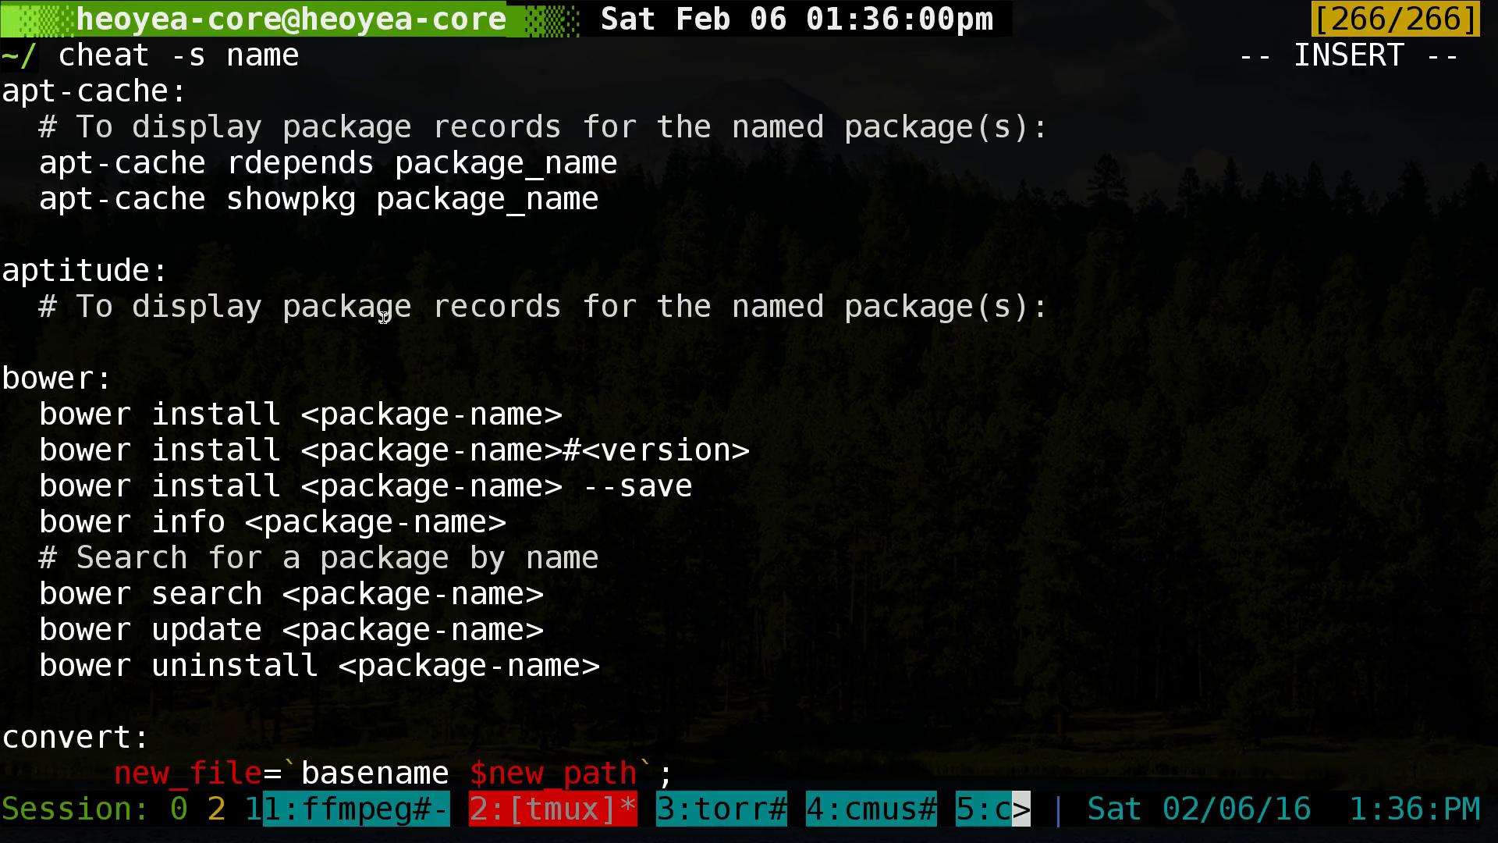
key(j)
key(j)
key(space)
key(e)
key(e)
drag(3, 276, 156, 290)
Step: Move through the results and select the aptitude entry's comment text
key(j)
key(j)
key(j)
key(j)
key(j)
key(j)
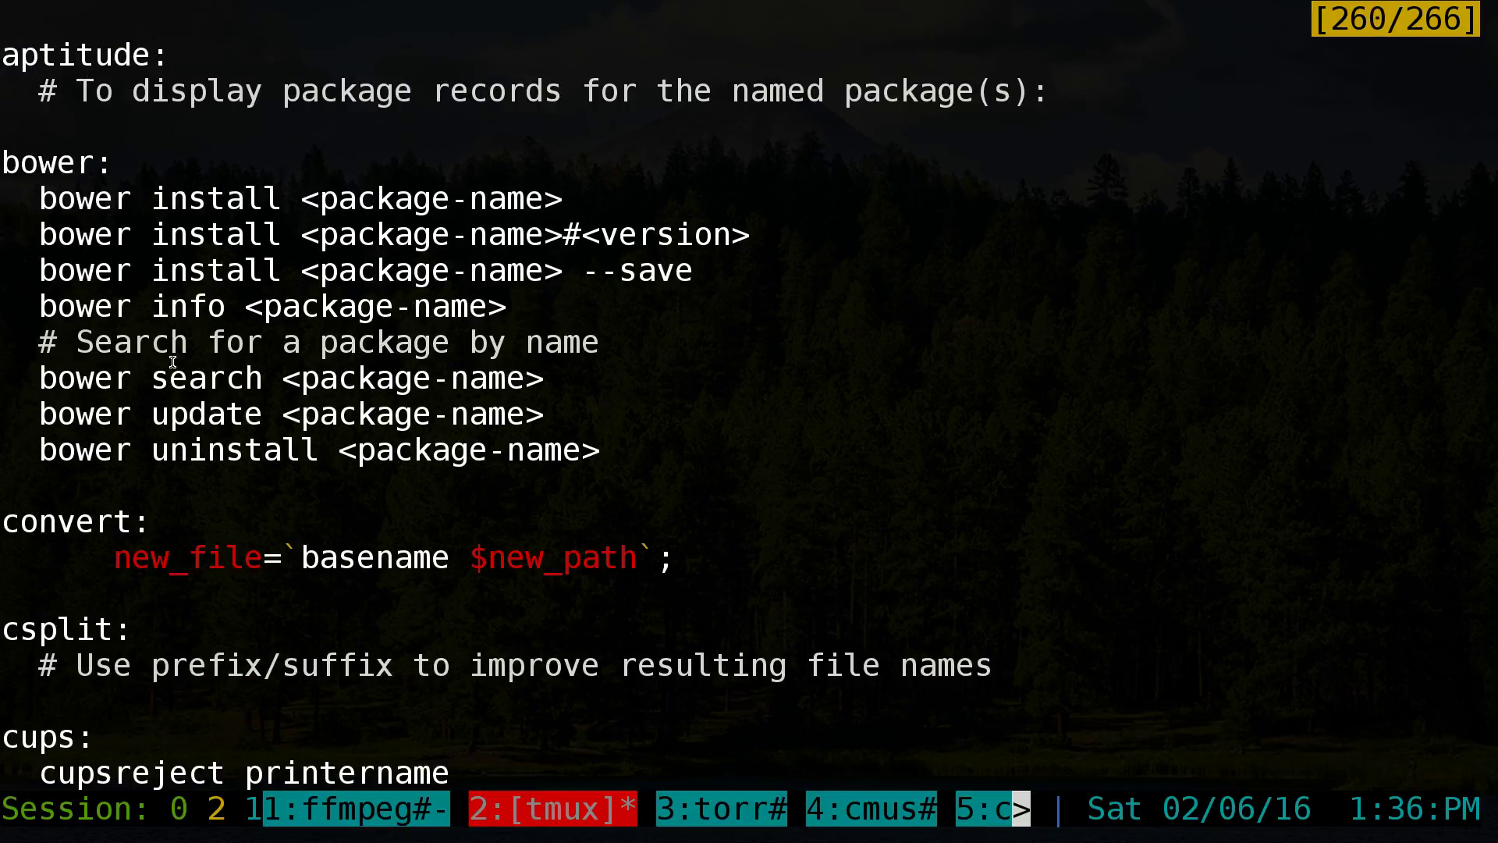
key(j)
key(j)
key(j)
key(k)
key(k)
key(k)
key(g)
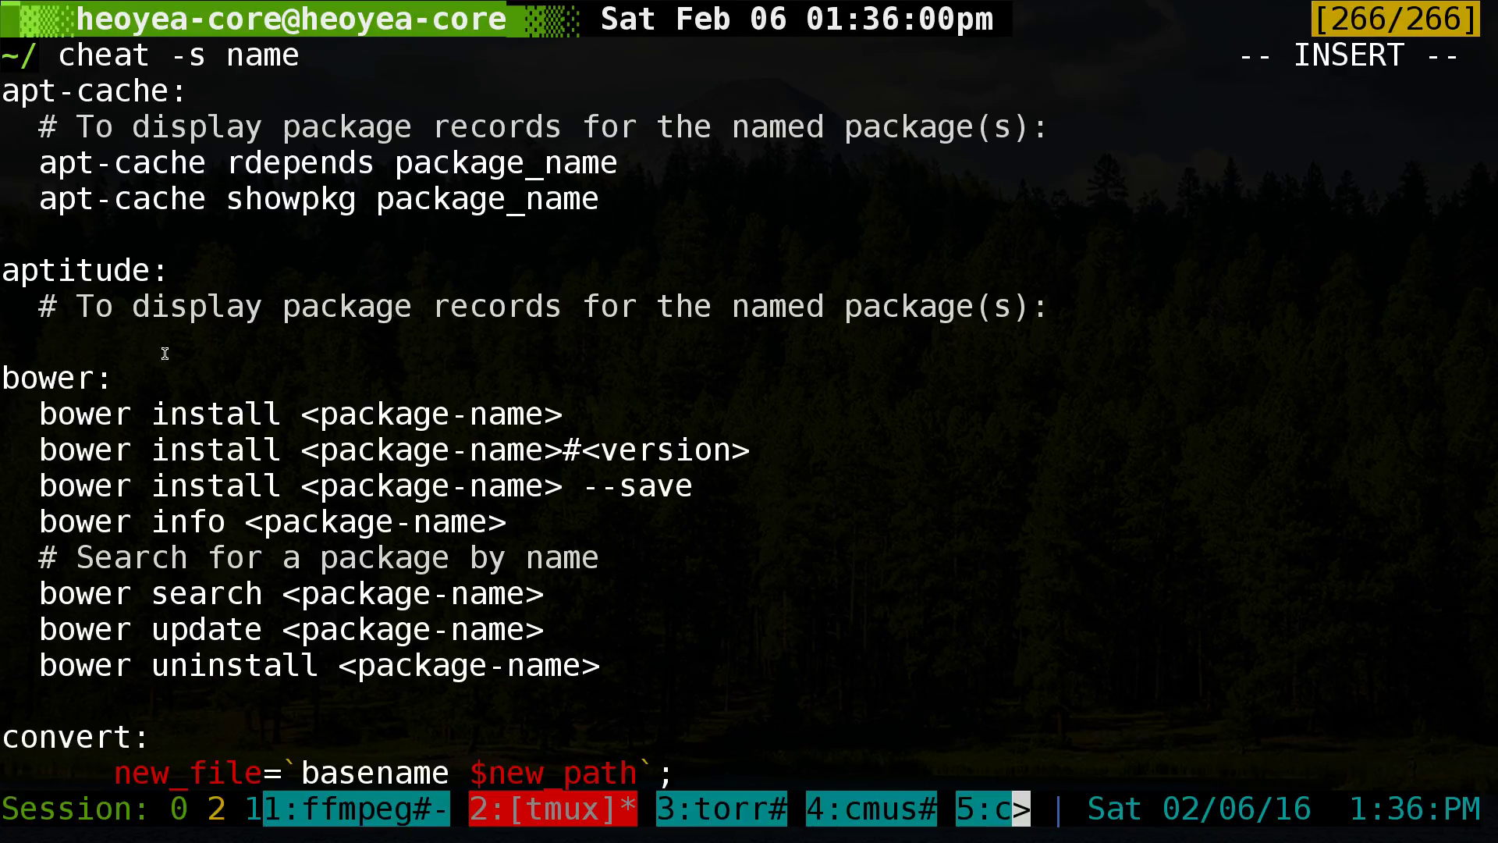
drag(15, 279, 149, 264)
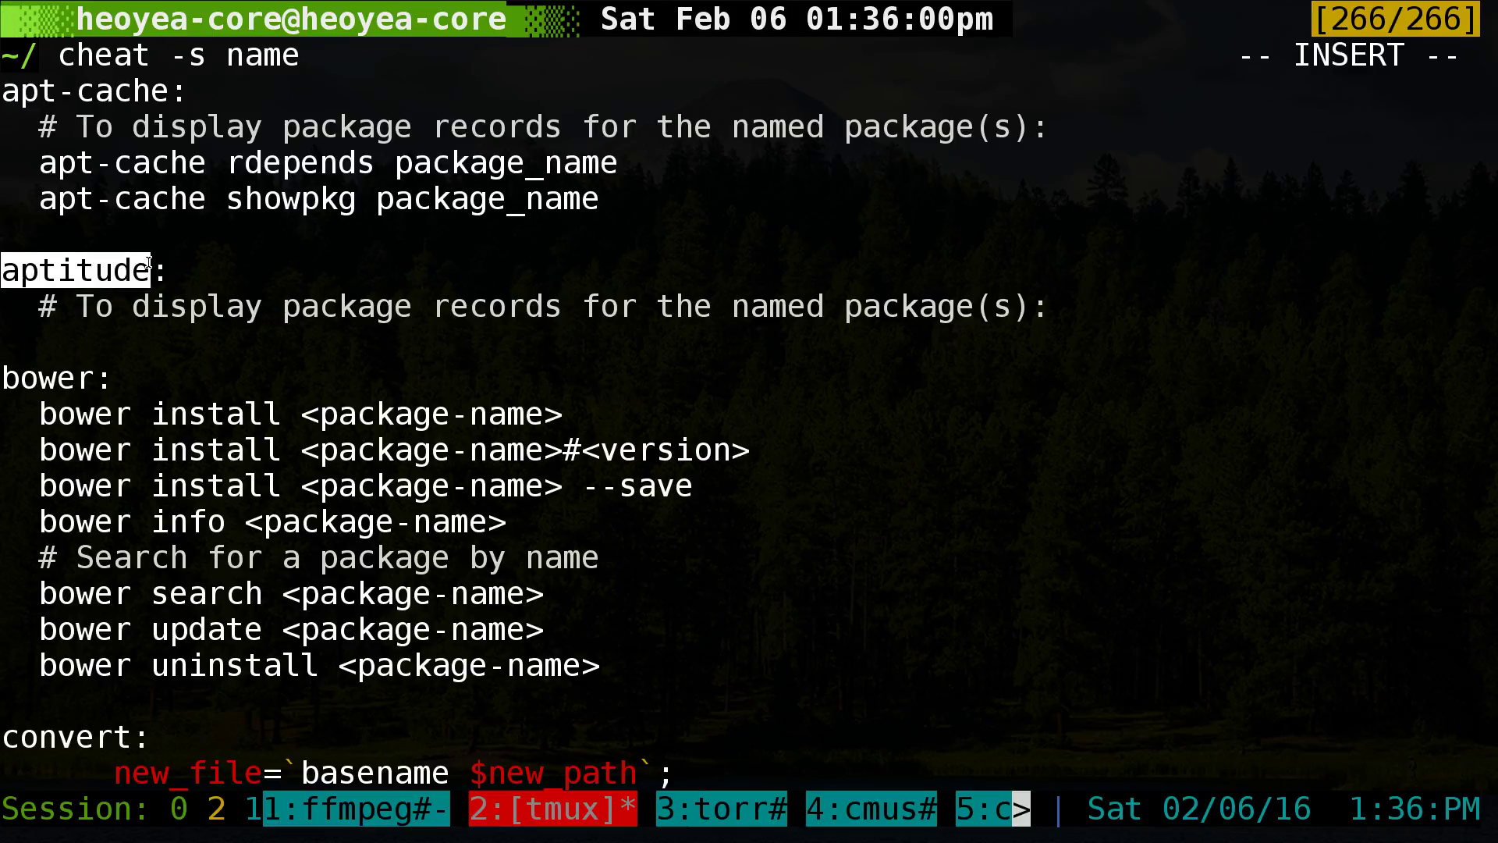
drag(95, 308, 1024, 302)
drag(134, 337, 750, 337)
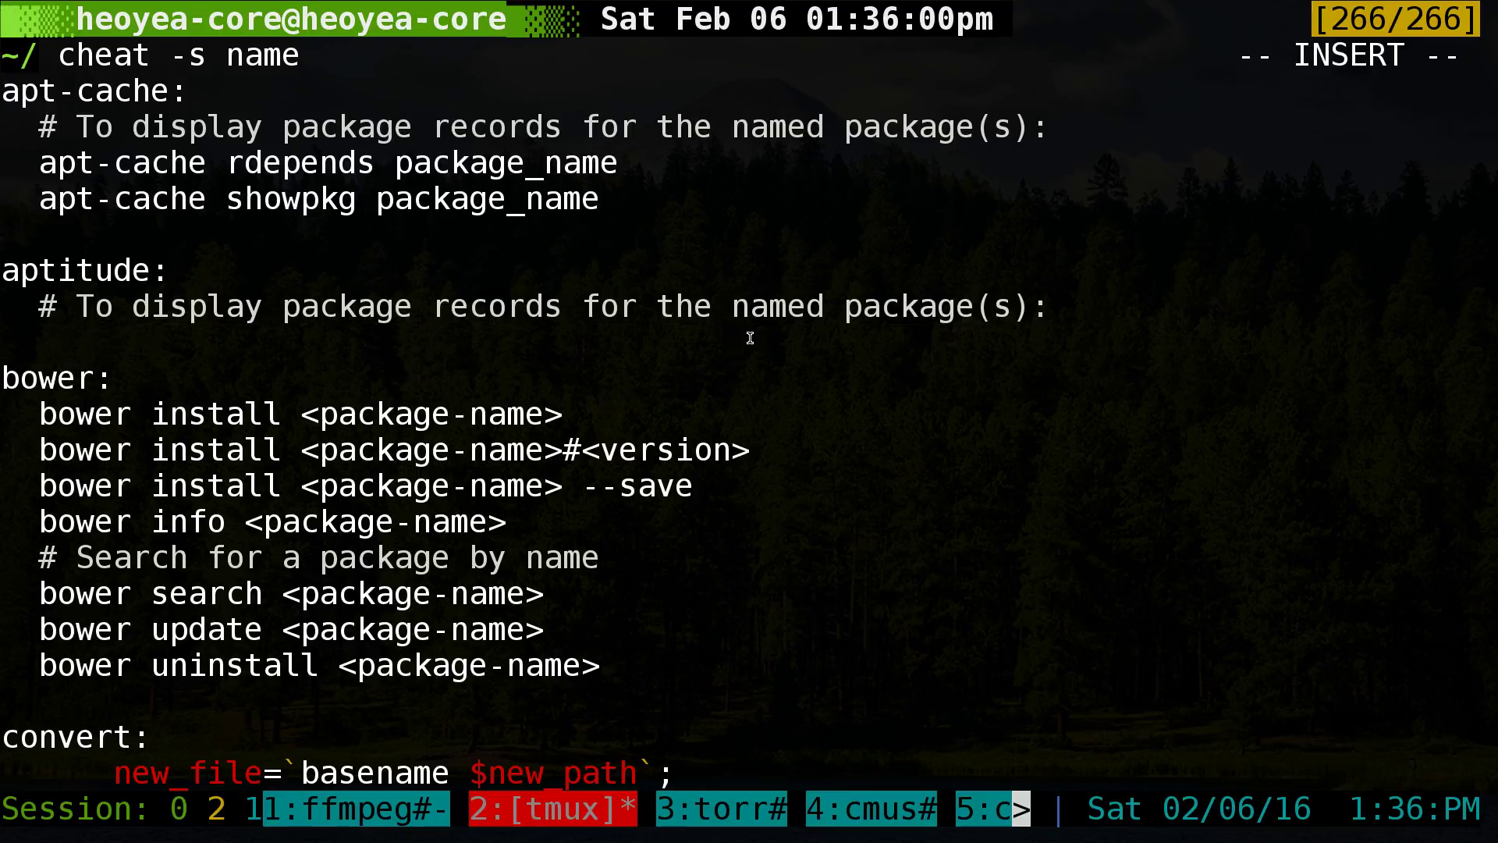
Step: Scroll to select the csplit and date entries, exit copy mode, and clear the screen
scroll(697, 358, down, 4)
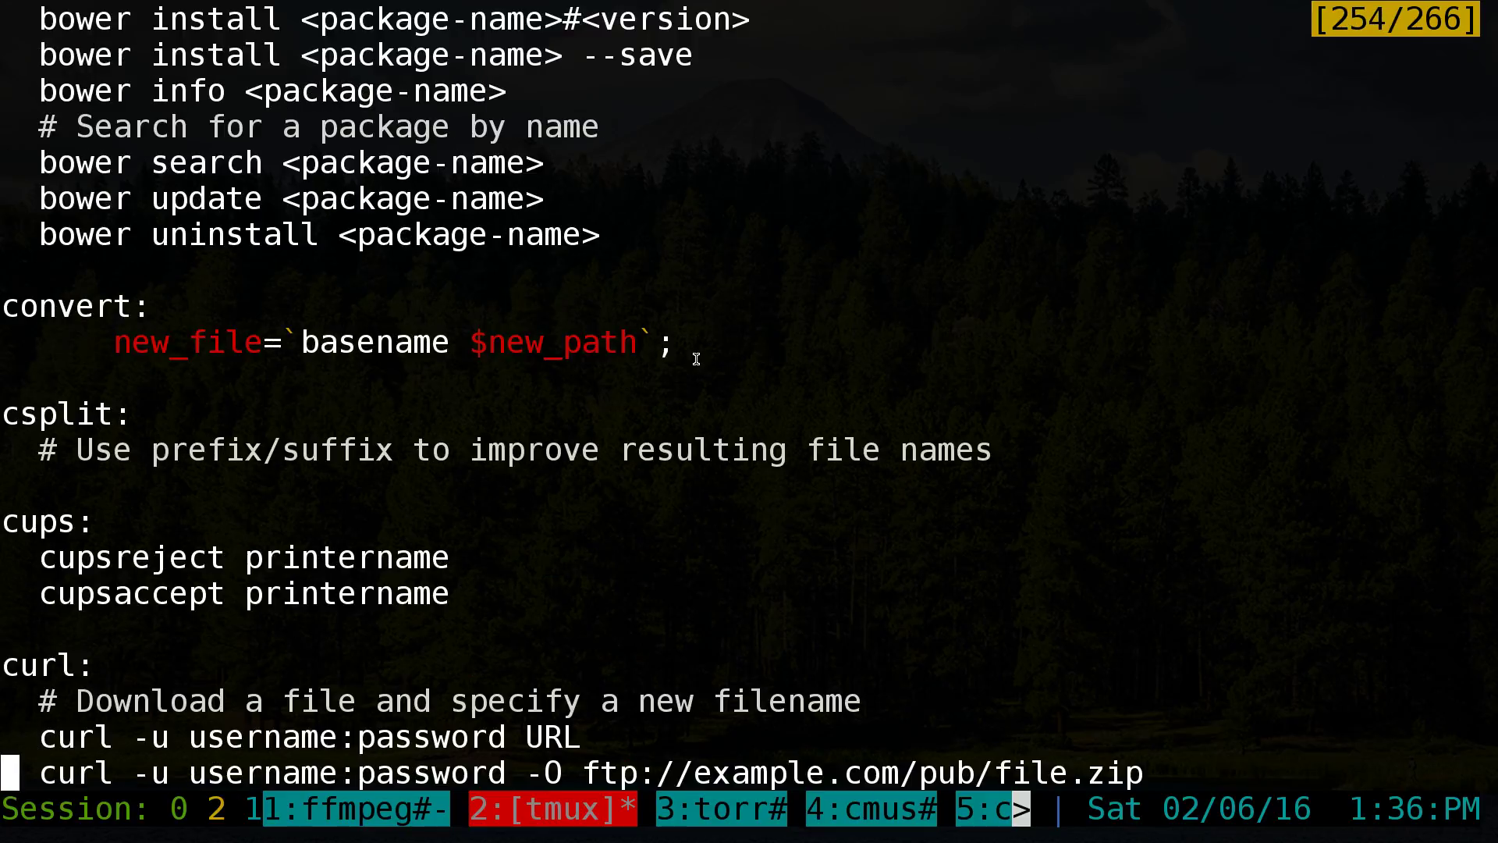
scroll(694, 353, down, 1)
drag(8, 311, 967, 352)
triple_click(103, 372)
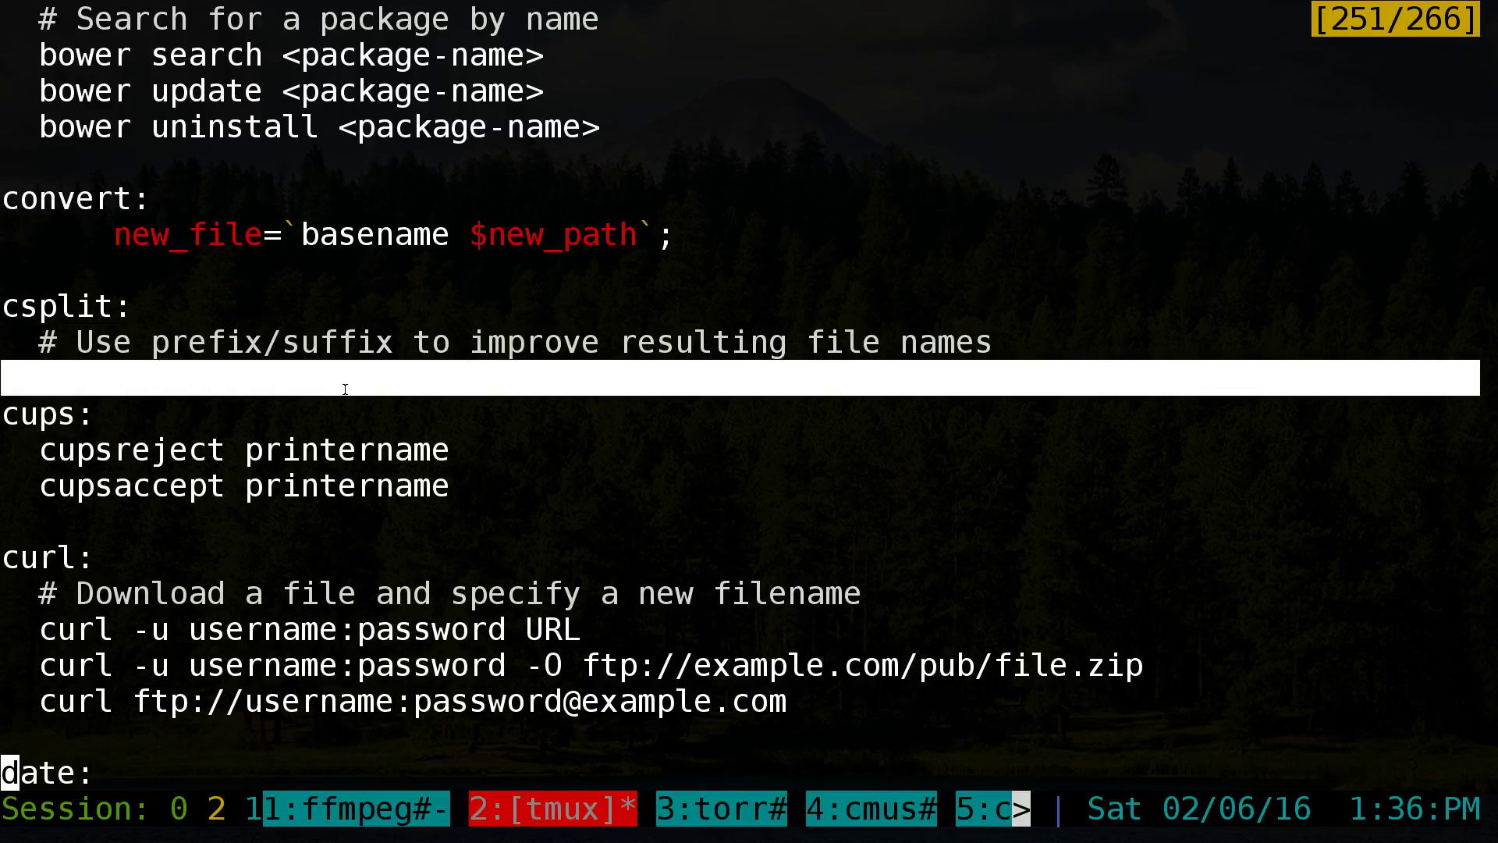
drag(117, 306, 3, 310)
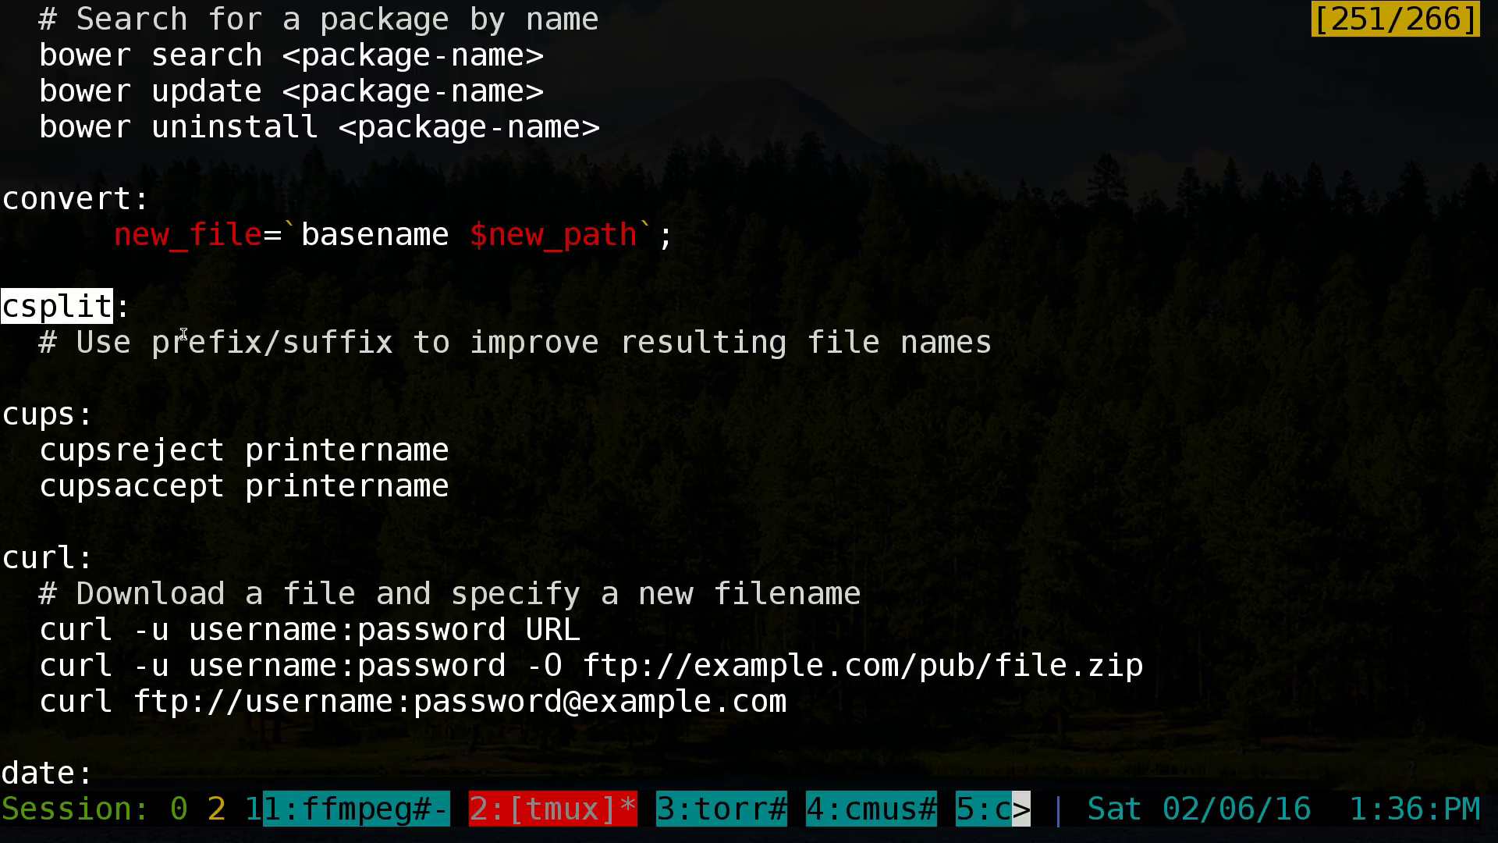
scroll(330, 334, down, 4)
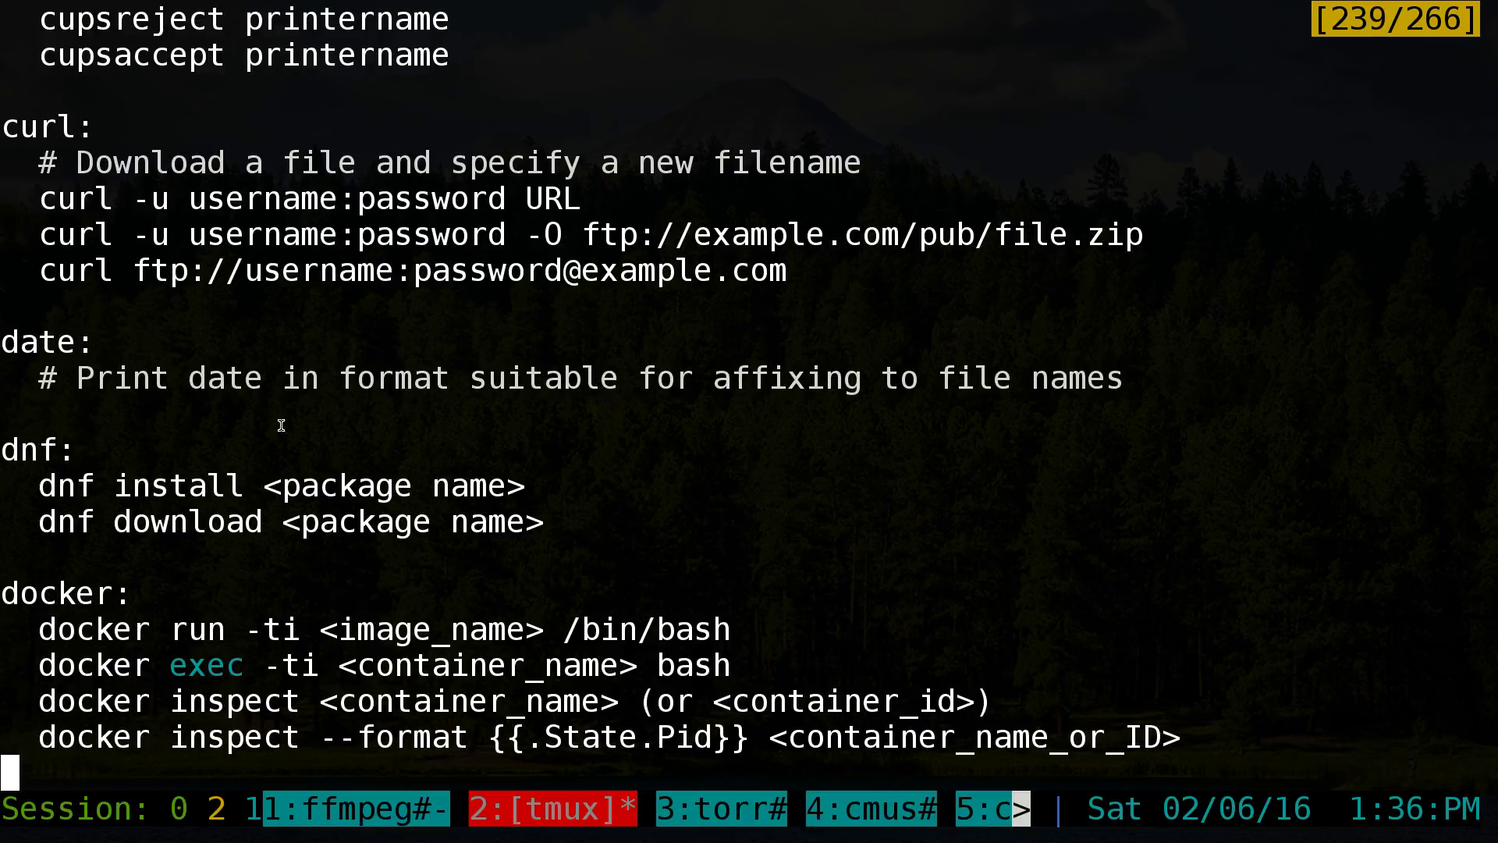
drag(68, 340, 1118, 360)
double_click(425, 407)
key(q)
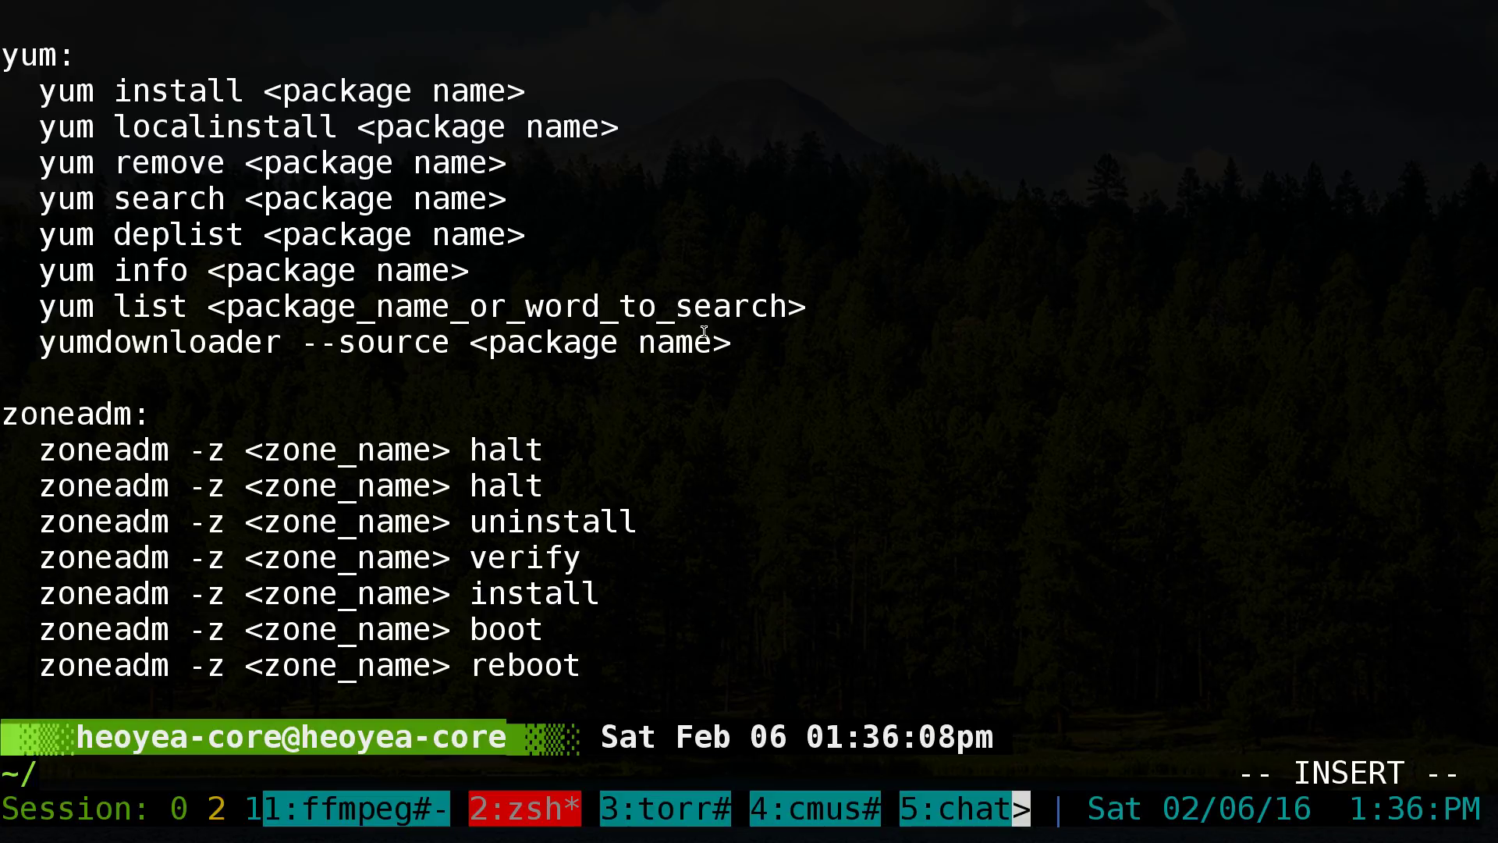
key(ctrl+l)
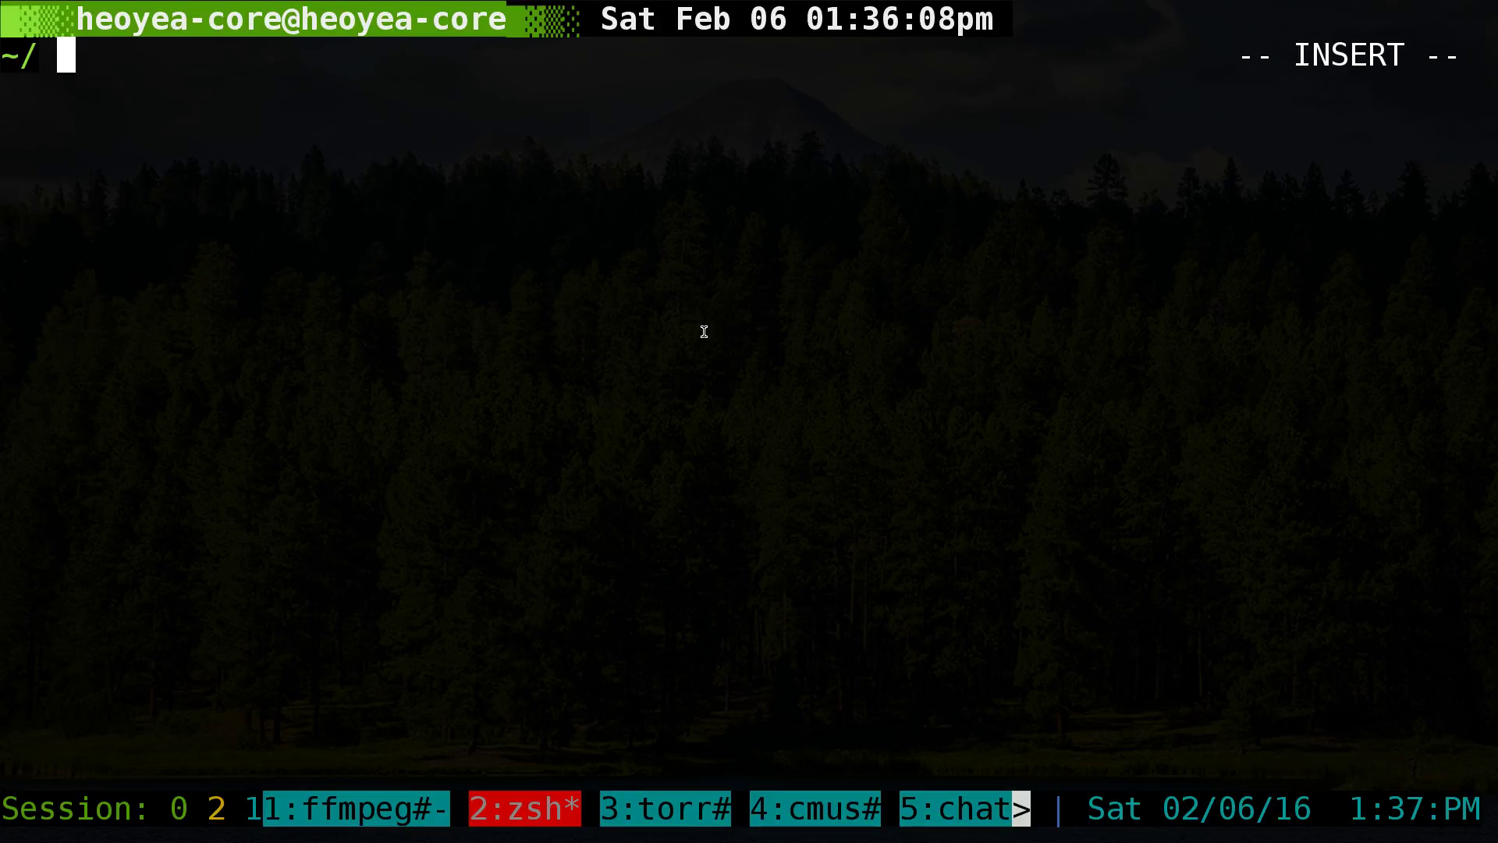
Step: Open ~/.zshrc with cfg-zshrc and highlight the cheat completion block, lines 329–332
text(c-z)
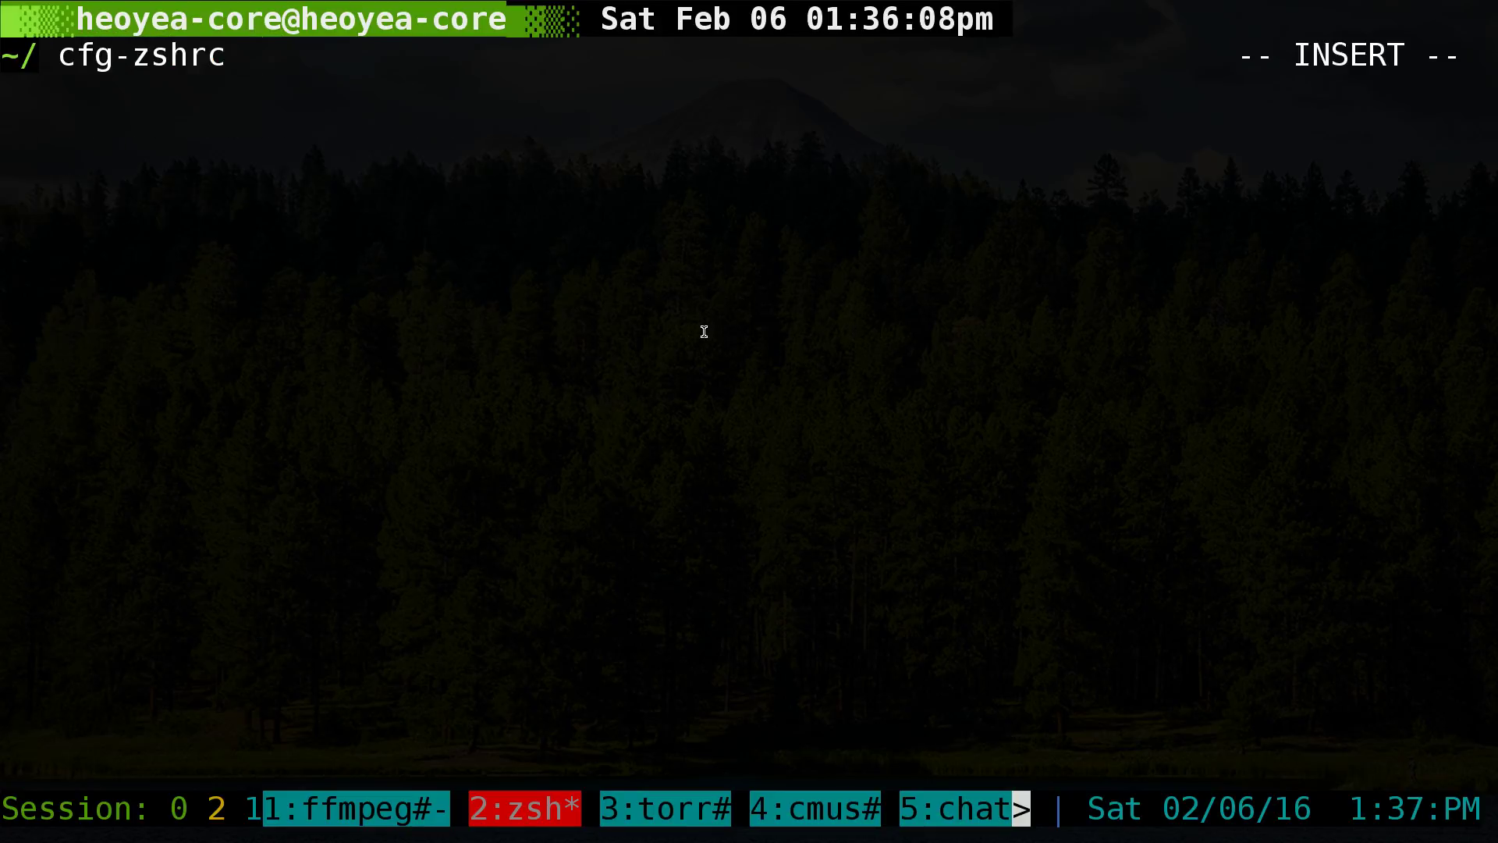
key(k)
key(k)
key(k)
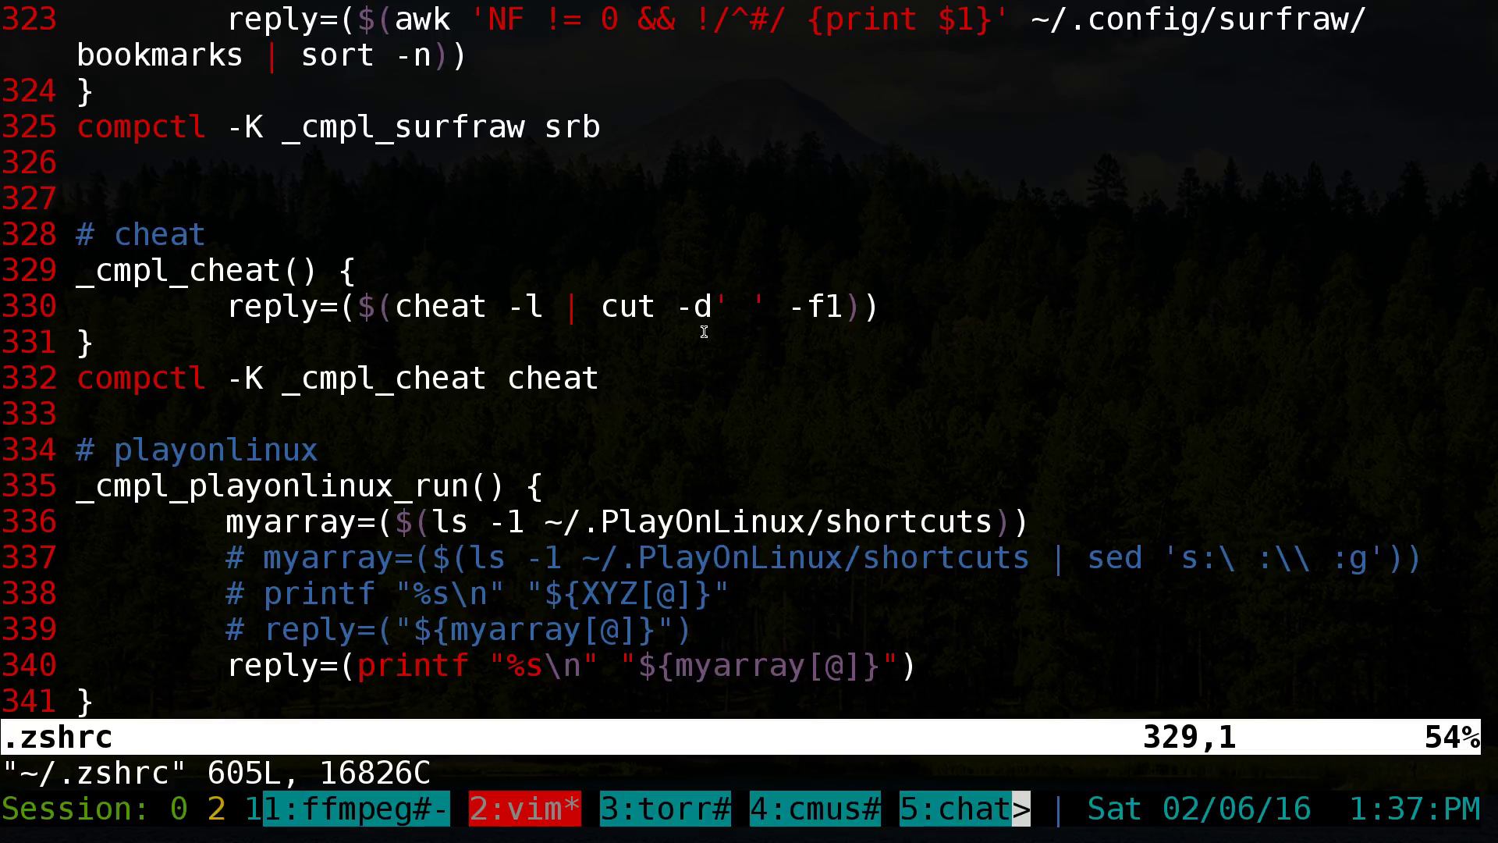
key(V)
key(j)
key(j)
key(j)
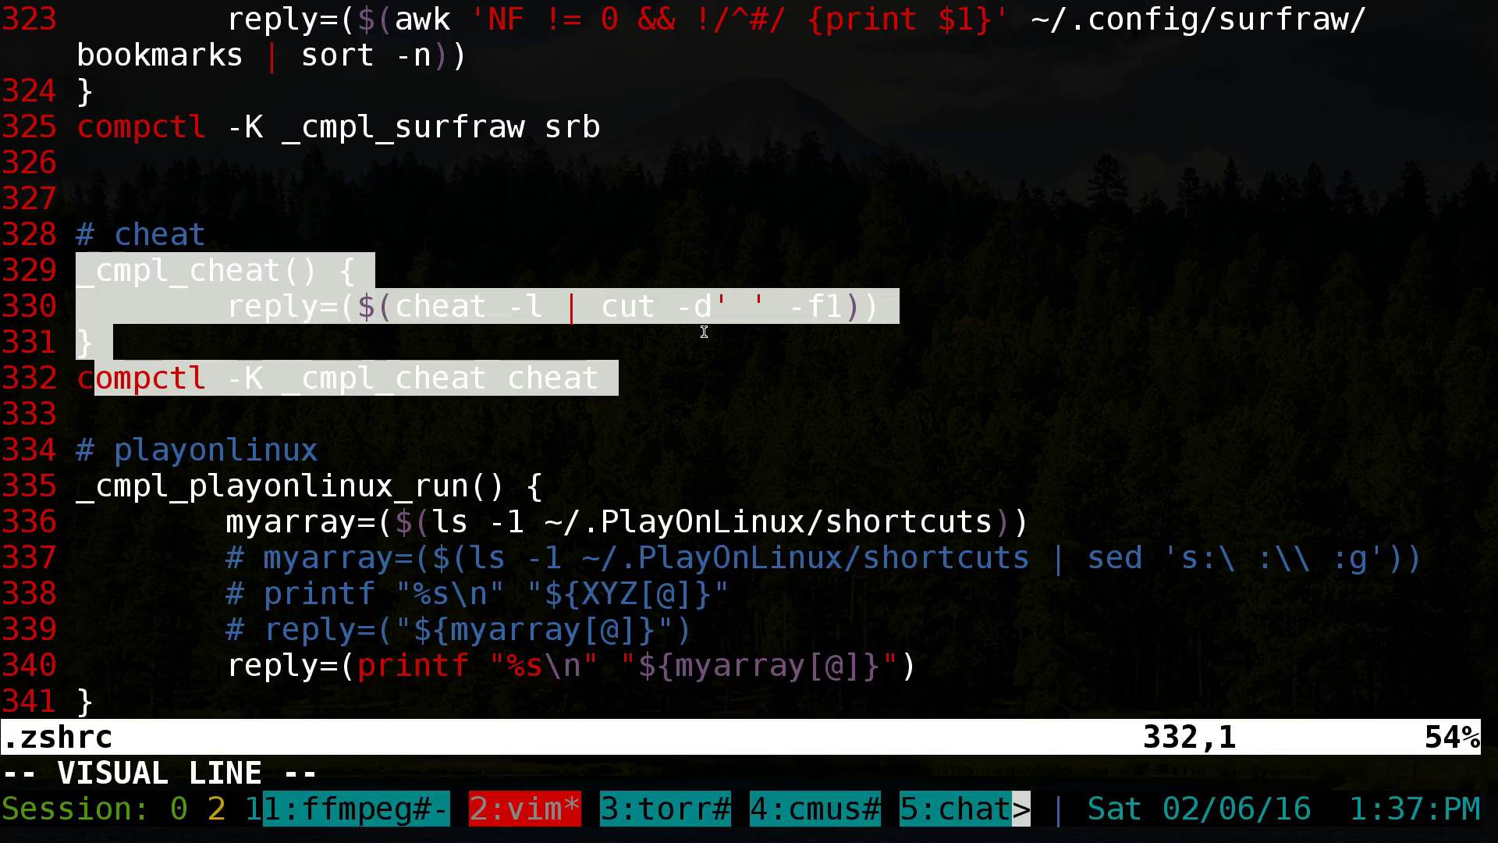
key(j)
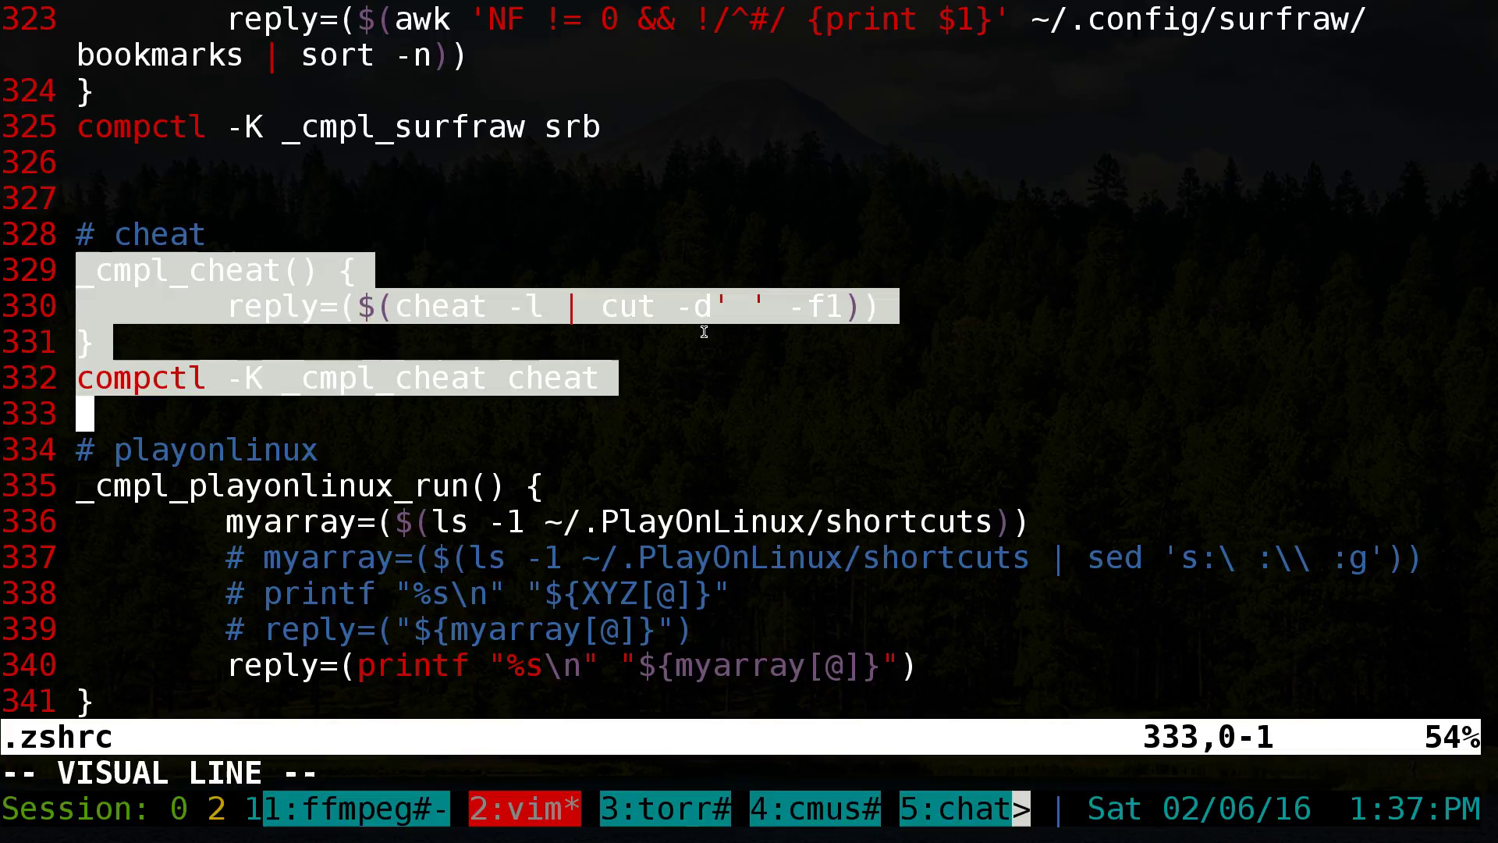
key(Escape)
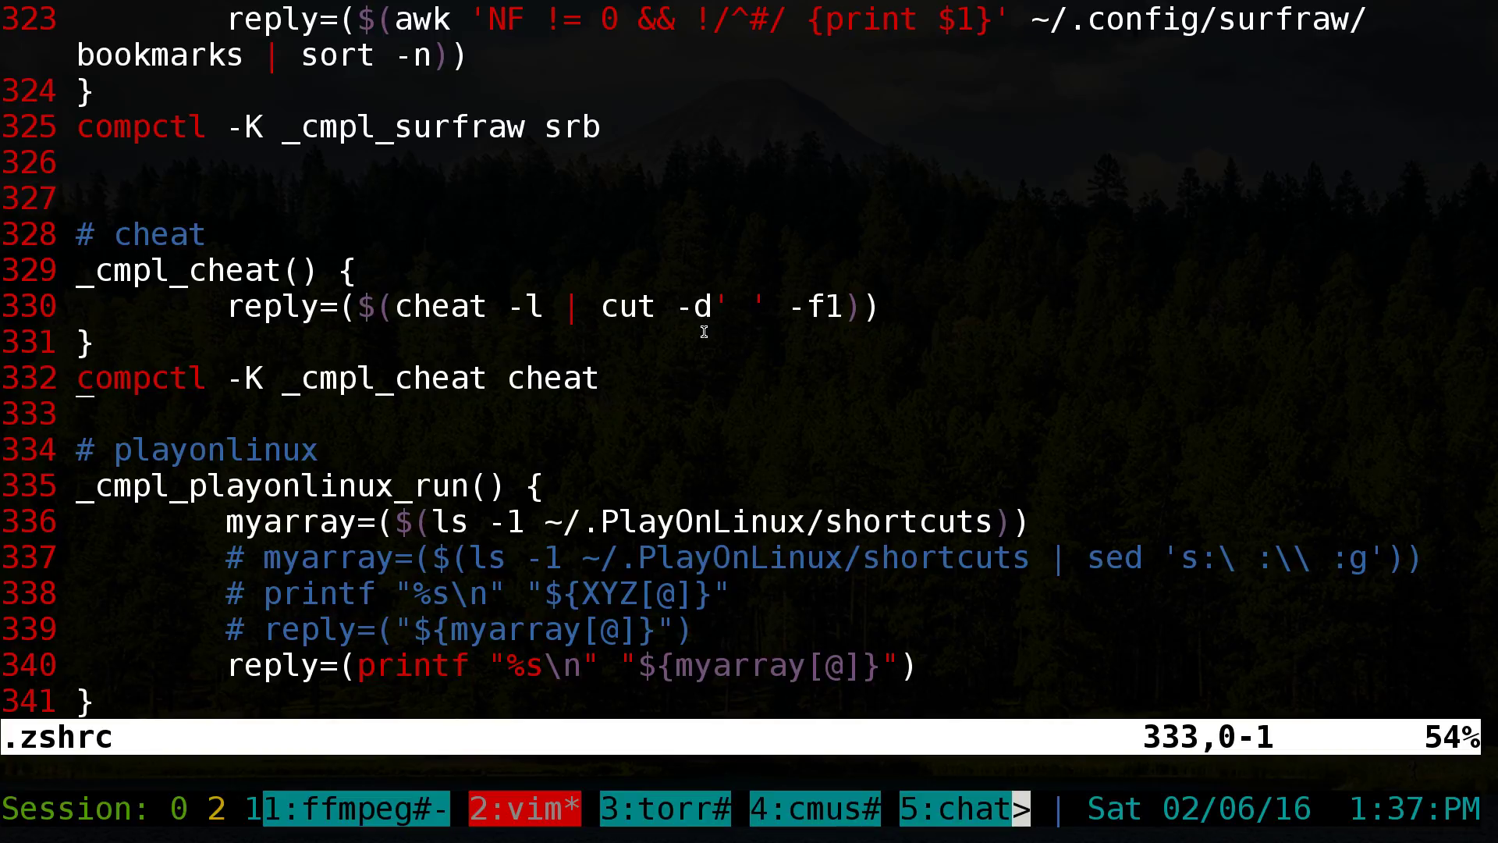
Step: Move to the _cmpl_cheat function line, quit vim with :q, and type cheat at the prompt
key(k)
key(k)
key(k)
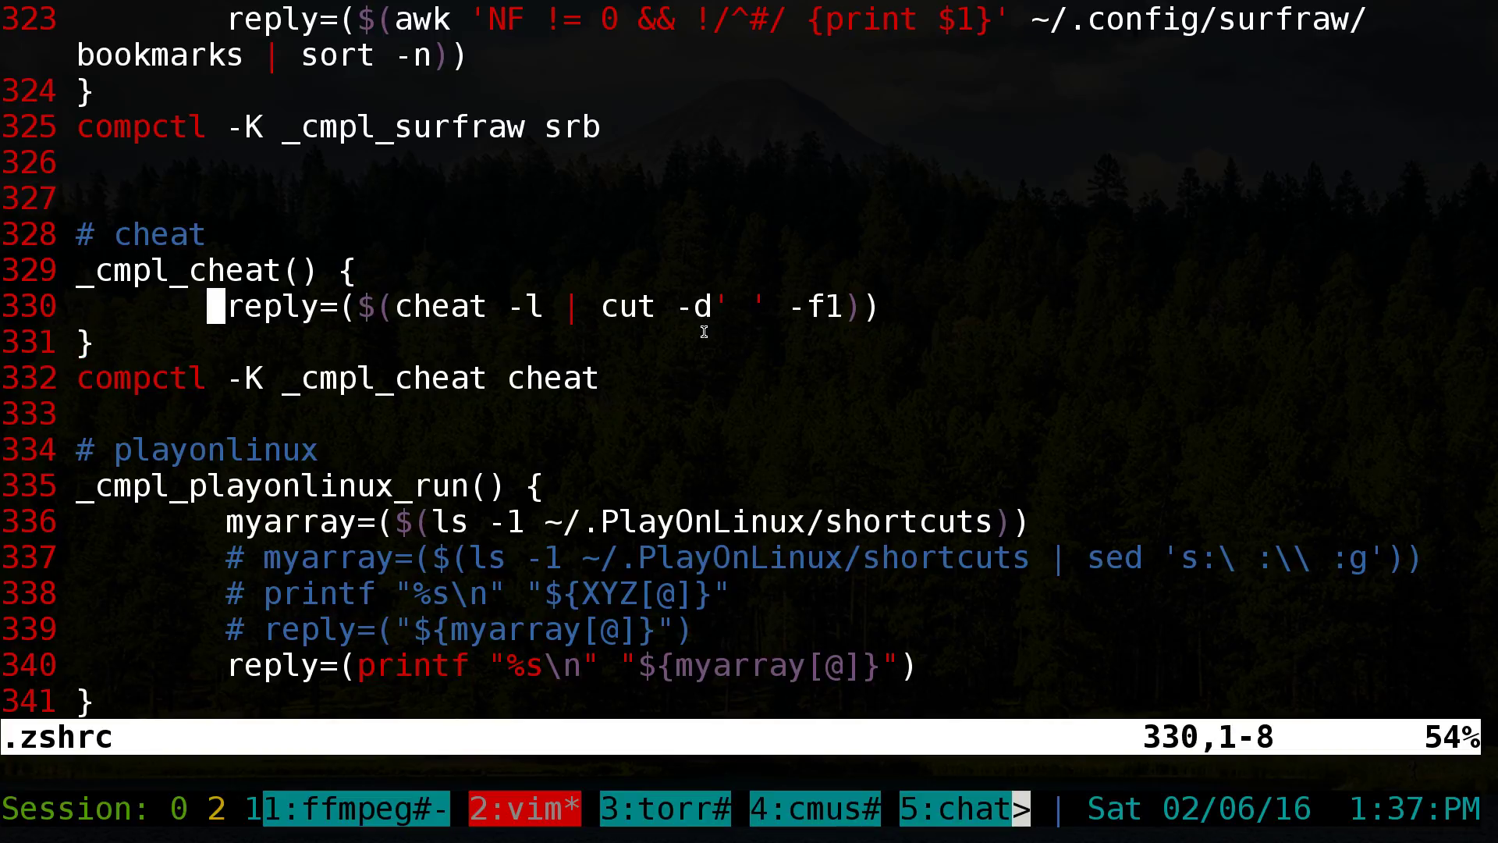
key(k)
key(k)
key(j)
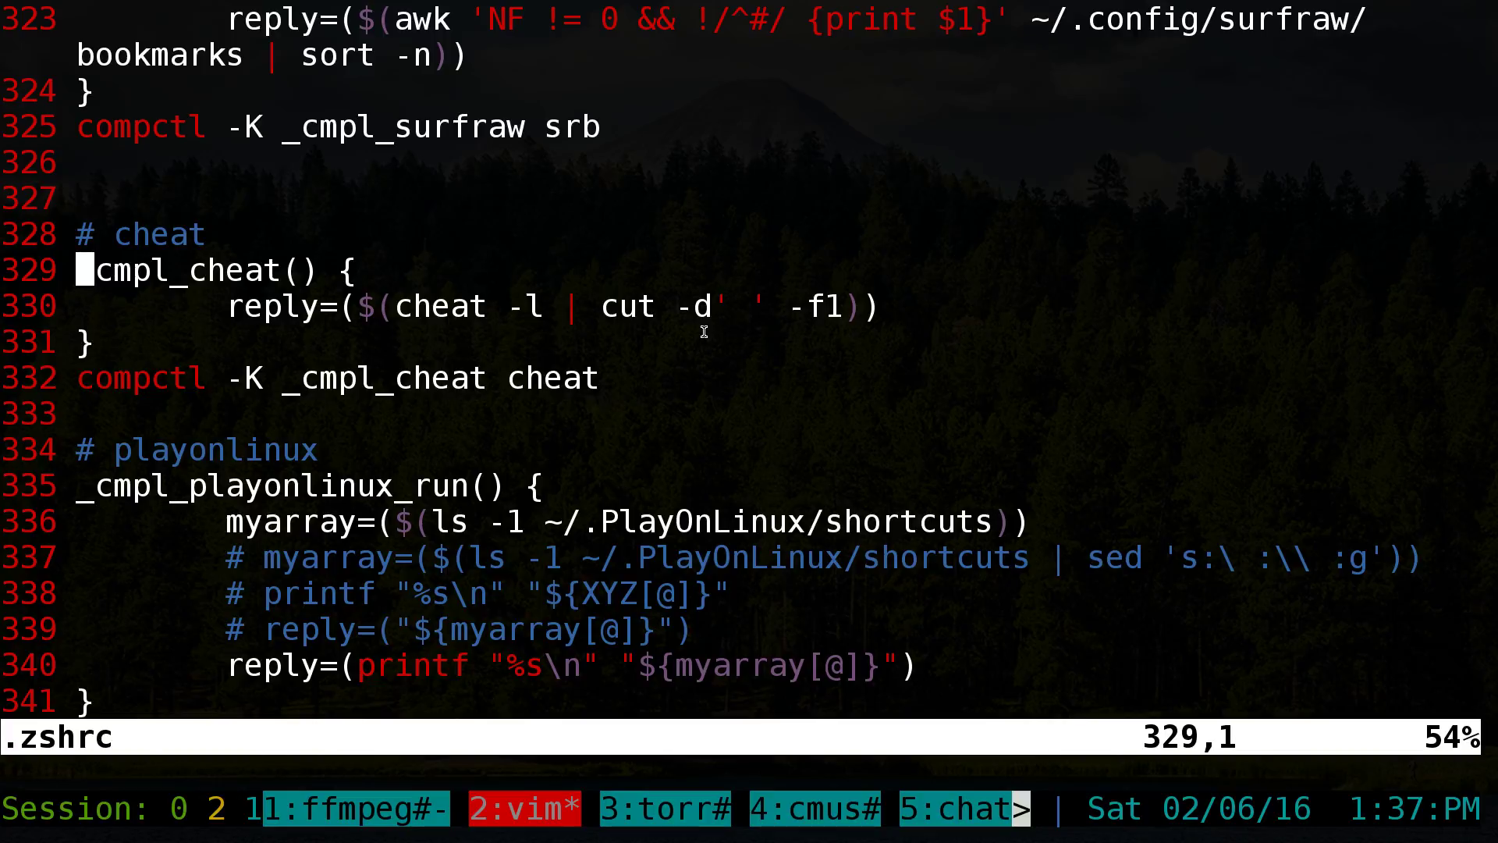
text(:q)
key(Return)
text(cheat)
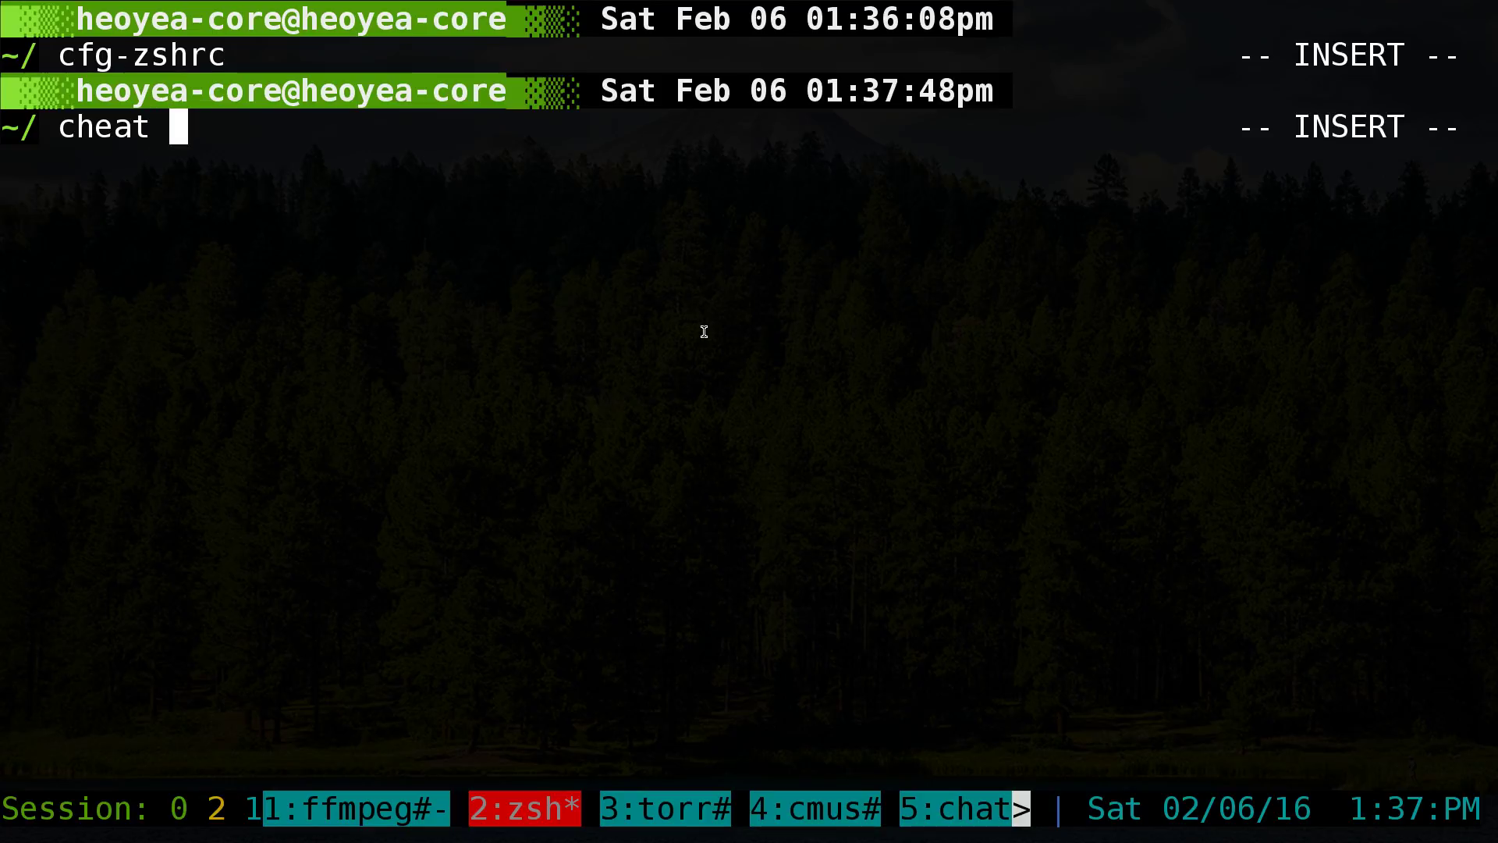
Step: Pick tmux from the full list of completed sheet names and display its cheatsheet
key(Tab)
key(y)
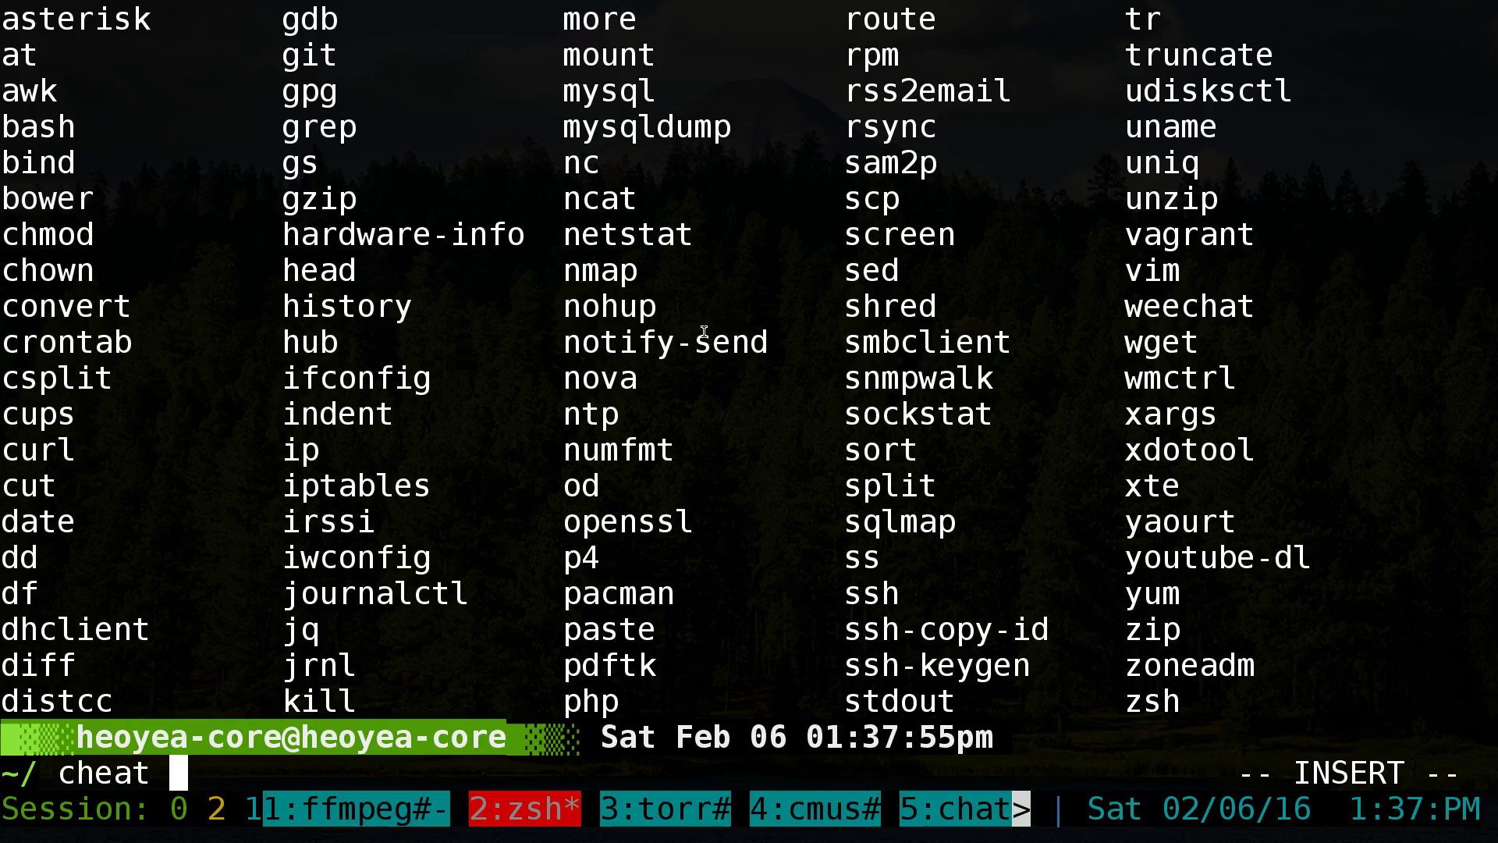
key(Tab)
key(Tab)
key(Tab)
key(Tab)
key(Tab)
key(Right)
key(Right)
key(Right)
key(Right)
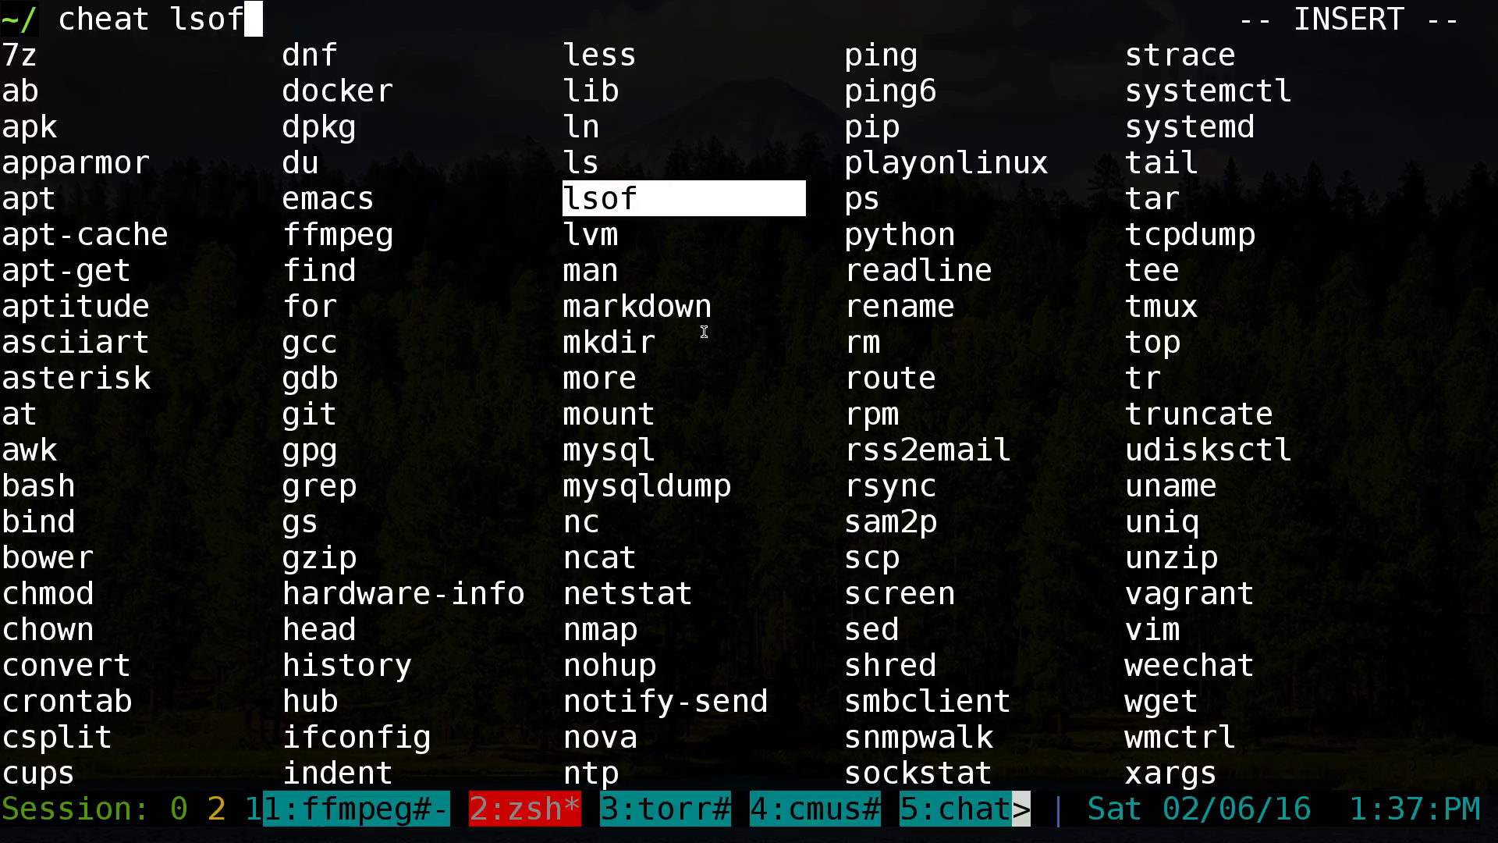
key(Down)
key(Down)
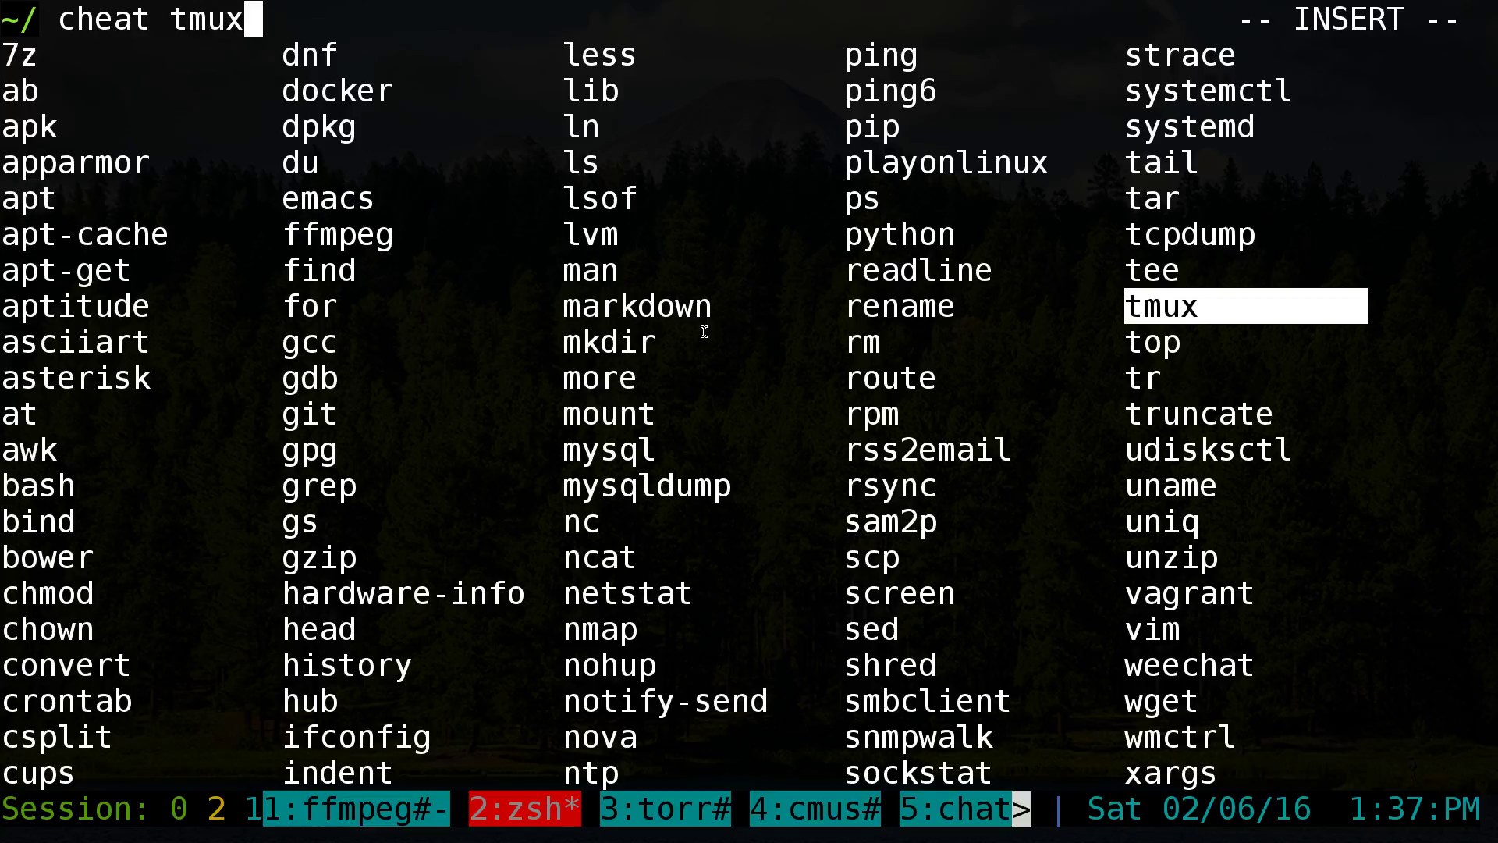
key(Return)
key(Return)
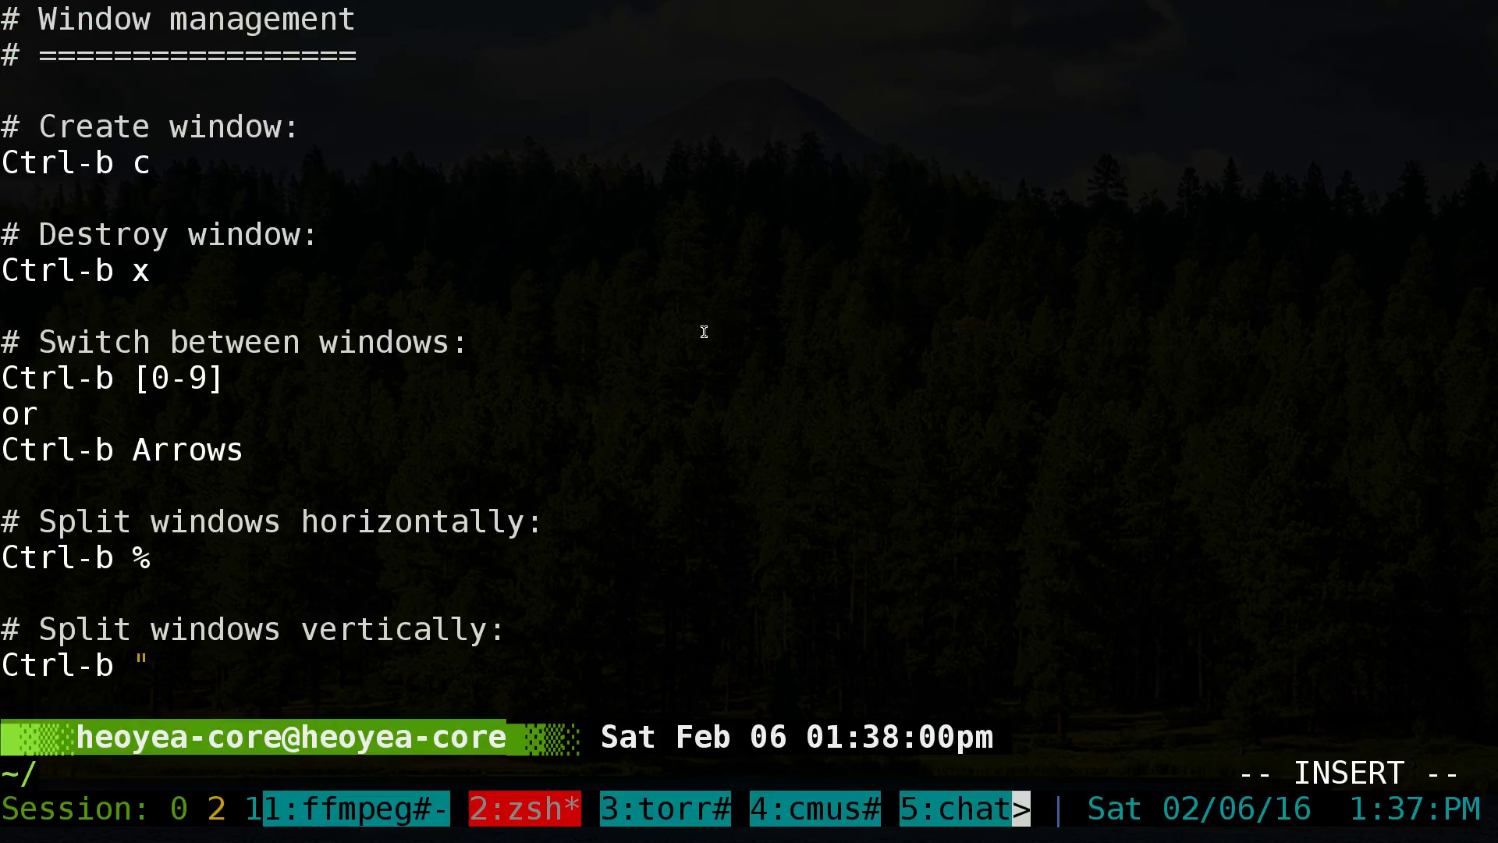
Step: Complete 'cheat t' to the top sheet and display its flags like -d, -e, -F, -o
text(cheat t)
key(Tab)
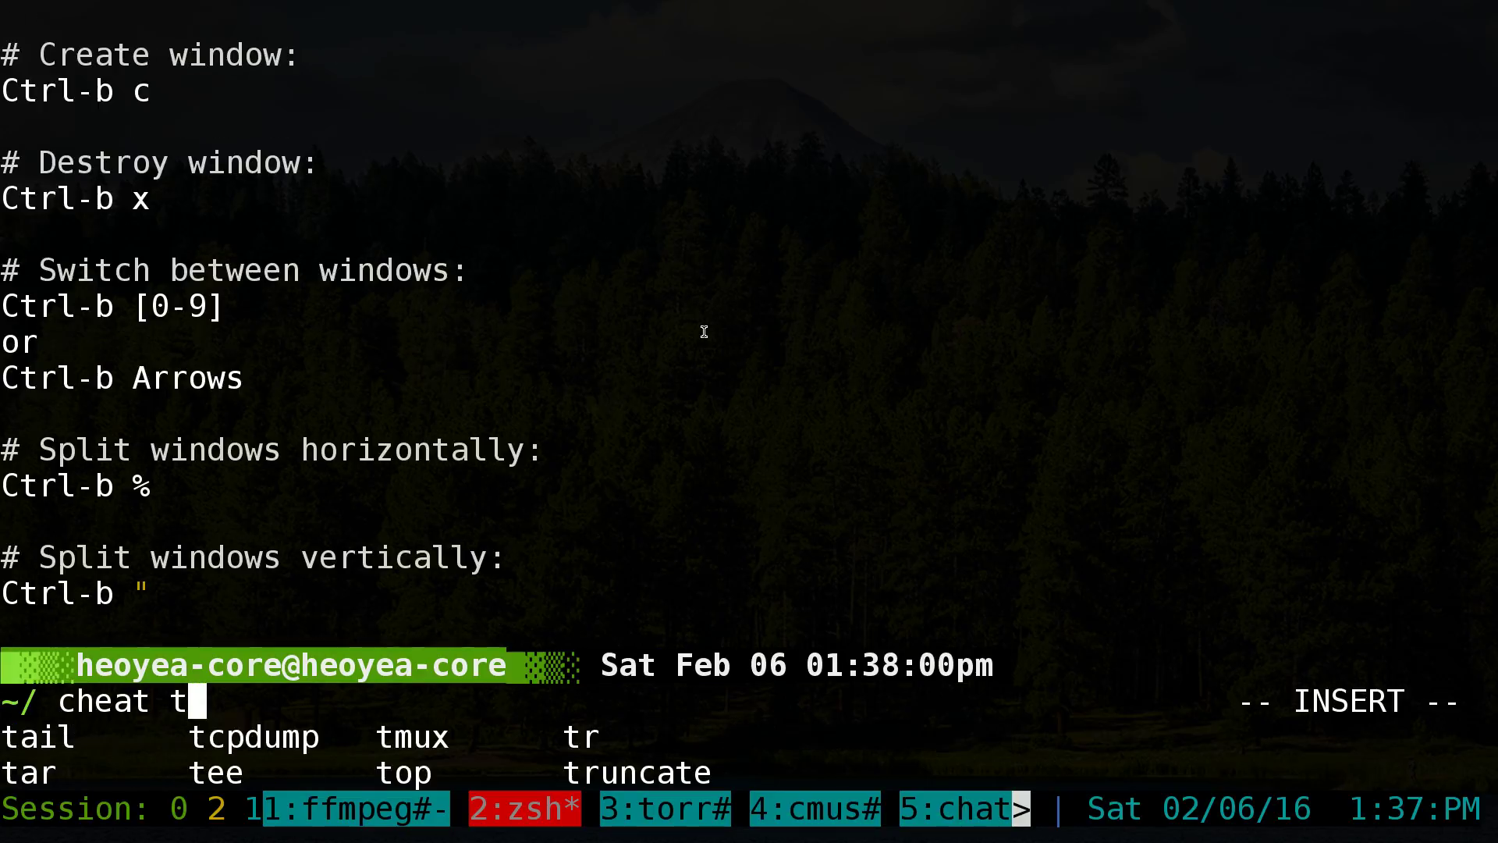
key(Tab)
key(Tab)
key(Tab)
key(Tab)
key(Tab)
key(Tab)
key(Tab)
key(Tab)
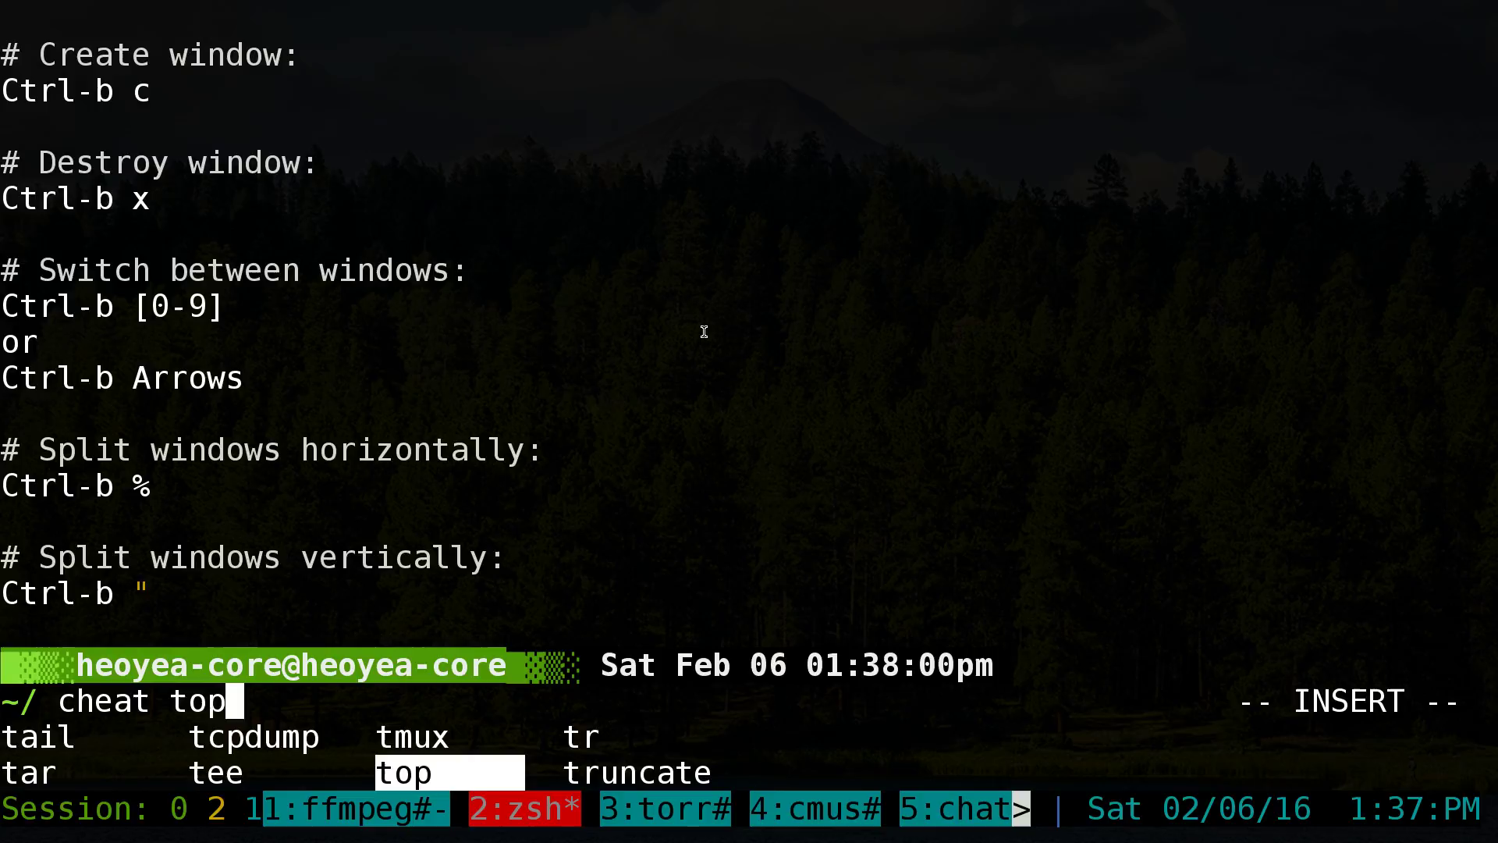
key(Tab)
key(Tab)
key(Tab)
key(Tab)
key(Tab)
key(Tab)
key(Return)
key(Return)
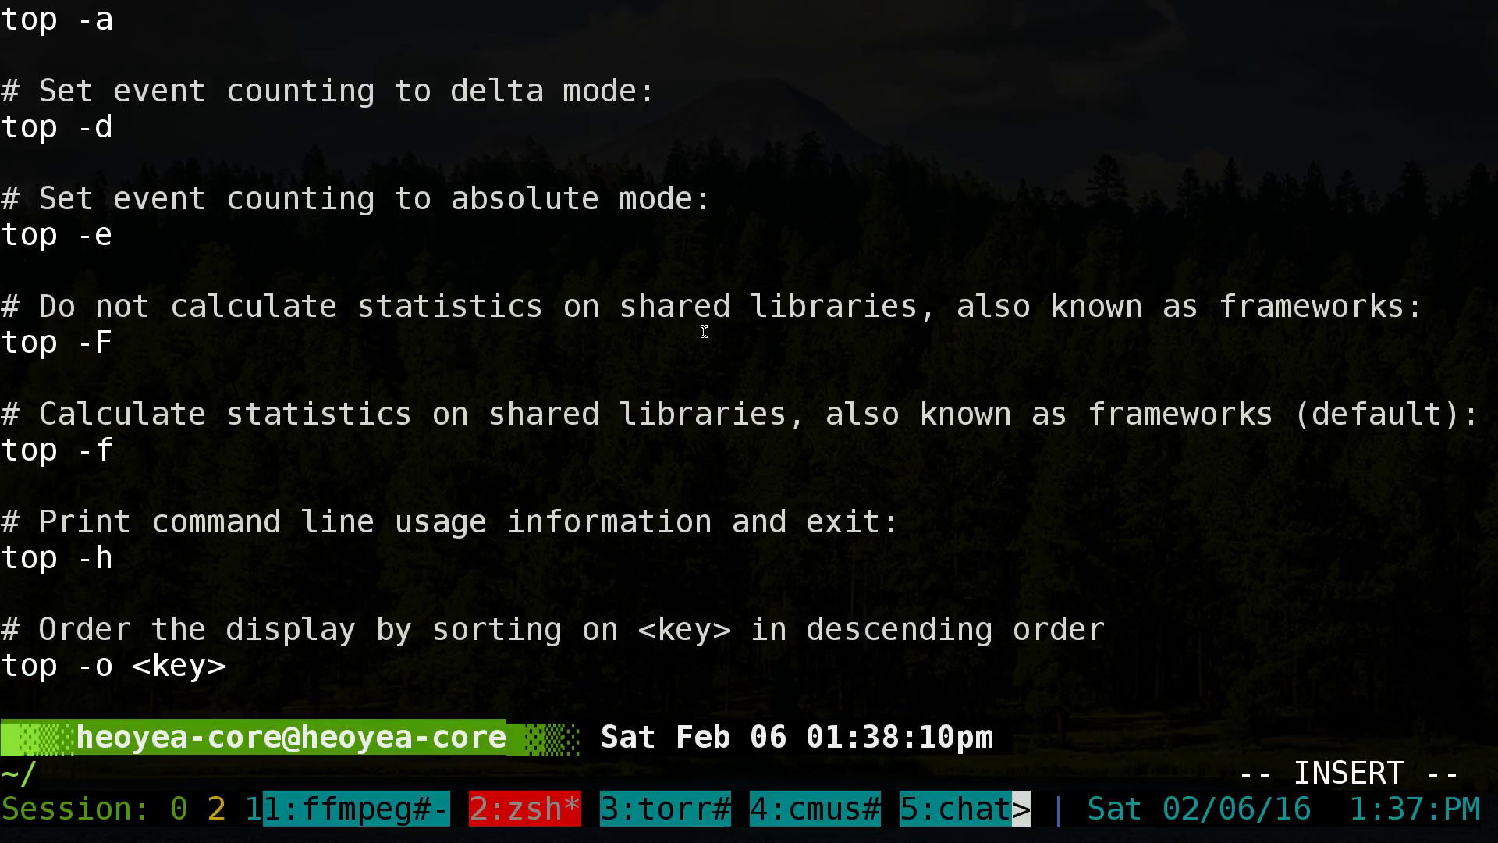